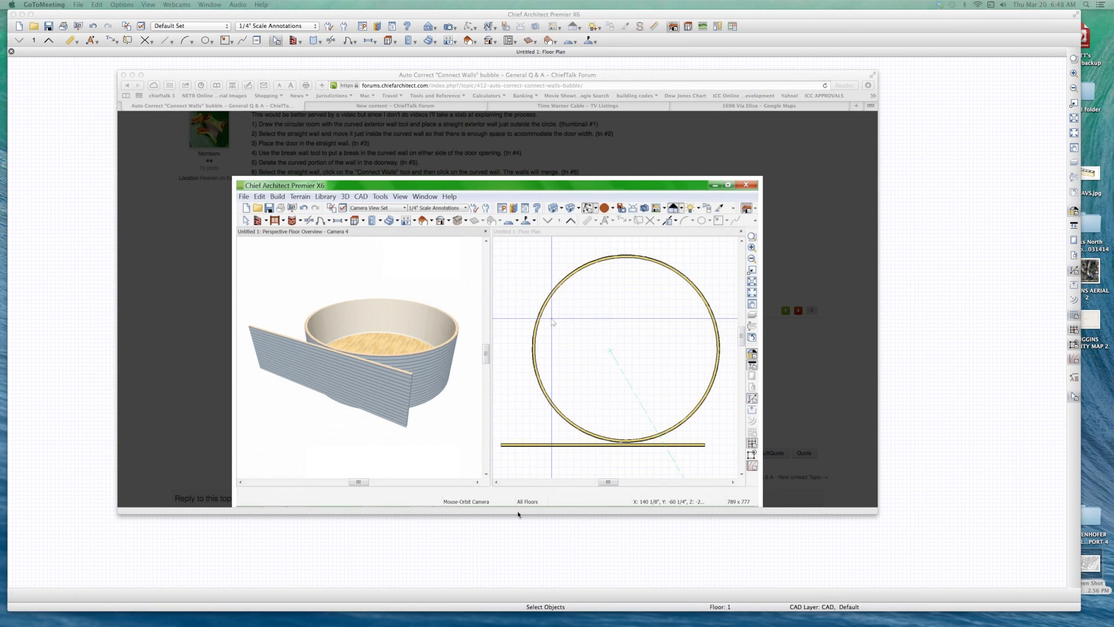
Enlarge the browser window and page through the seven attached screenshots of the curved-and-straight wall method
{"action": "left_click_drag", "start_coordinate": [523, 514], "coordinate": [549, 562]}
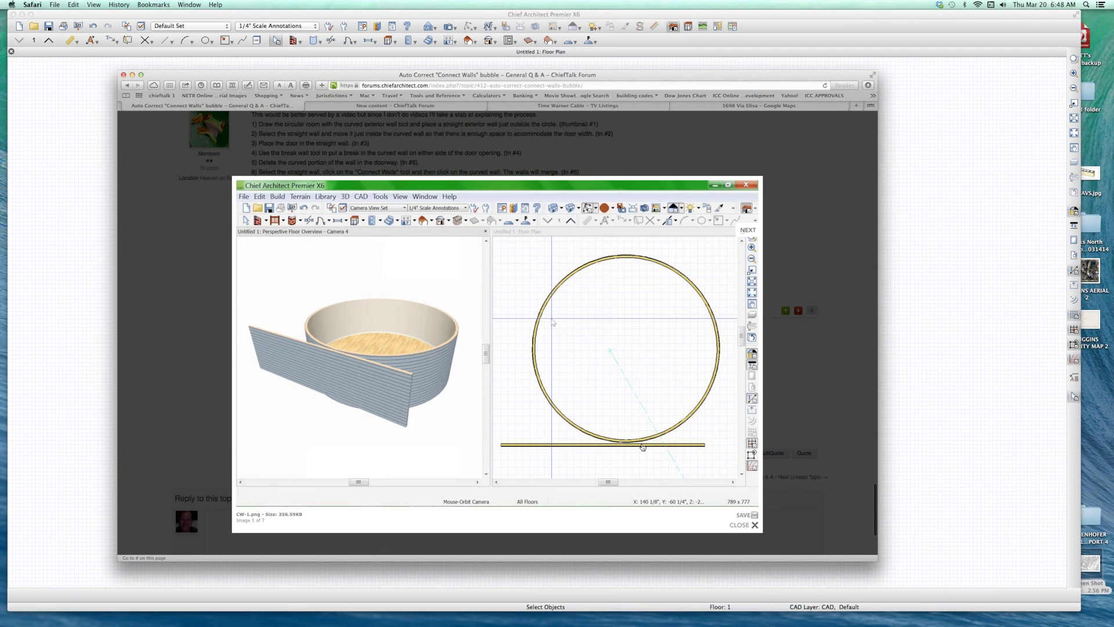
{"action": "left_click", "coordinate": [572, 375]}
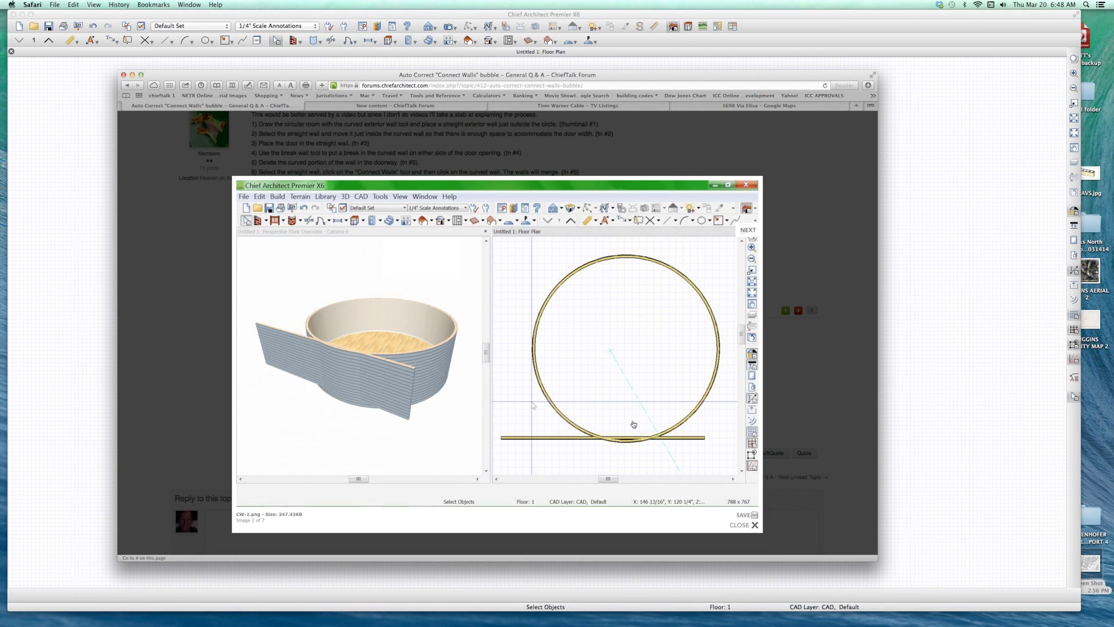
{"action": "left_click", "coordinate": [619, 359]}
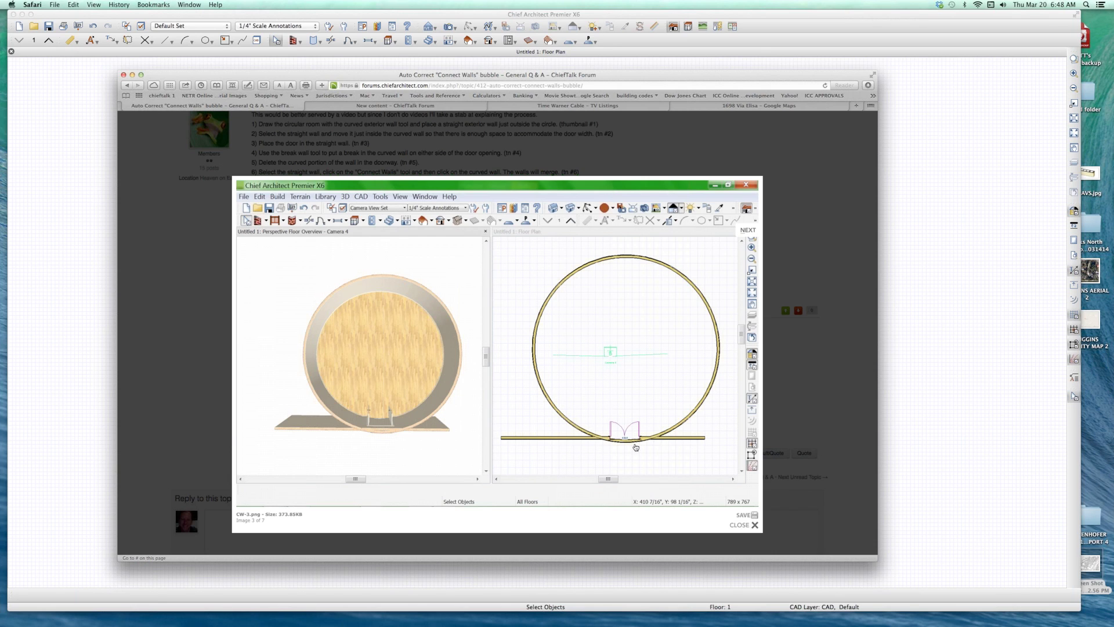
{"action": "left_click", "coordinate": [605, 450]}
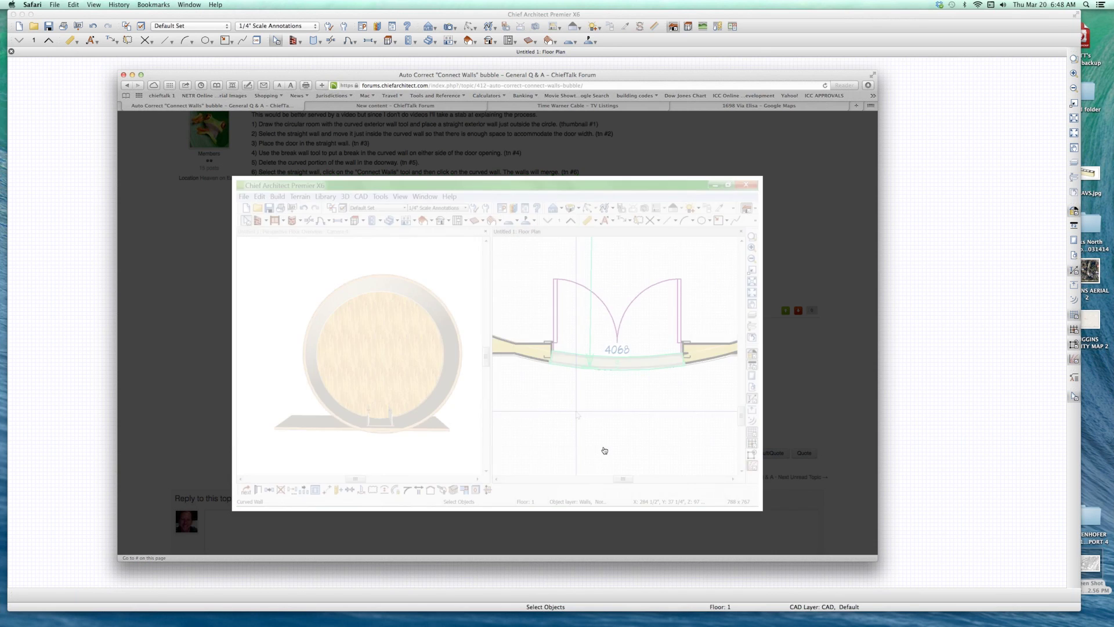
{"action": "key", "text": "Left"}
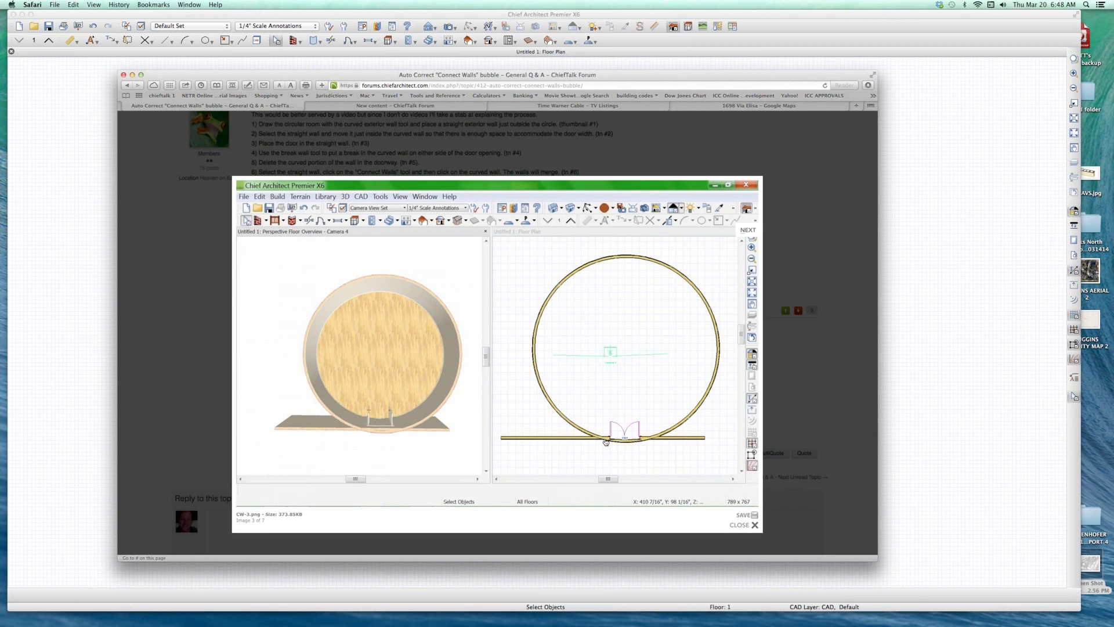
{"action": "left_click", "coordinate": [606, 441]}
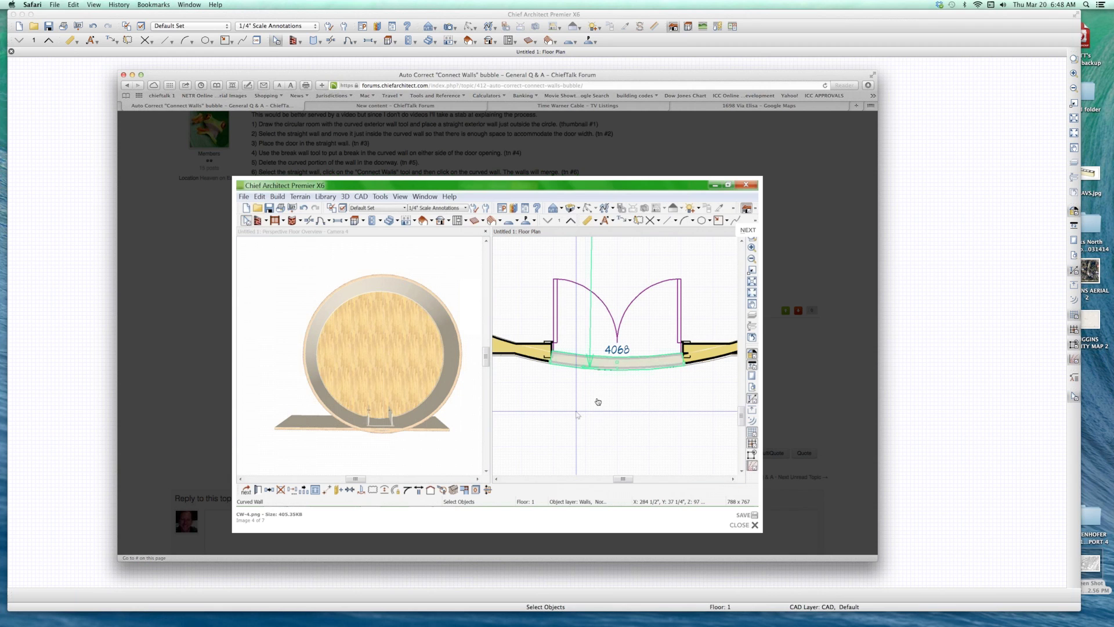
{"action": "left_click", "coordinate": [566, 369]}
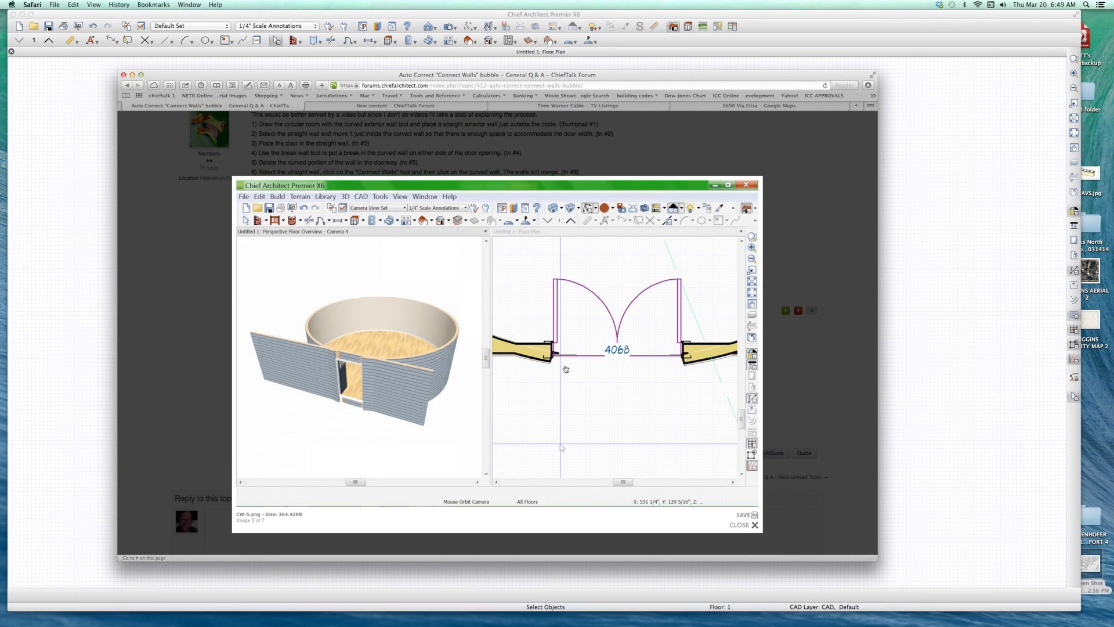
{"action": "mouse_move", "coordinate": [563, 369]}
{"action": "left_click", "coordinate": [606, 383]}
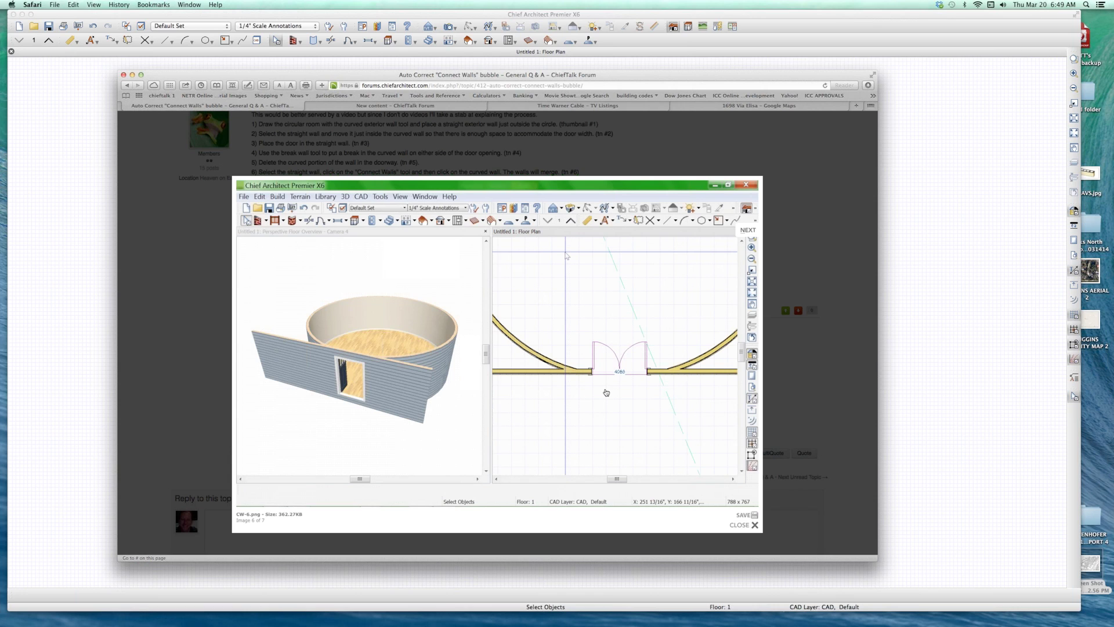
{"action": "left_click", "coordinate": [606, 393]}
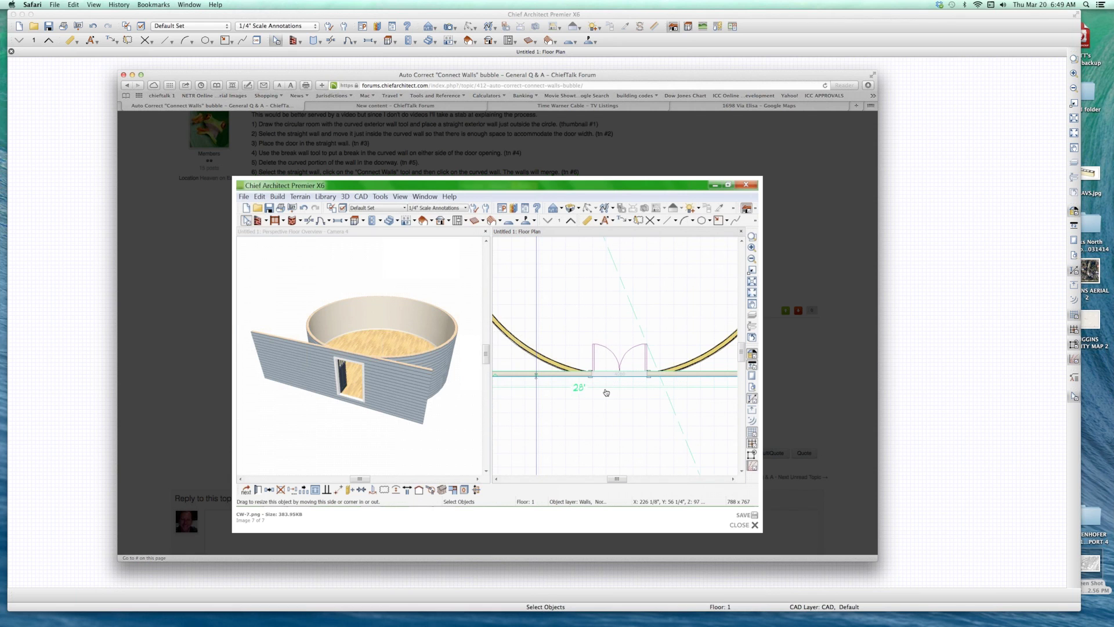
Close the image viewer and review the forum post's seven written instructions for joining a straight wall to a curved one
{"action": "scroll", "coordinate": [606, 392], "scroll_direction": "down", "scroll_amount": 3}
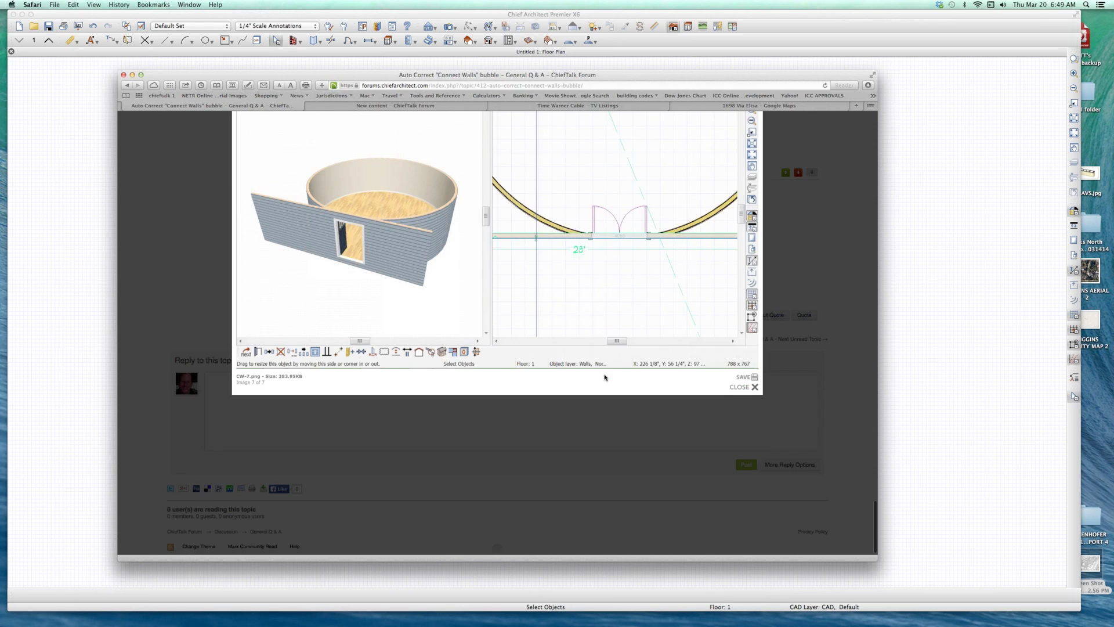
{"action": "scroll", "coordinate": [604, 378], "scroll_direction": "up", "scroll_amount": 4}
{"action": "left_click", "coordinate": [809, 406]}
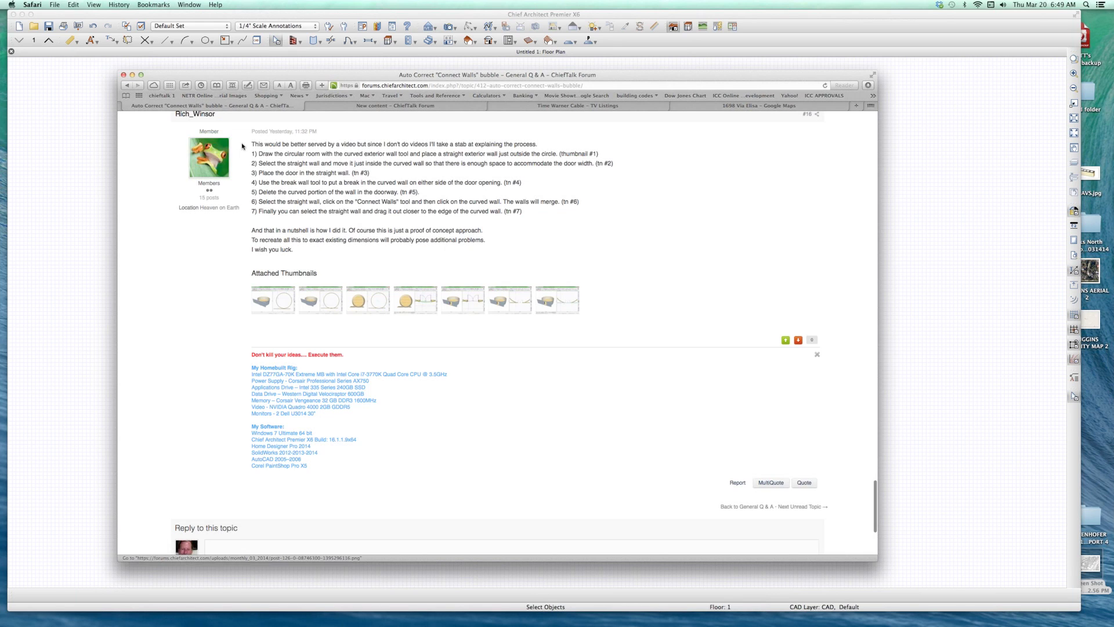
{"action": "scroll", "coordinate": [545, 260], "scroll_direction": "up", "scroll_amount": 3}
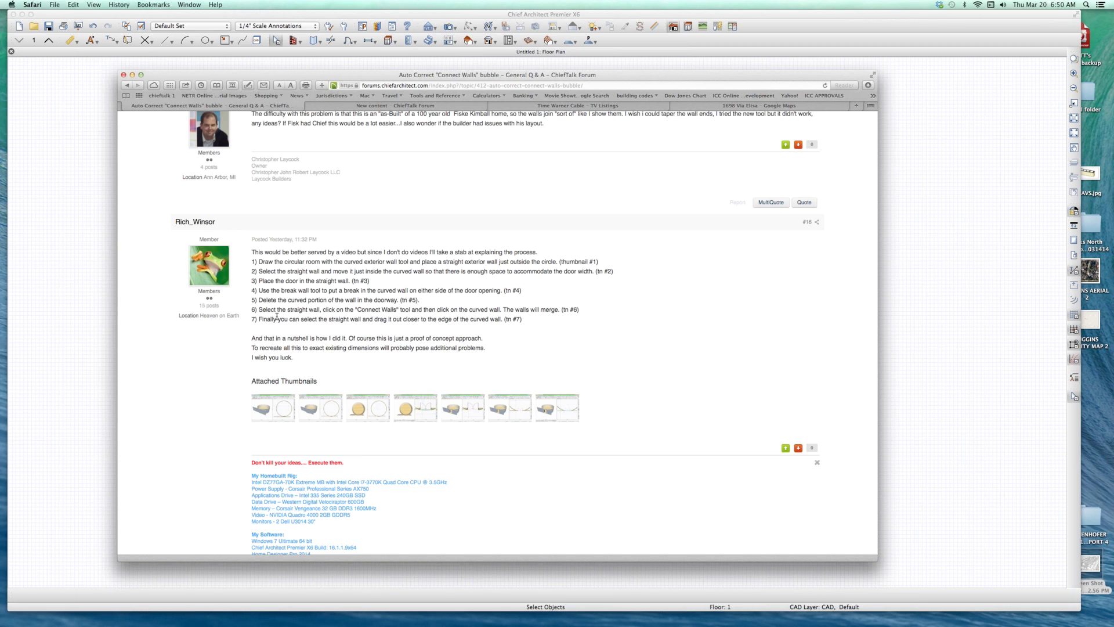
Switch to Chief Architect and draw a curved wall along the upper arc of the CAD circle beside the existing round room
{"action": "left_click", "coordinate": [901, 361]}
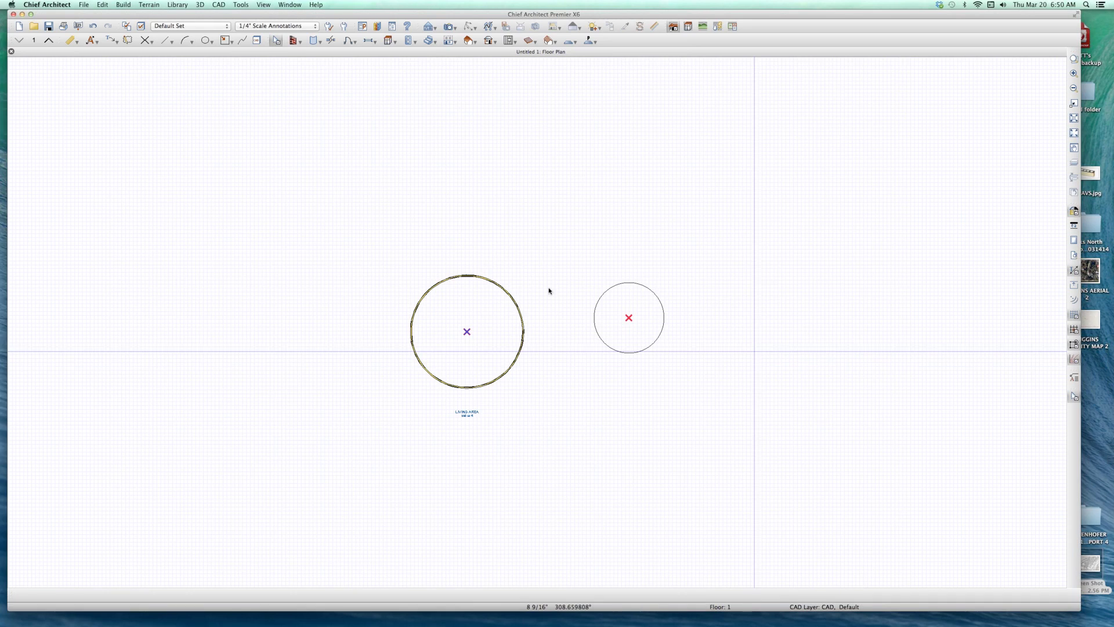
{"action": "scroll", "coordinate": [549, 290], "scroll_direction": "up", "scroll_amount": 6}
{"action": "scroll", "coordinate": [666, 328], "scroll_direction": "down", "scroll_amount": 4}
{"action": "scroll", "coordinate": [725, 334], "scroll_direction": "up", "scroll_amount": 2}
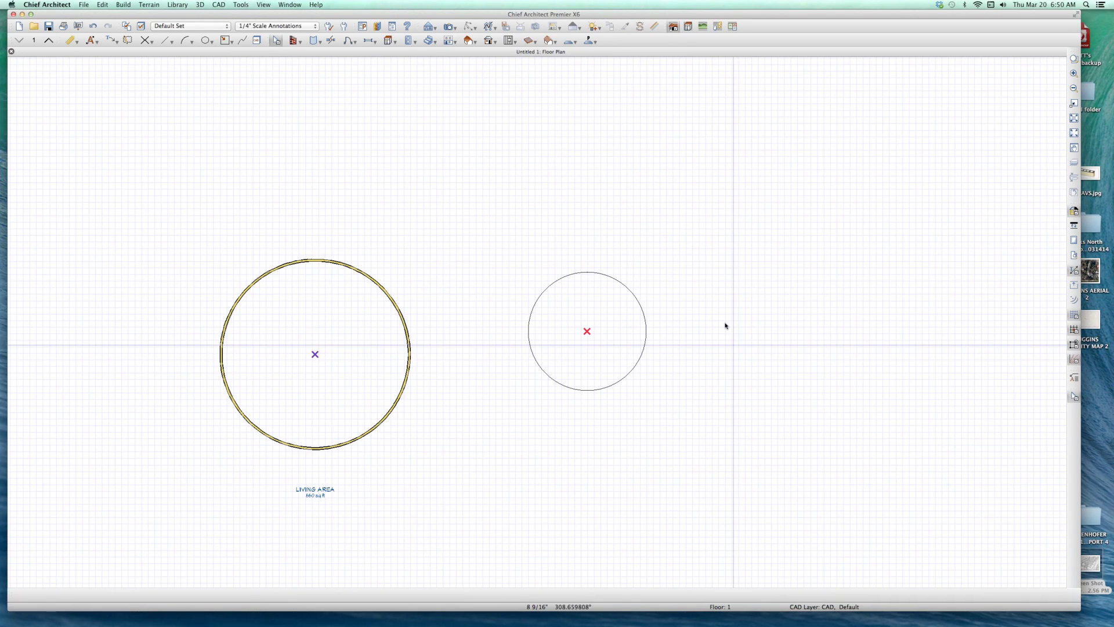
{"action": "scroll", "coordinate": [724, 325], "scroll_direction": "down", "scroll_amount": 2}
{"action": "scroll", "coordinate": [632, 329], "scroll_direction": "up", "scroll_amount": 2}
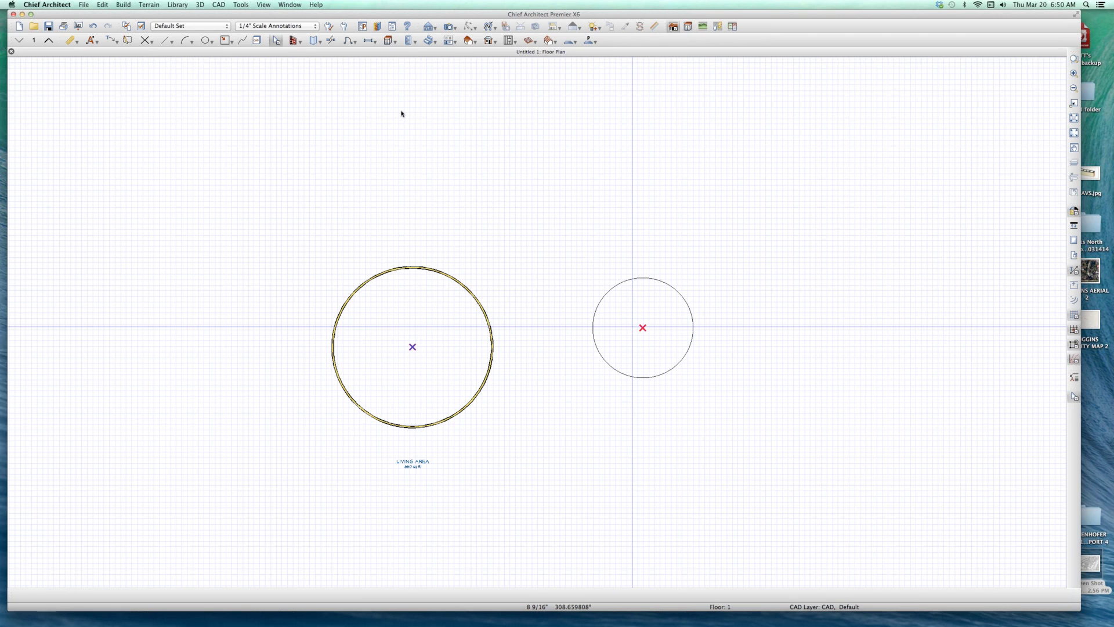
{"action": "left_click", "coordinate": [314, 40]}
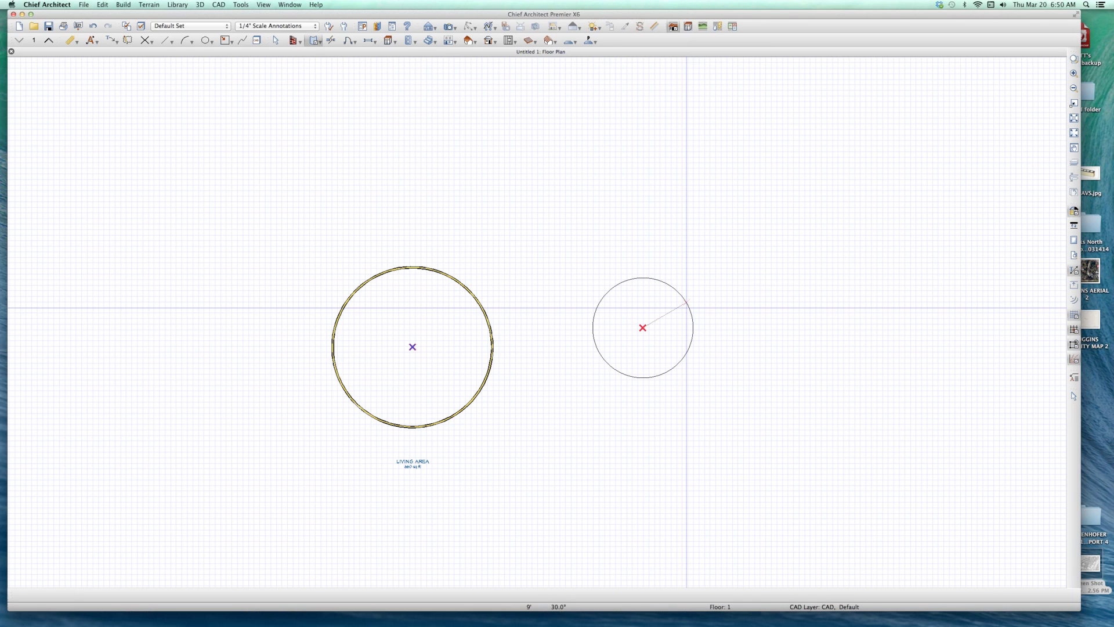
{"action": "mouse_move", "coordinate": [686, 307]}
{"action": "left_mouse_down"}
{"action": "mouse_move", "coordinate": [642, 257]}
{"action": "mouse_move", "coordinate": [596, 321]}
{"action": "left_mouse_up"}
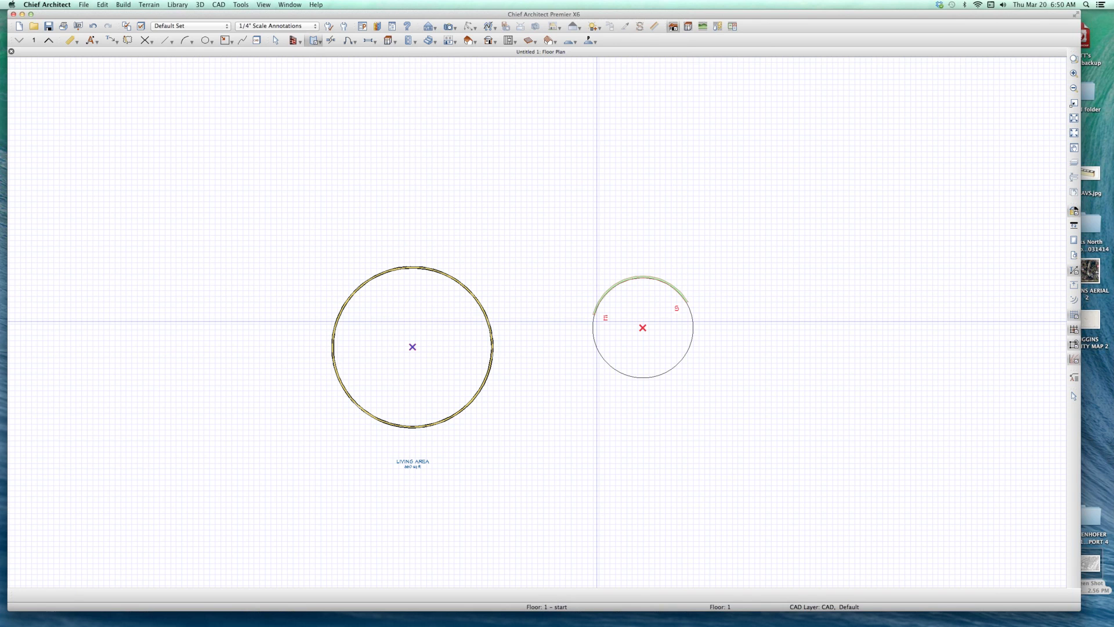
Extend both ends of the new curved wall along the CAD circle so it spans the upper half
{"action": "scroll", "coordinate": [622, 289], "scroll_direction": "up", "scroll_amount": 5}
{"action": "key", "text": "space"}
{"action": "left_click", "coordinate": [678, 254]}
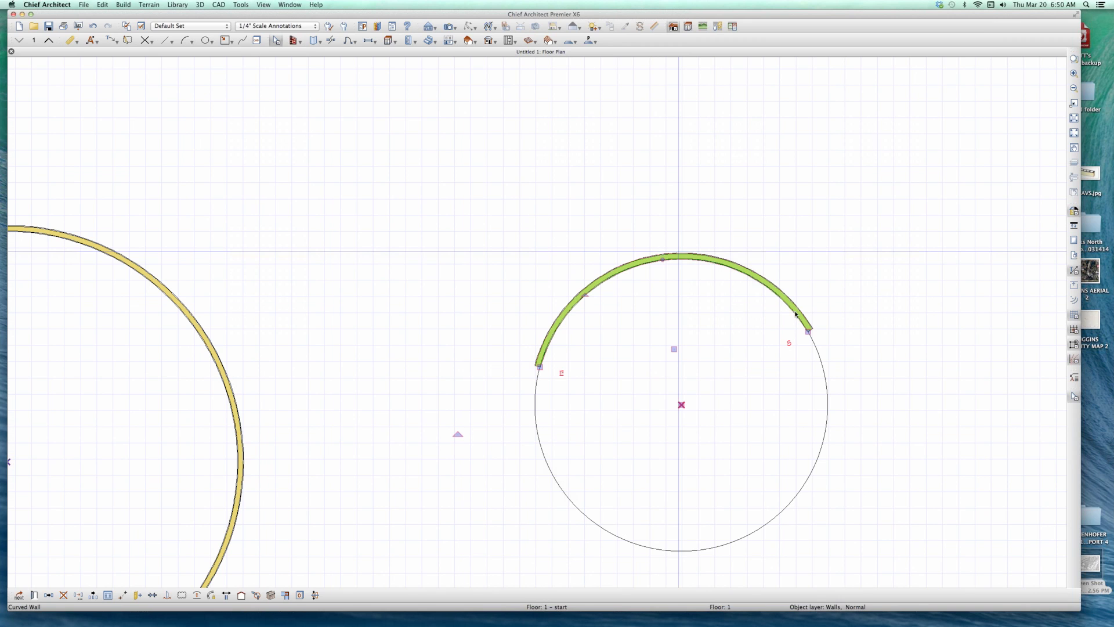
{"action": "left_click_drag", "start_coordinate": [808, 329], "coordinate": [838, 405]}
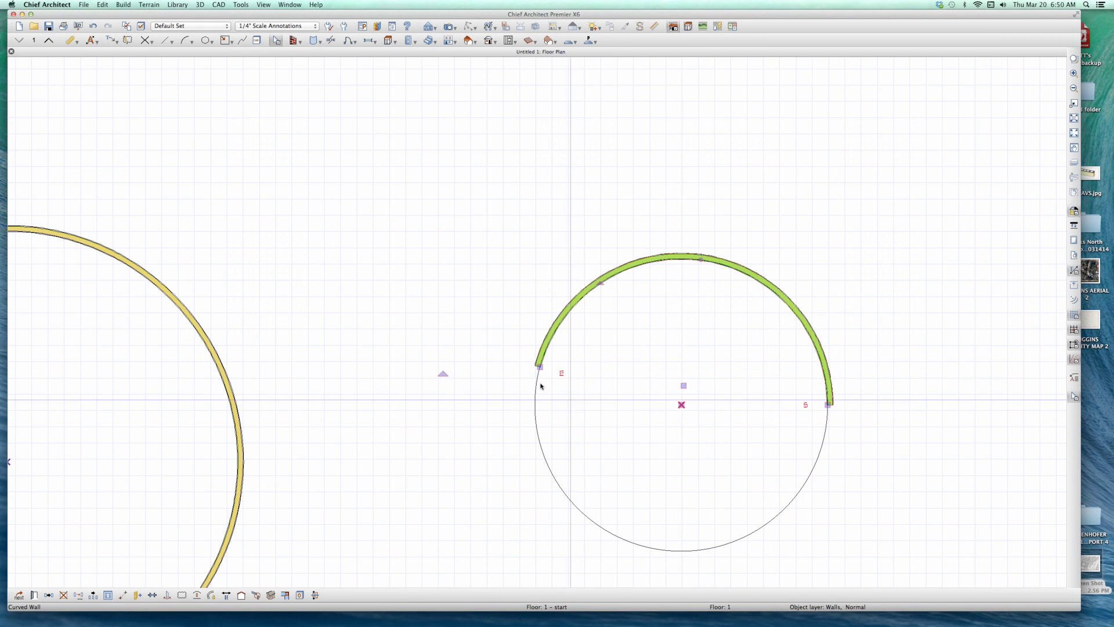
{"action": "left_click_drag", "start_coordinate": [539, 367], "coordinate": [543, 412]}
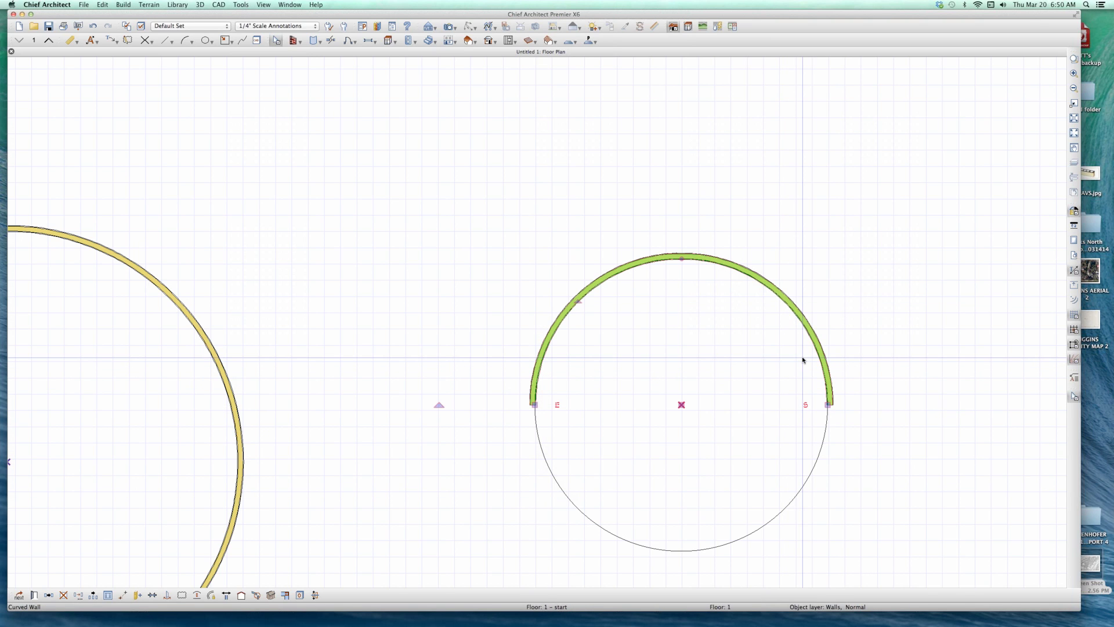
Break the half-circle wall on its right portion and extend the short piece around the underside to the wall's other end
{"action": "key", "text": "3"}
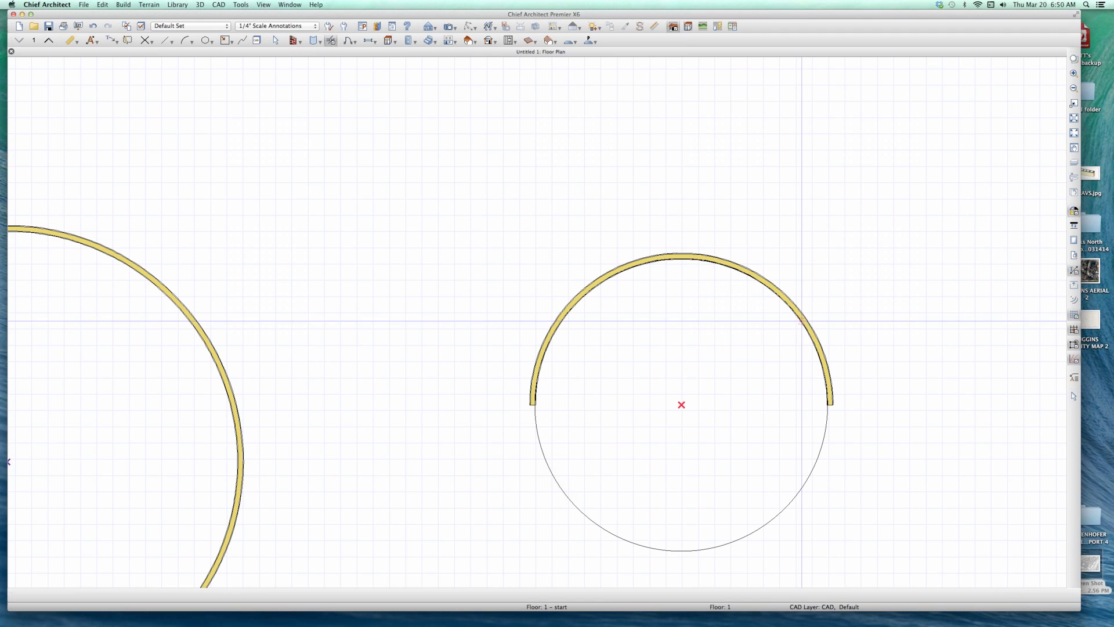
{"action": "left_click", "coordinate": [828, 404]}
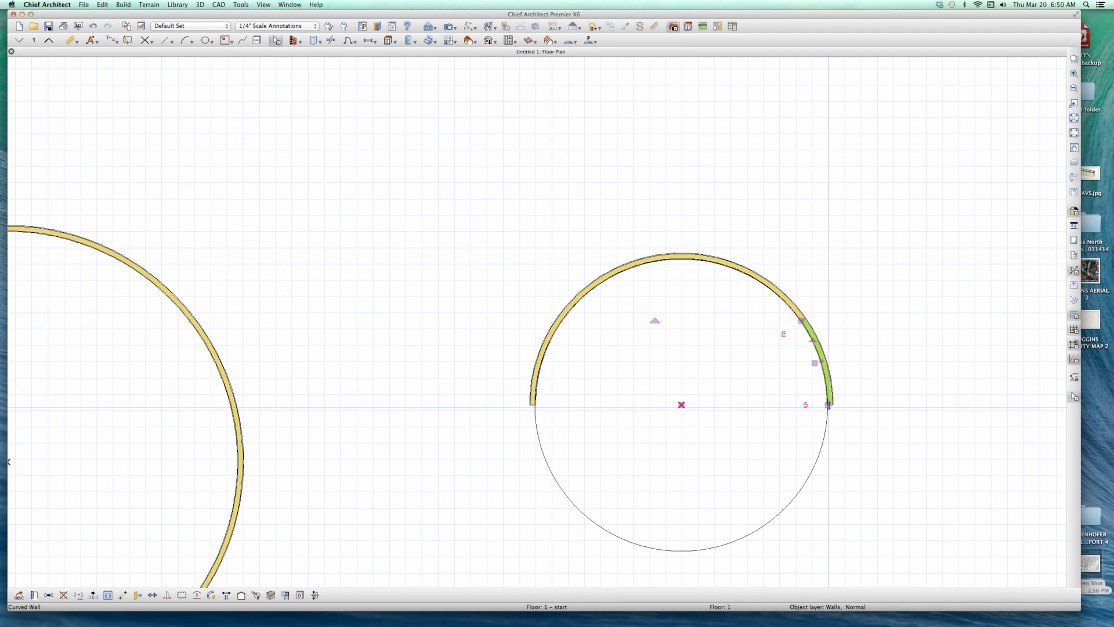
{"action": "left_click_drag", "start_coordinate": [829, 405], "coordinate": [637, 378]}
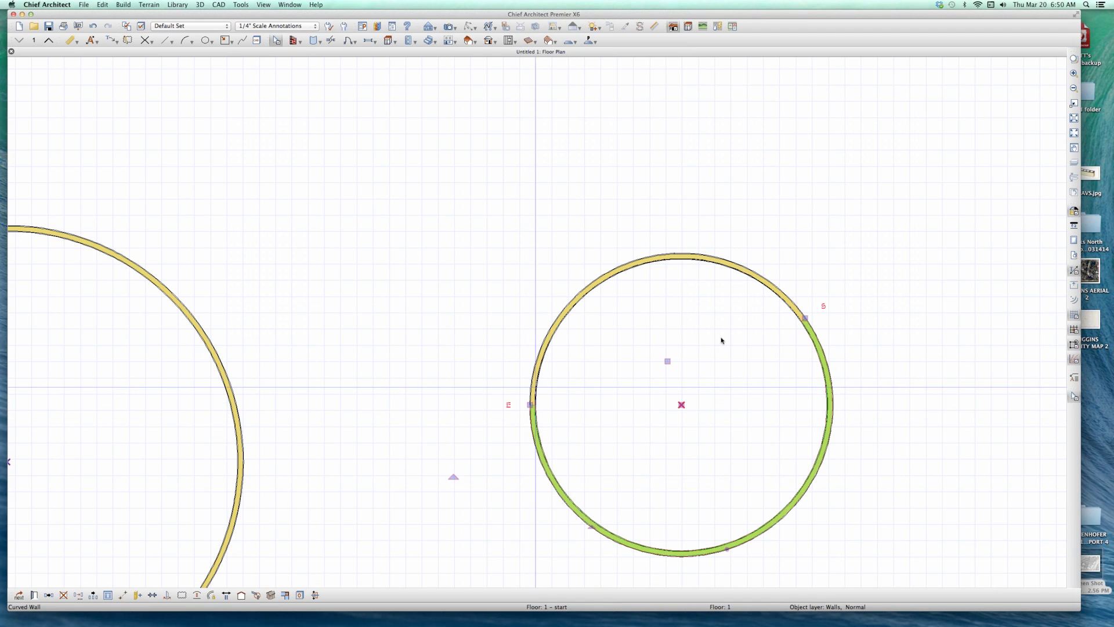
Move the joint between the two curved walls to the circle's right quadrant so each forms a half circle
{"action": "left_click", "coordinate": [791, 303]}
{"action": "left_click_drag", "start_coordinate": [805, 318], "coordinate": [847, 392]}
{"action": "scroll", "coordinate": [756, 450], "scroll_direction": "down", "scroll_amount": 3}
{"action": "scroll", "coordinate": [753, 460], "scroll_direction": "up", "scroll_amount": 2}
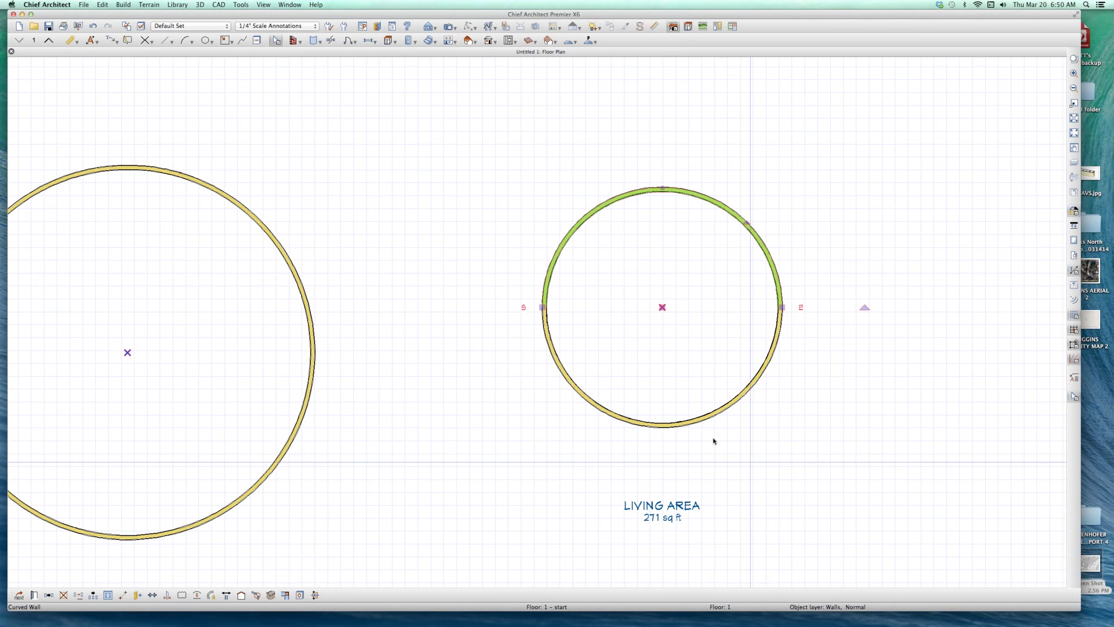
{"action": "left_click", "coordinate": [713, 441]}
{"action": "scroll", "coordinate": [747, 459], "scroll_direction": "down", "scroll_amount": 5}
{"action": "scroll", "coordinate": [960, 473], "scroll_direction": "up", "scroll_amount": 4}
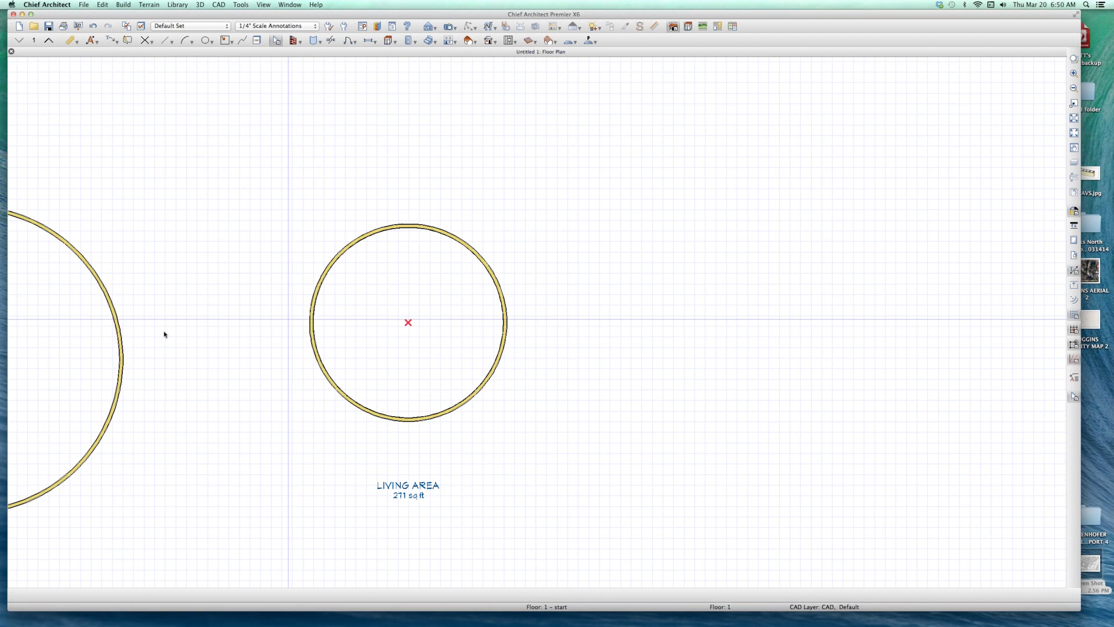
Draw a horizontal straight interior wall about 28 feet long just below the smaller circular room, extending past both sides
{"action": "scroll", "coordinate": [164, 334], "scroll_direction": "up", "scroll_amount": 1}
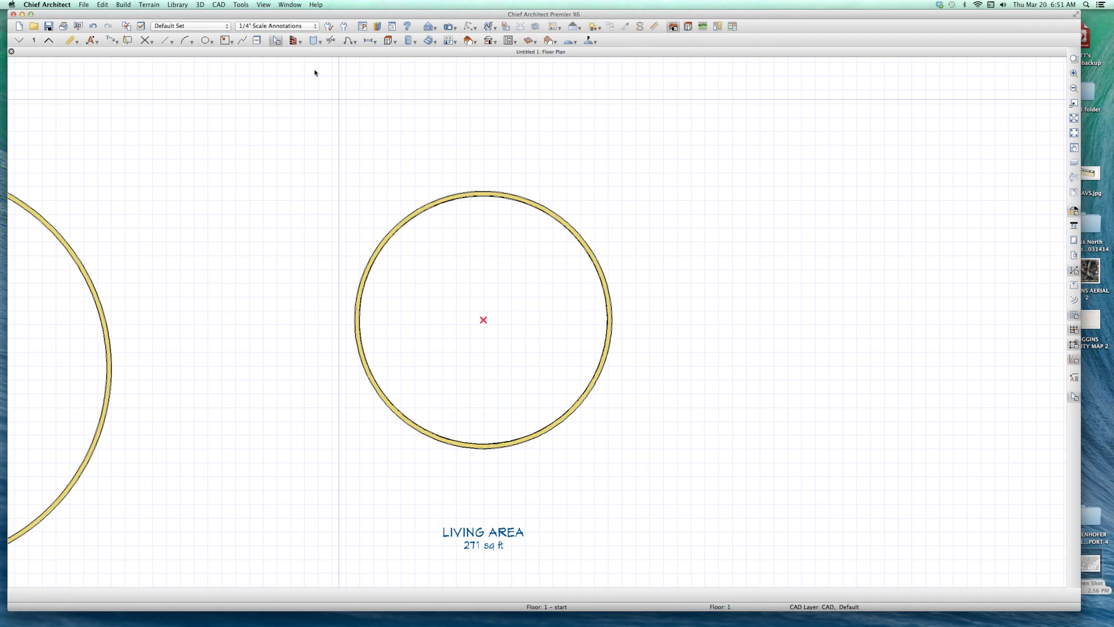
{"action": "left_click", "coordinate": [301, 42]}
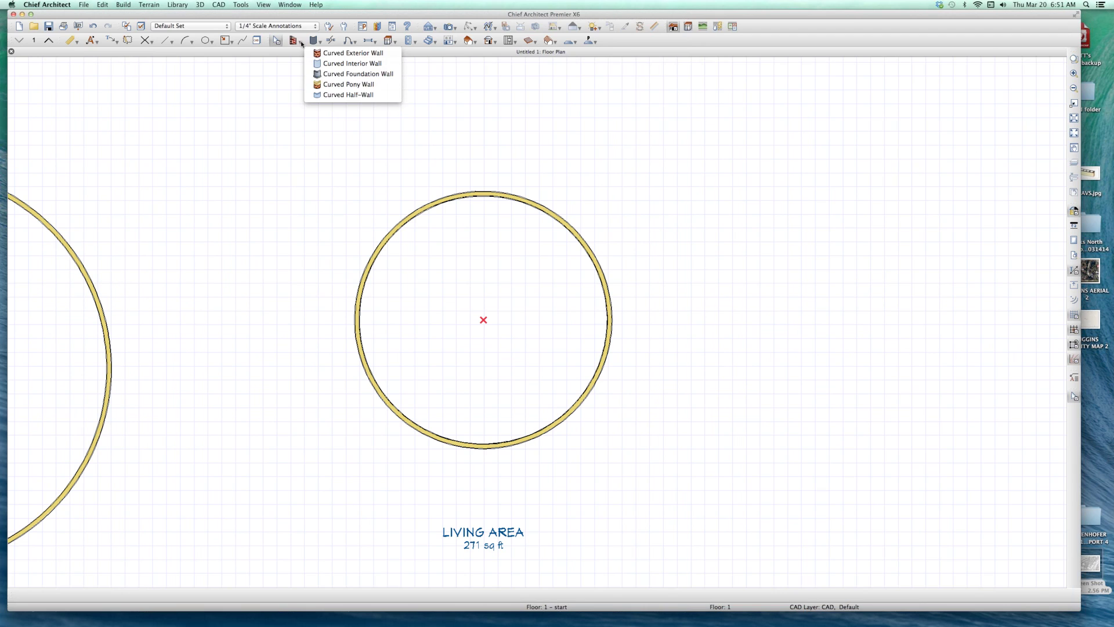
{"action": "left_click", "coordinate": [297, 41]}
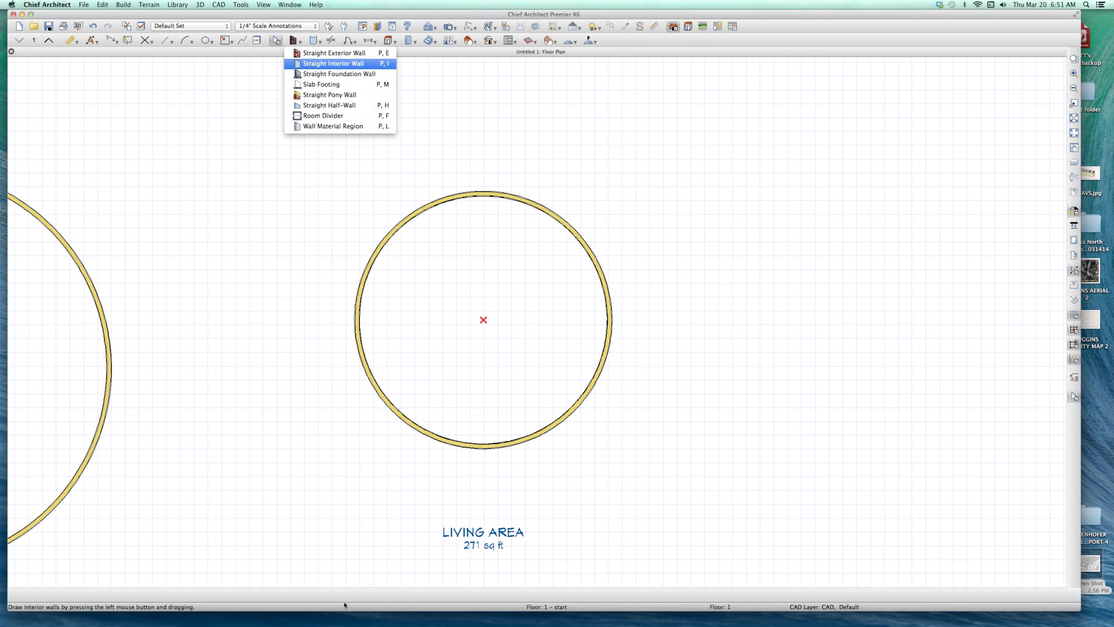
{"action": "key", "text": "Return"}
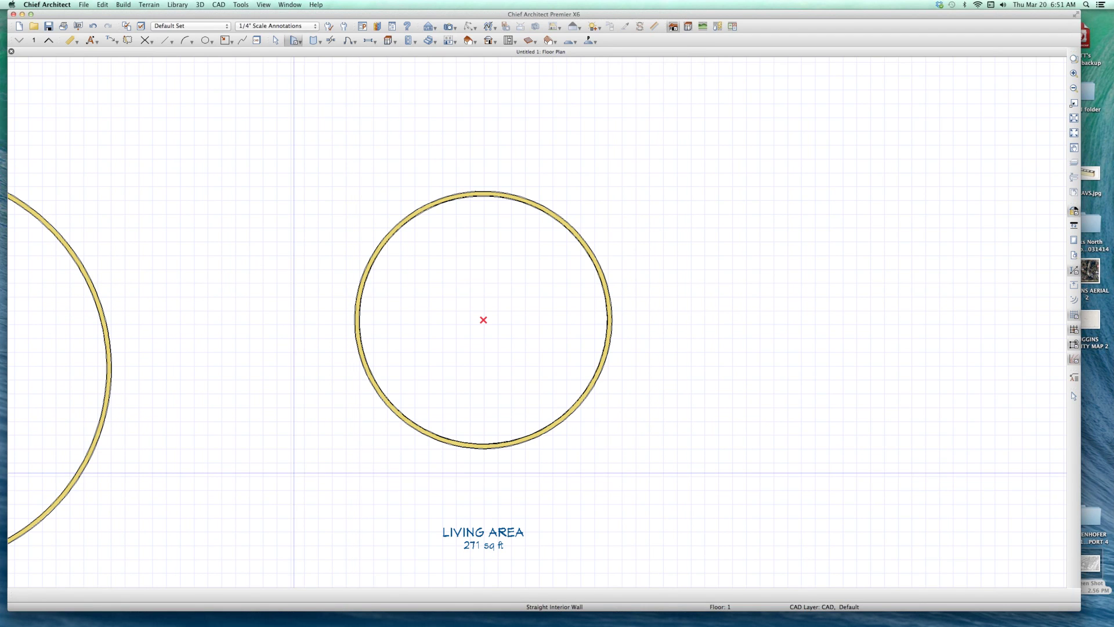
{"action": "left_click_drag", "start_coordinate": [294, 473], "coordinate": [687, 468]}
Move the straight wall up so it crosses just inside the lower part of the circular wall
{"action": "scroll", "coordinate": [503, 462], "scroll_direction": "up", "scroll_amount": 3}
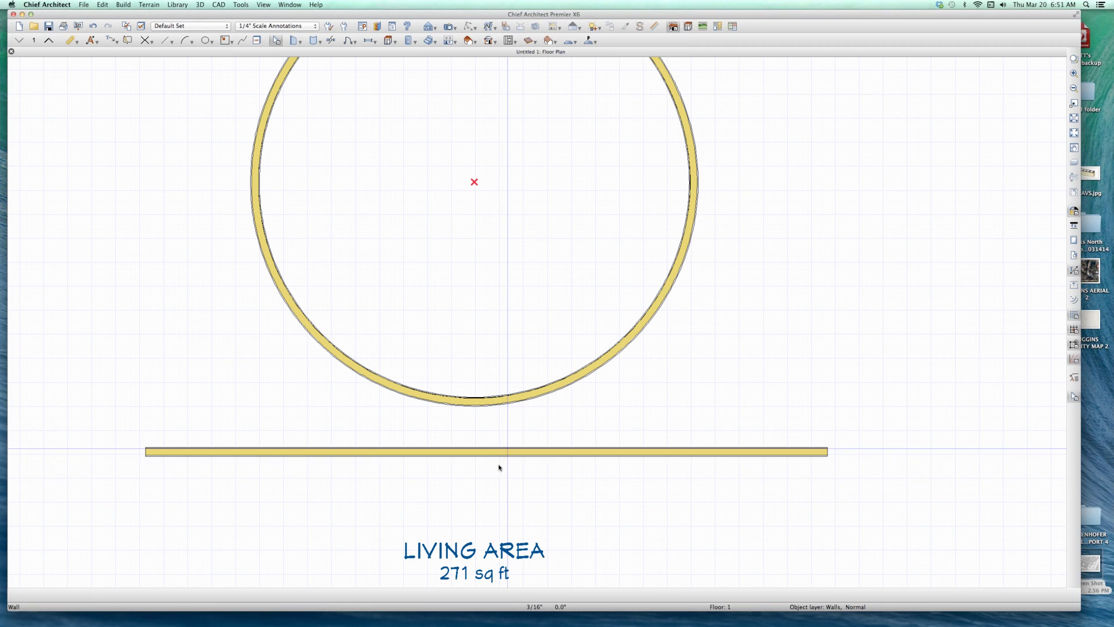
{"action": "left_click", "coordinate": [491, 453]}
{"action": "left_click_drag", "start_coordinate": [490, 453], "coordinate": [482, 367]}
{"action": "left_click", "coordinate": [405, 212]}
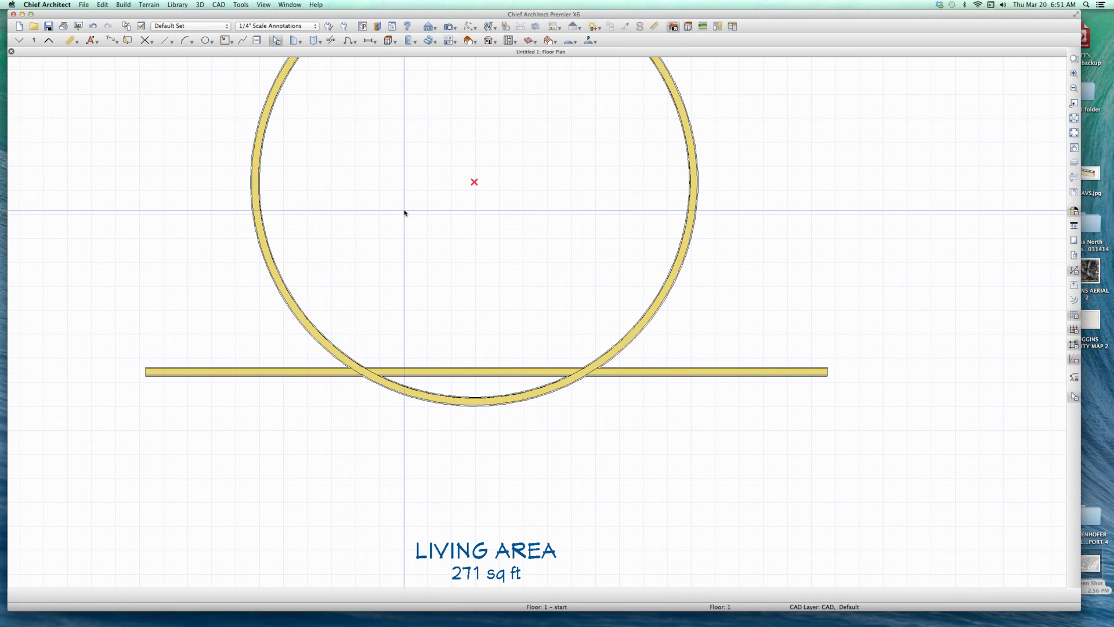
Place a hinged door in the straight wall between the curved wall crossings, swinging into the circle, and set its width to 60 inches
{"action": "key", "text": "d"}
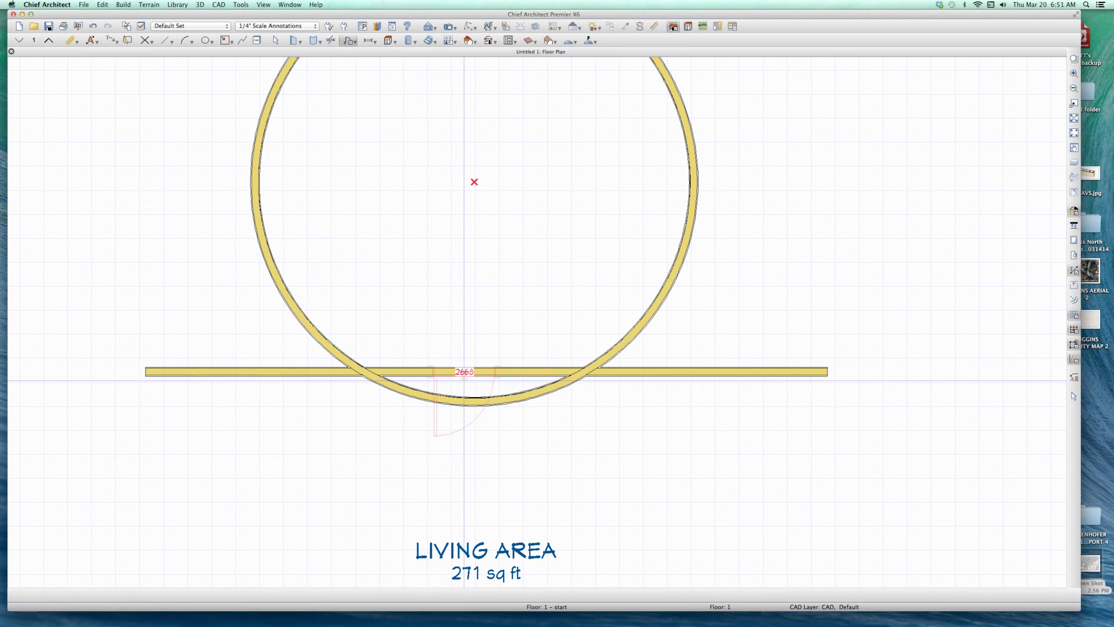
{"action": "left_click_drag", "start_coordinate": [465, 380], "coordinate": [474, 307]}
{"action": "left_click", "coordinate": [471, 378]}
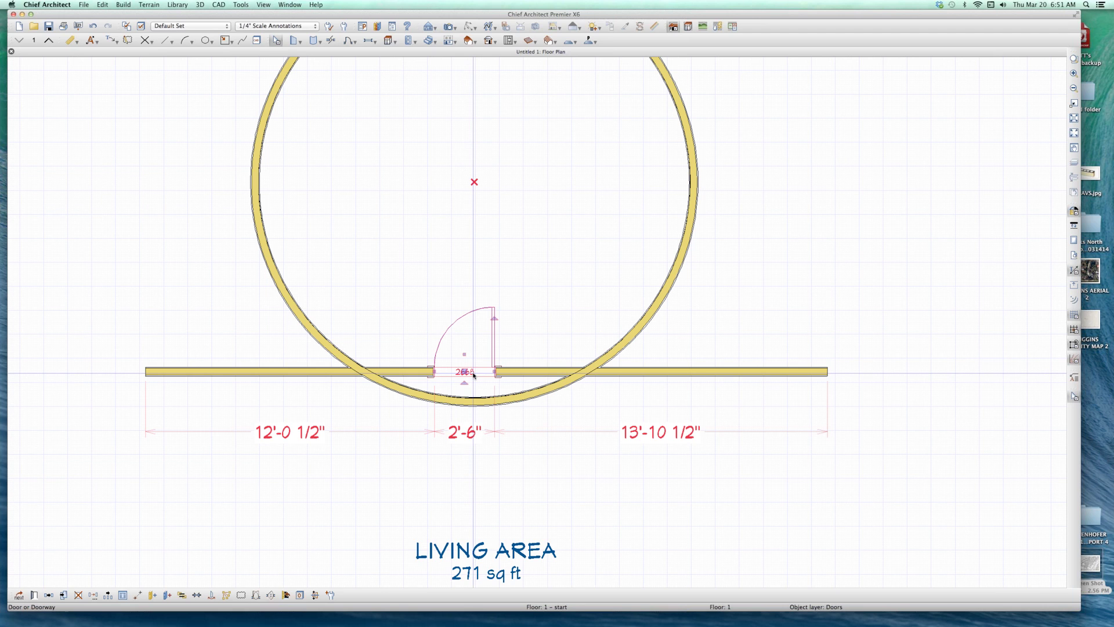
{"action": "double_click", "coordinate": [467, 323]}
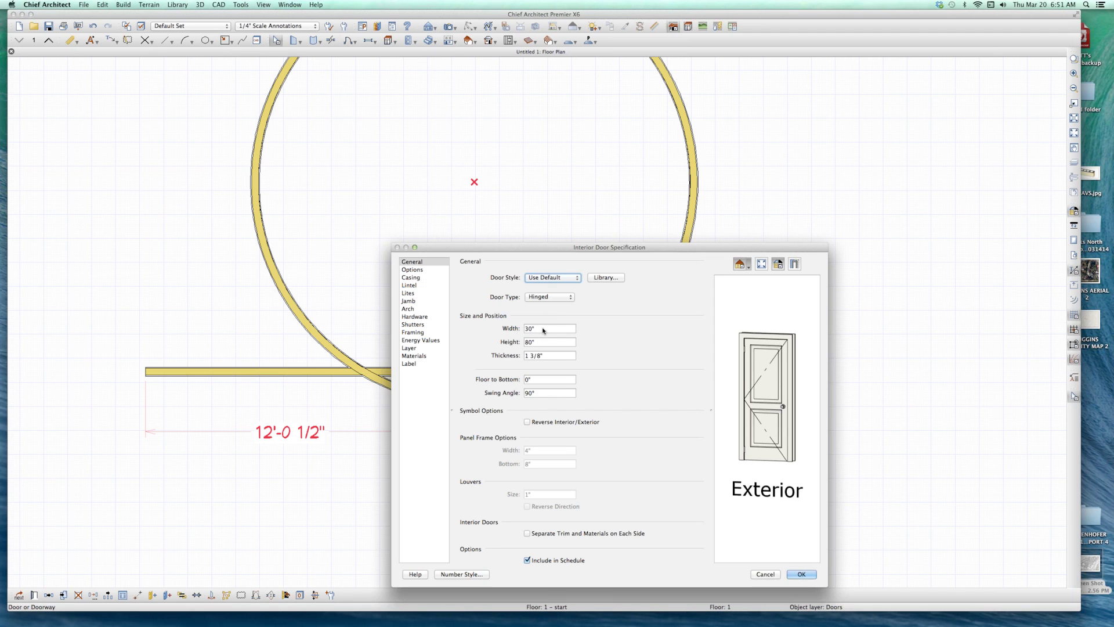
{"action": "type", "text": "60"}
{"action": "key", "text": "Return"}
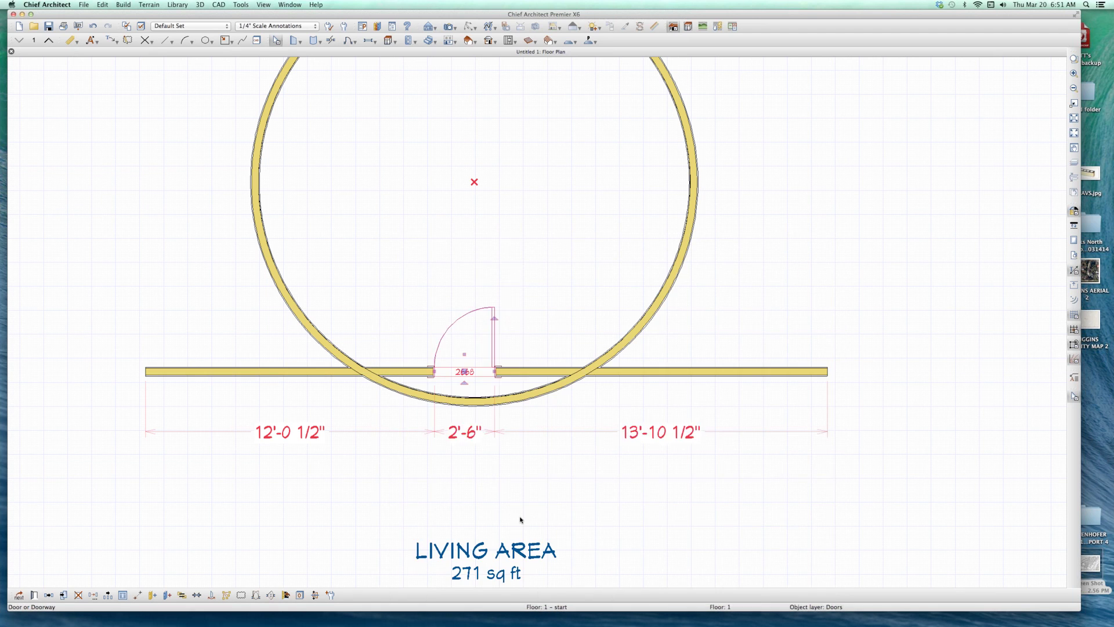
Center the double door in the straight wall on the center of the circular room
{"action": "scroll", "coordinate": [493, 459], "scroll_direction": "down", "scroll_amount": 2}
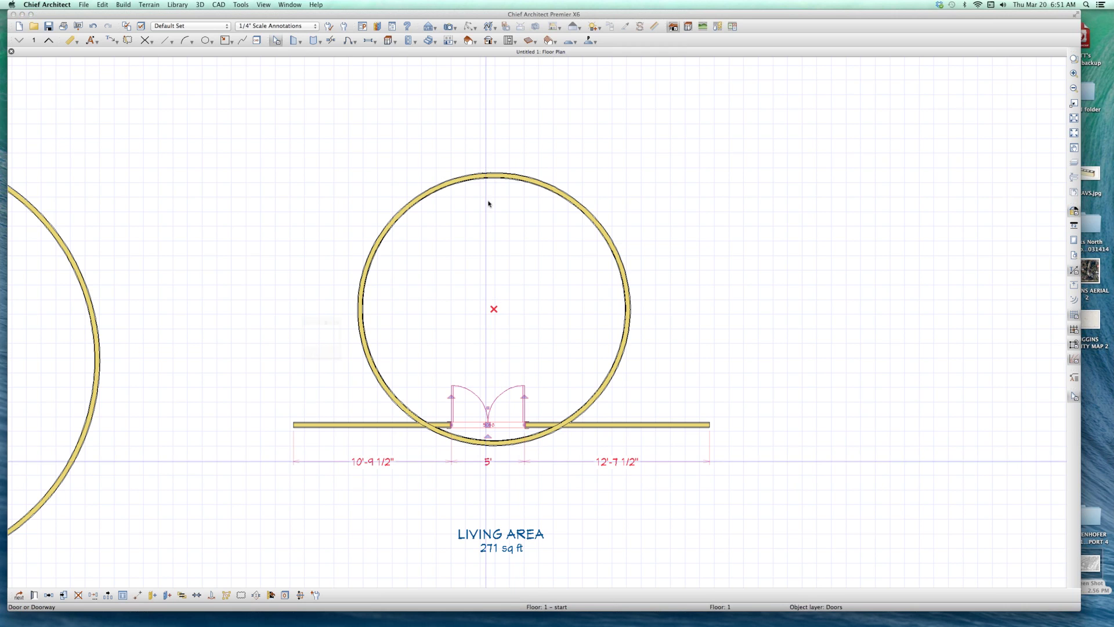
{"action": "key", "text": "l"}
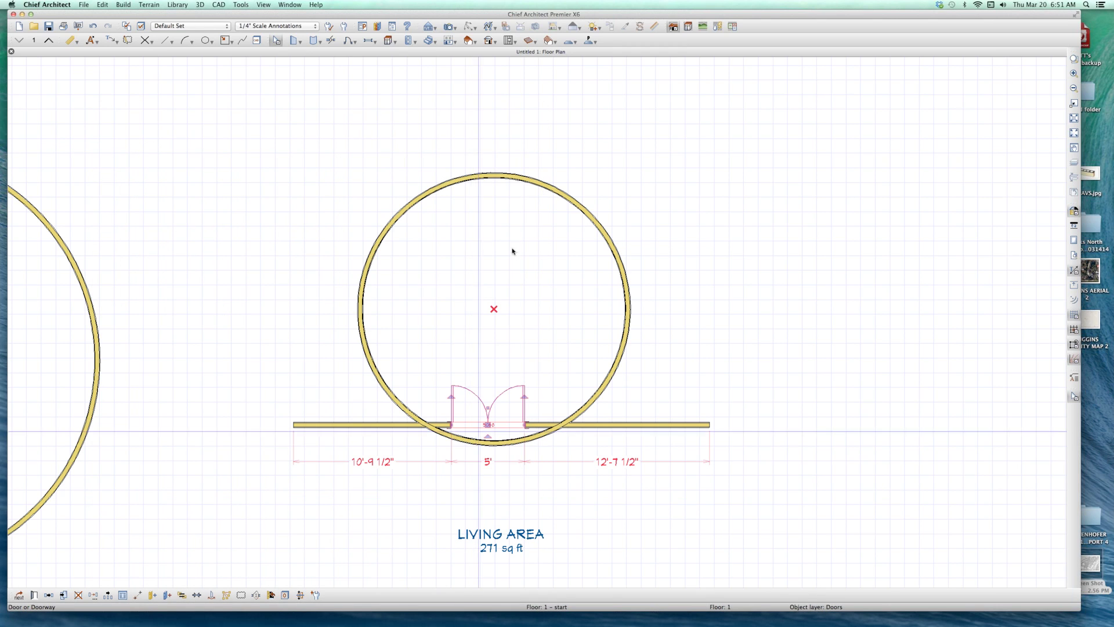
{"action": "left_click", "coordinate": [486, 187]}
{"action": "left_click", "coordinate": [487, 184]}
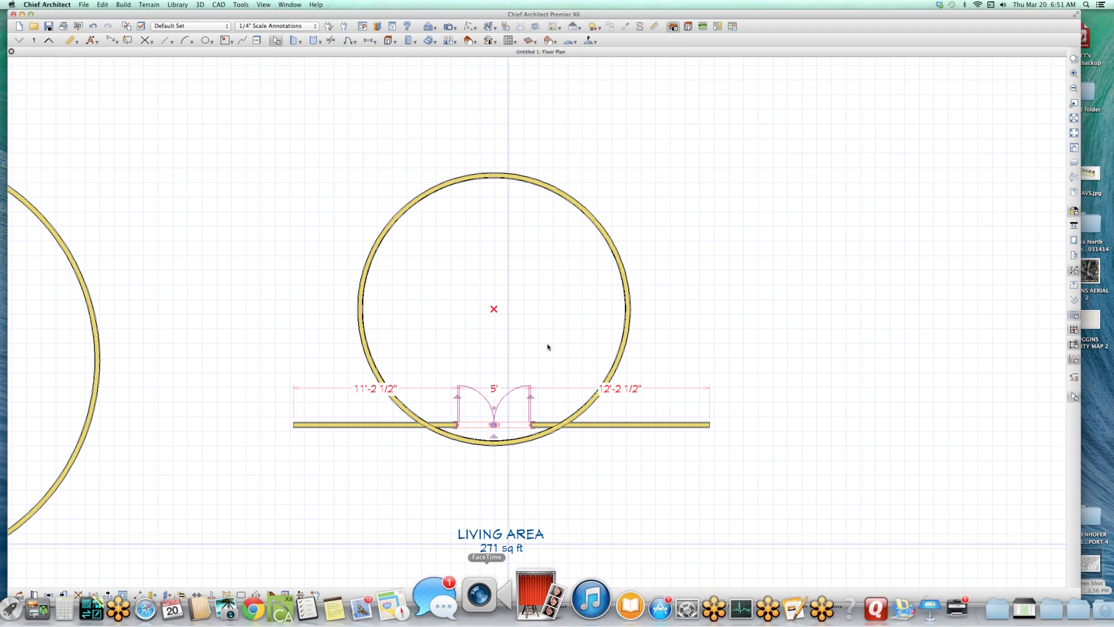
{"action": "scroll", "coordinate": [541, 340], "scroll_direction": "up", "scroll_amount": 2}
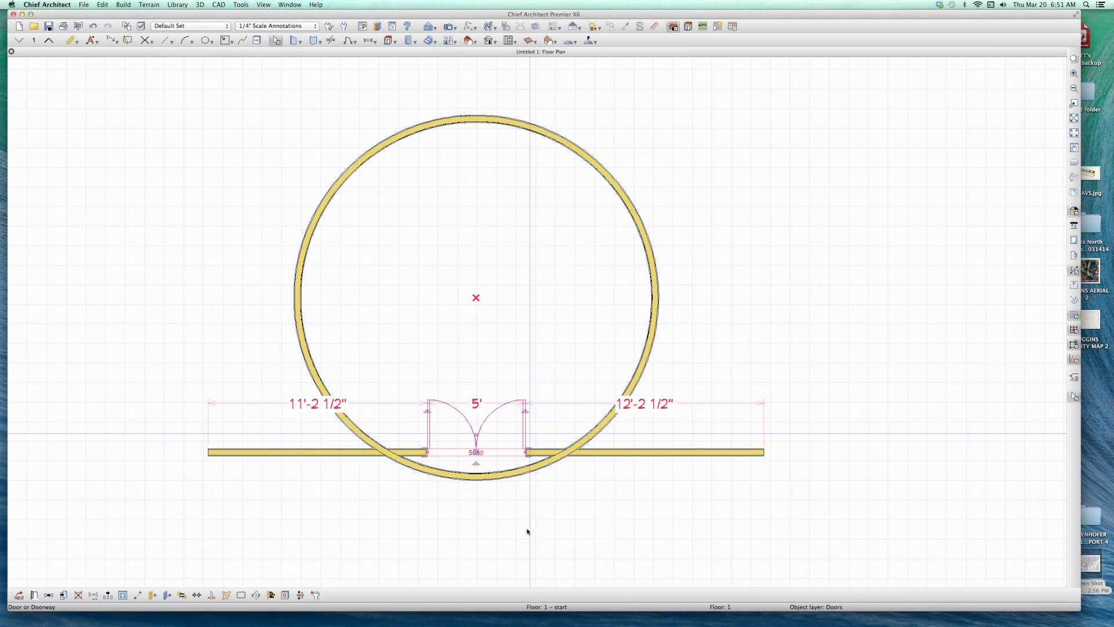
Break the curved wall at both crossings with the straight wall, one on each side of the door
{"action": "left_click", "coordinate": [629, 454]}
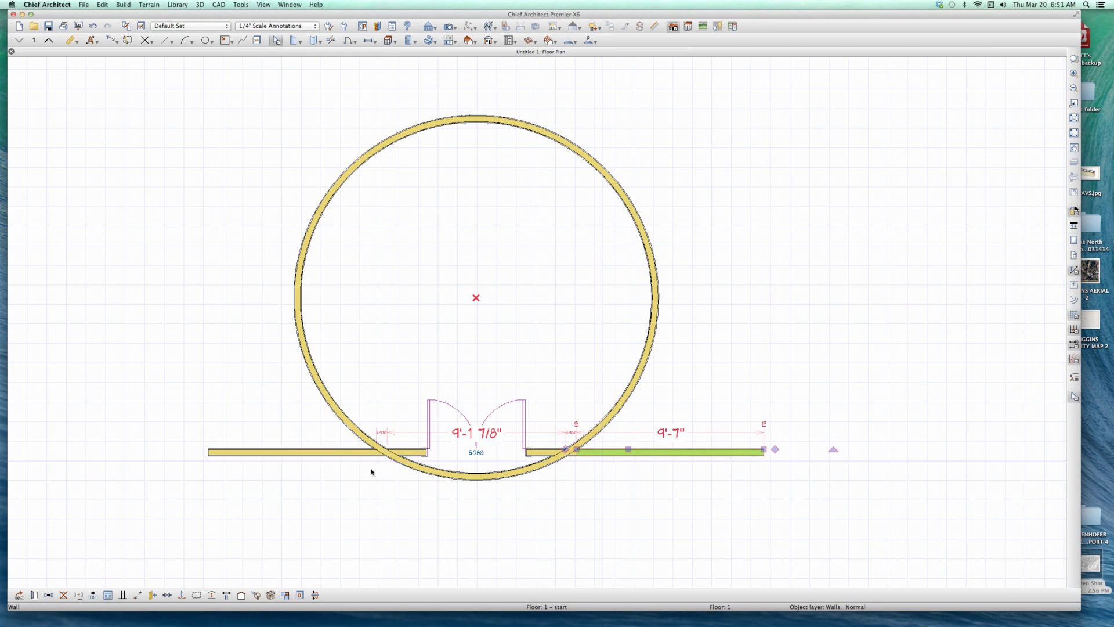
{"action": "left_click", "coordinate": [309, 457]}
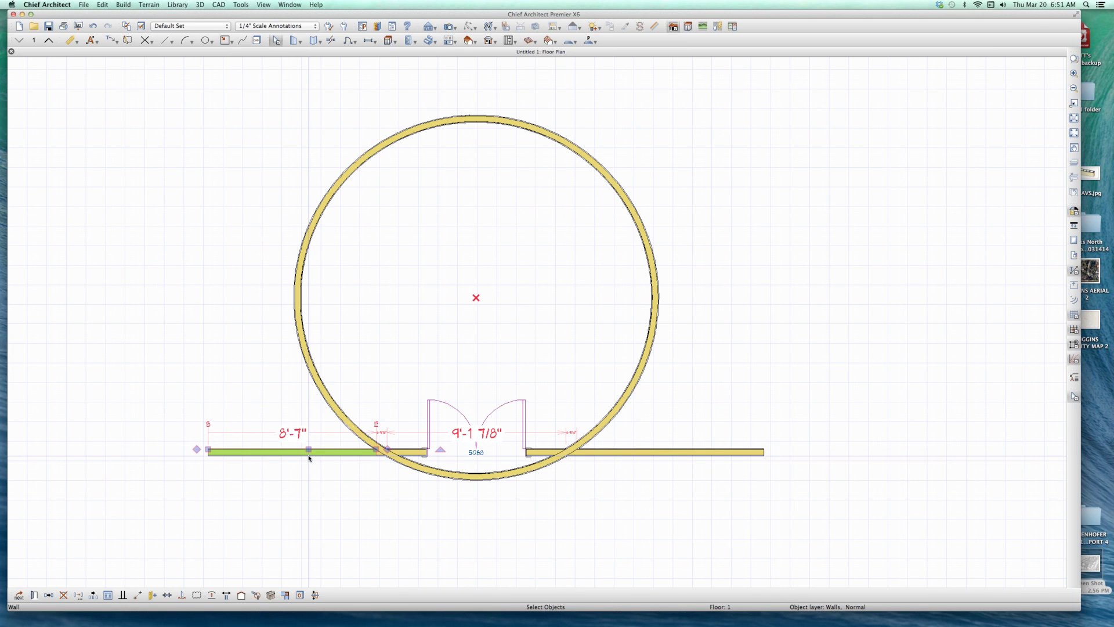
{"action": "scroll", "coordinate": [308, 452], "scroll_direction": "up", "scroll_amount": 4}
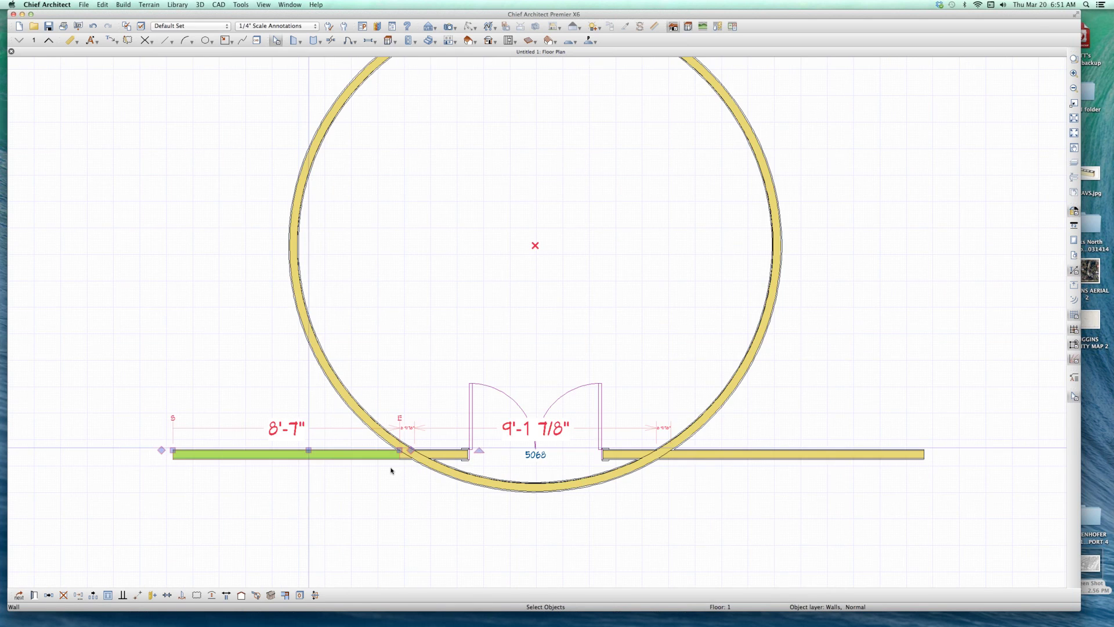
{"action": "key", "text": "Escape"}
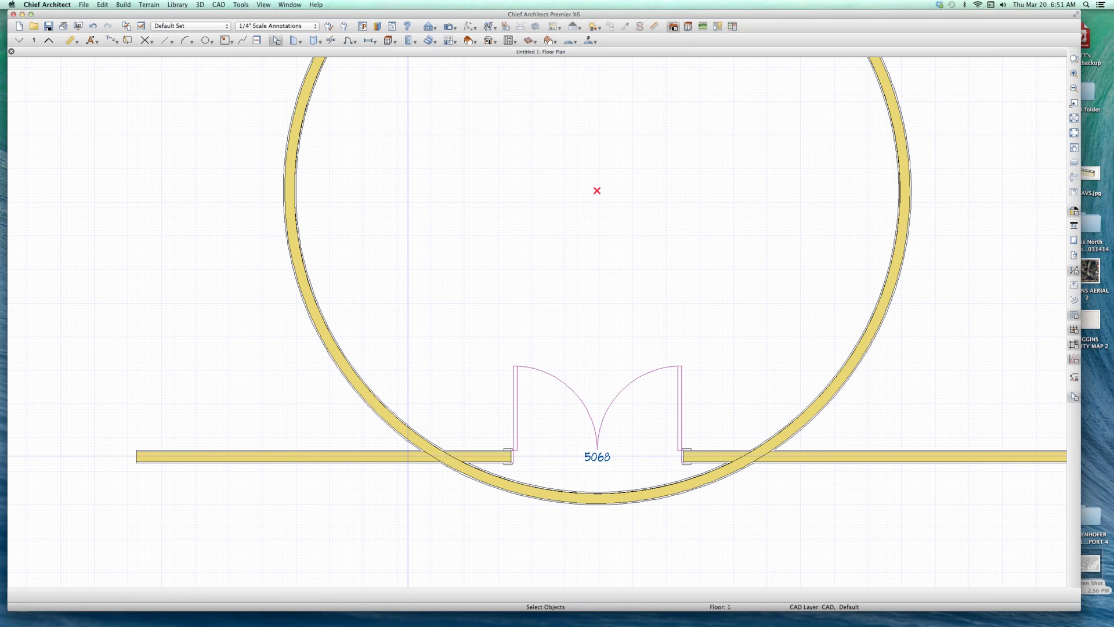
{"action": "key", "text": "b"}
{"action": "left_click", "coordinate": [441, 456]}
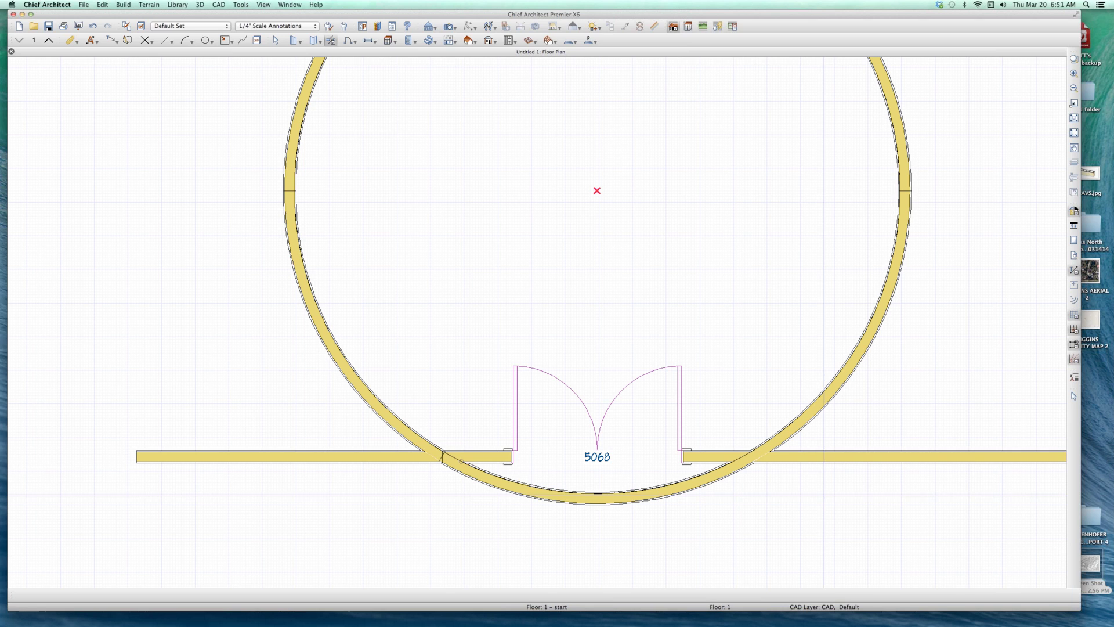
{"action": "left_click", "coordinate": [753, 457]}
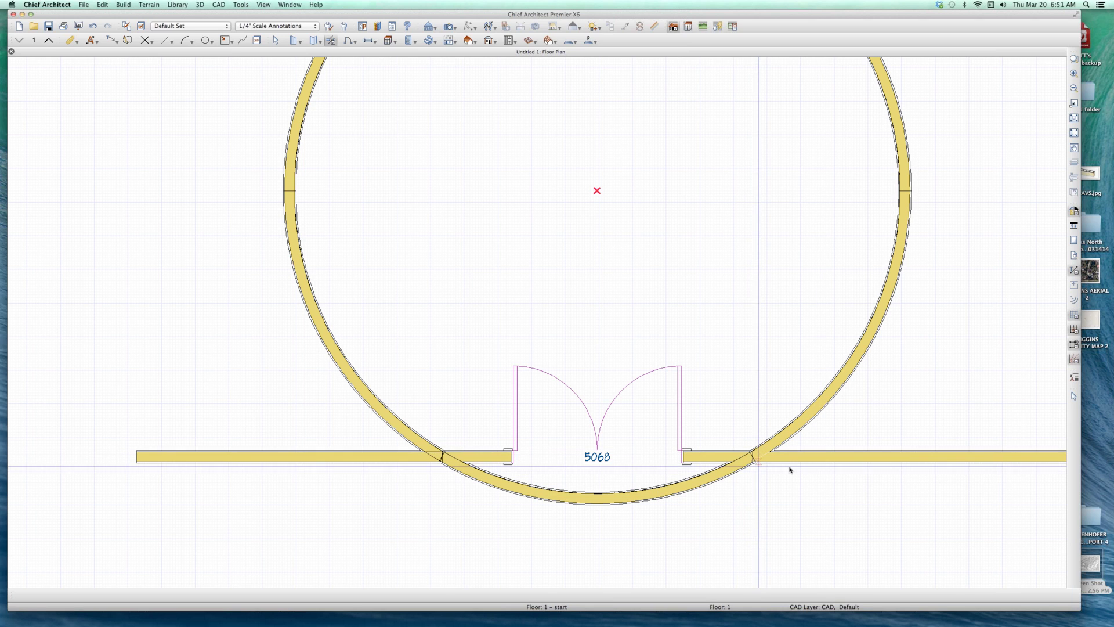
Extend the straight wall's segment outside the right crossing back toward the door to rejoin the straight wall into one continuous wall
{"action": "key", "text": "space"}
{"action": "left_click", "coordinate": [791, 457]}
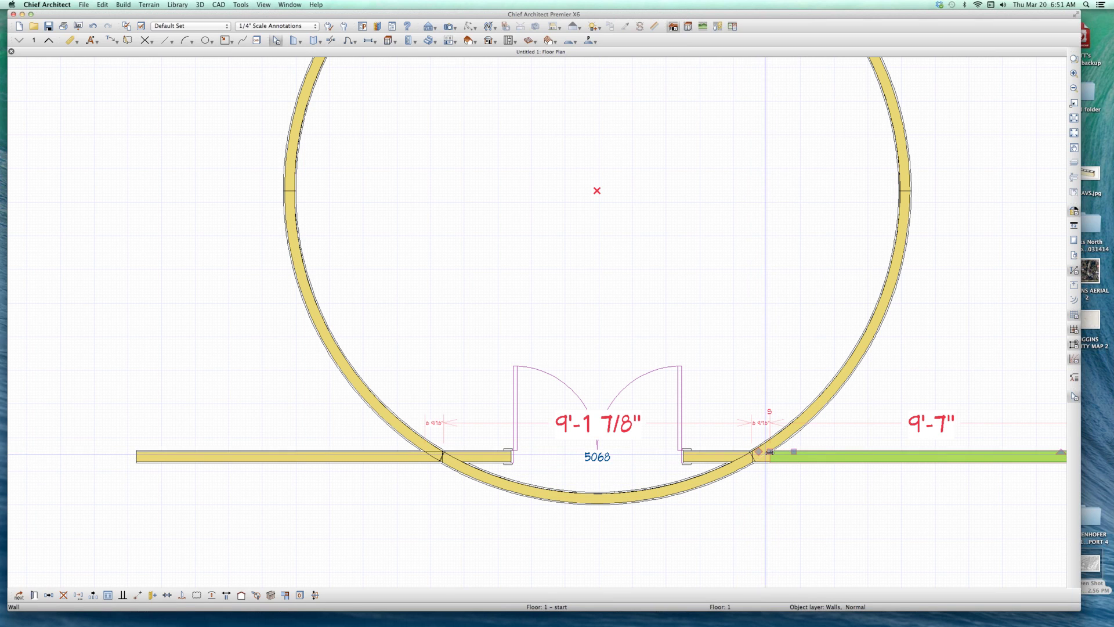
{"action": "left_click_drag", "start_coordinate": [769, 453], "coordinate": [712, 465]}
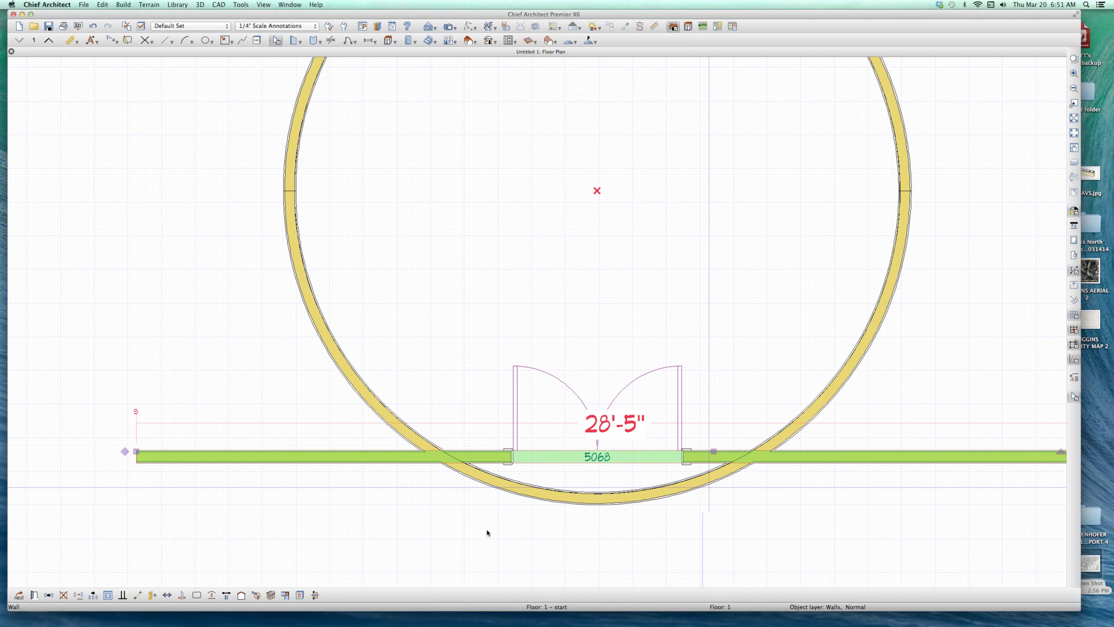
{"action": "left_click", "coordinate": [398, 511]}
{"action": "scroll", "coordinate": [397, 510], "scroll_direction": "down", "scroll_amount": 2}
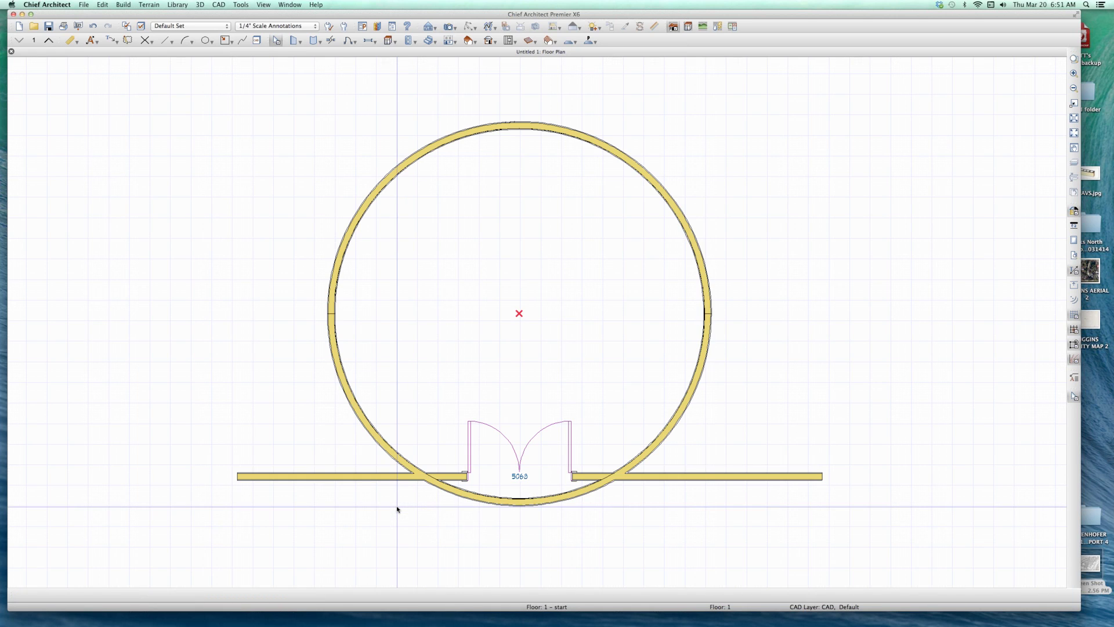
Draw two horizontal CAD lines leftward from the curved wall's lowest point, about 12'-9" from the outer face and 11'-11" from the inner face
{"action": "scroll", "coordinate": [398, 509], "scroll_direction": "up", "scroll_amount": 1}
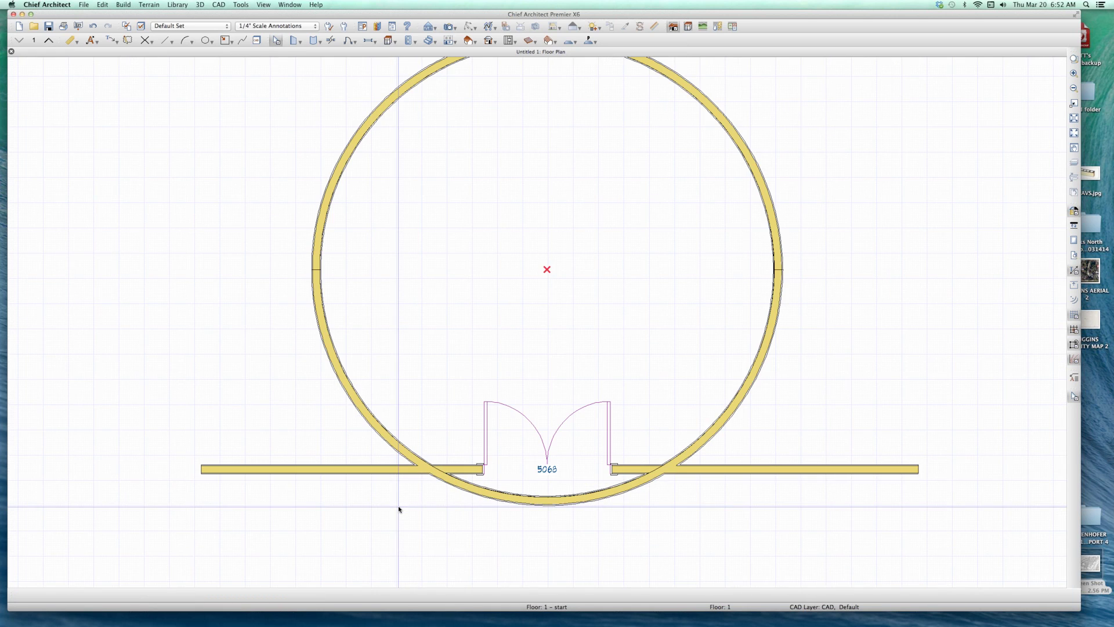
{"action": "left_click", "coordinate": [488, 491]}
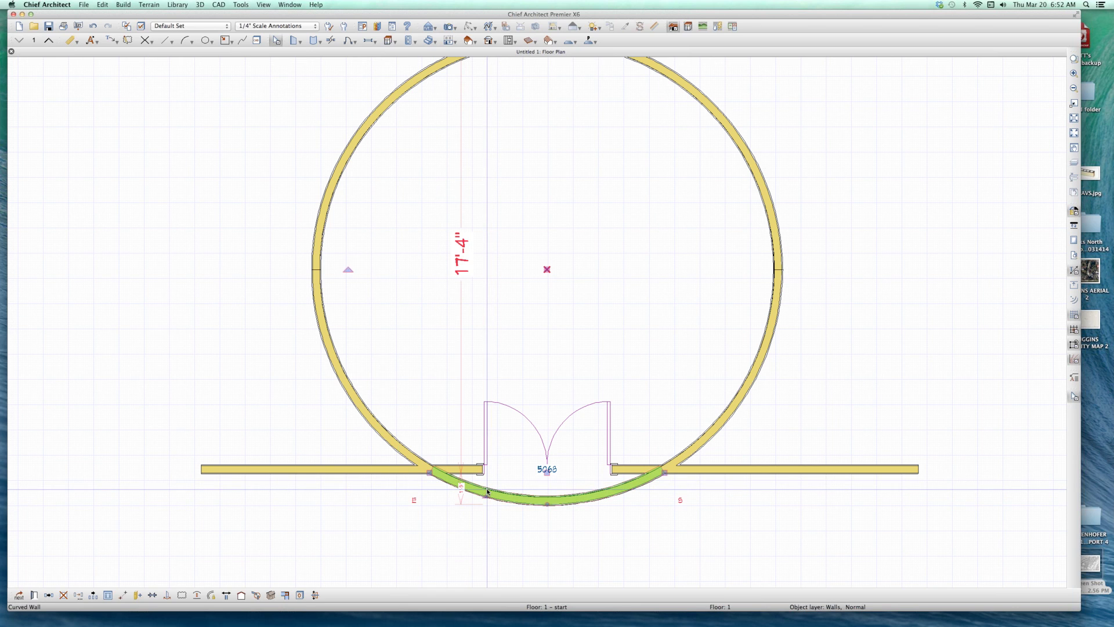
{"action": "scroll", "coordinate": [515, 519], "scroll_direction": "up", "scroll_amount": 2}
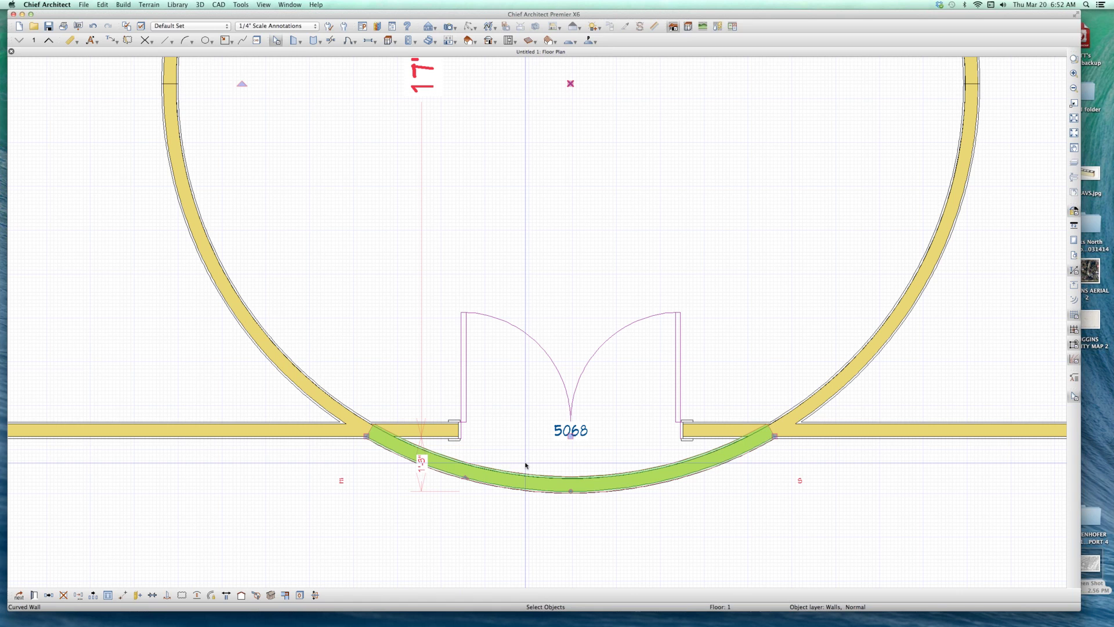
{"action": "key", "text": "l"}
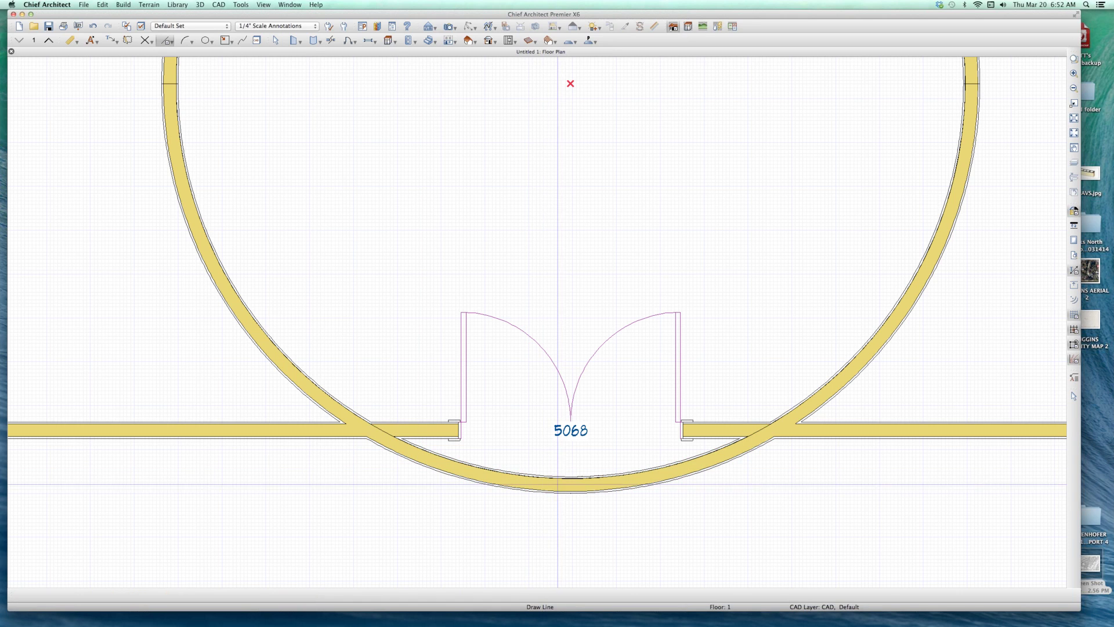
{"action": "left_click_drag", "start_coordinate": [571, 490], "coordinate": [11, 458]}
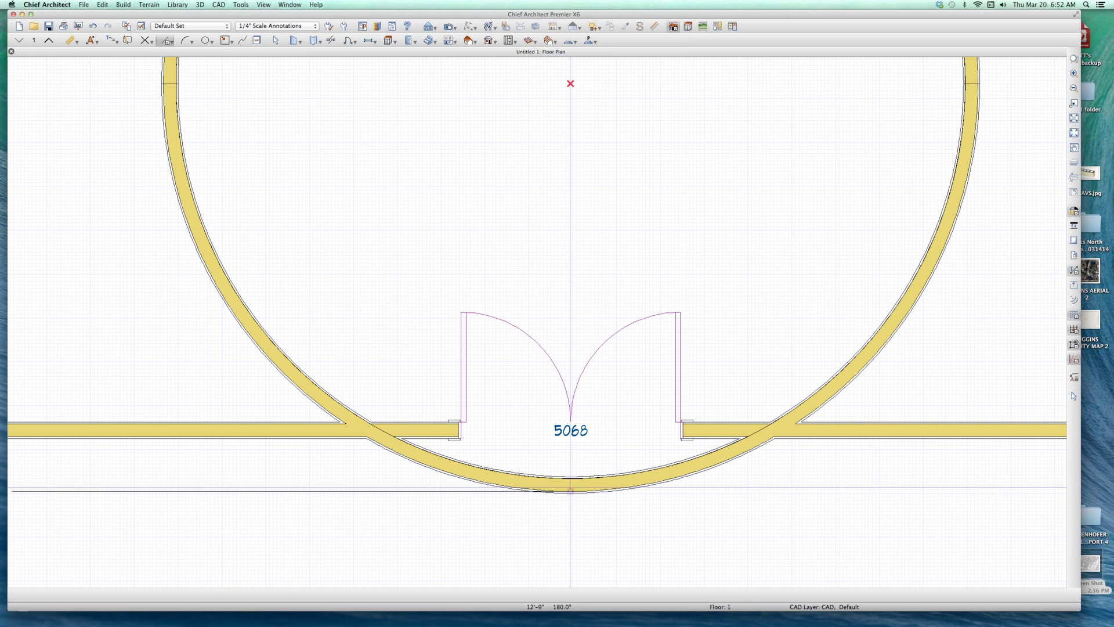
{"action": "left_click_drag", "start_coordinate": [569, 480], "coordinate": [48, 474]}
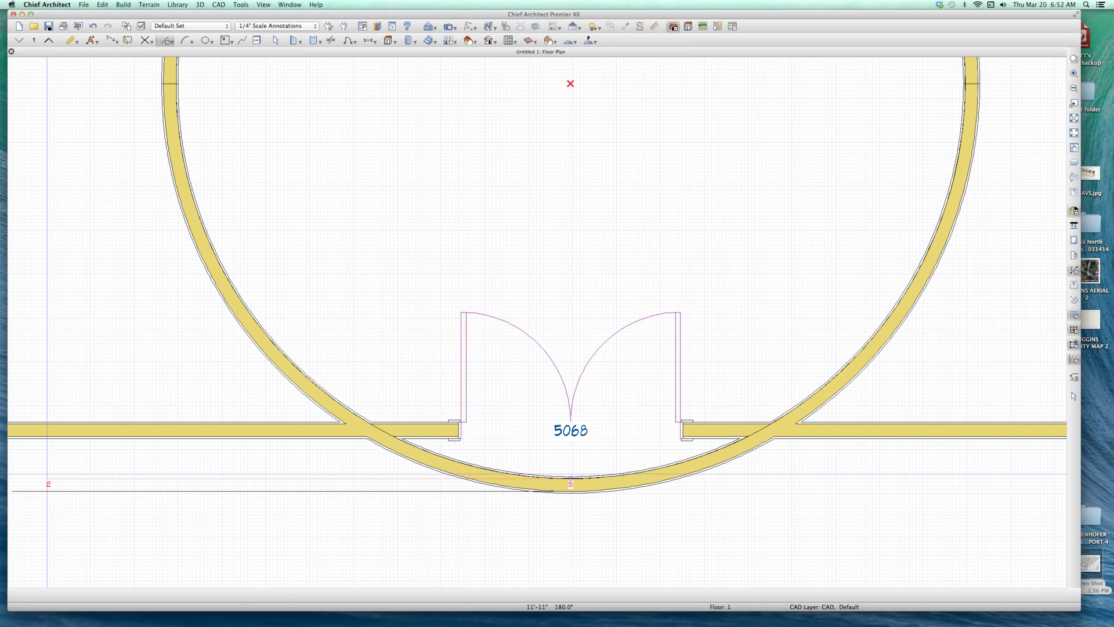
{"action": "key", "text": "space"}
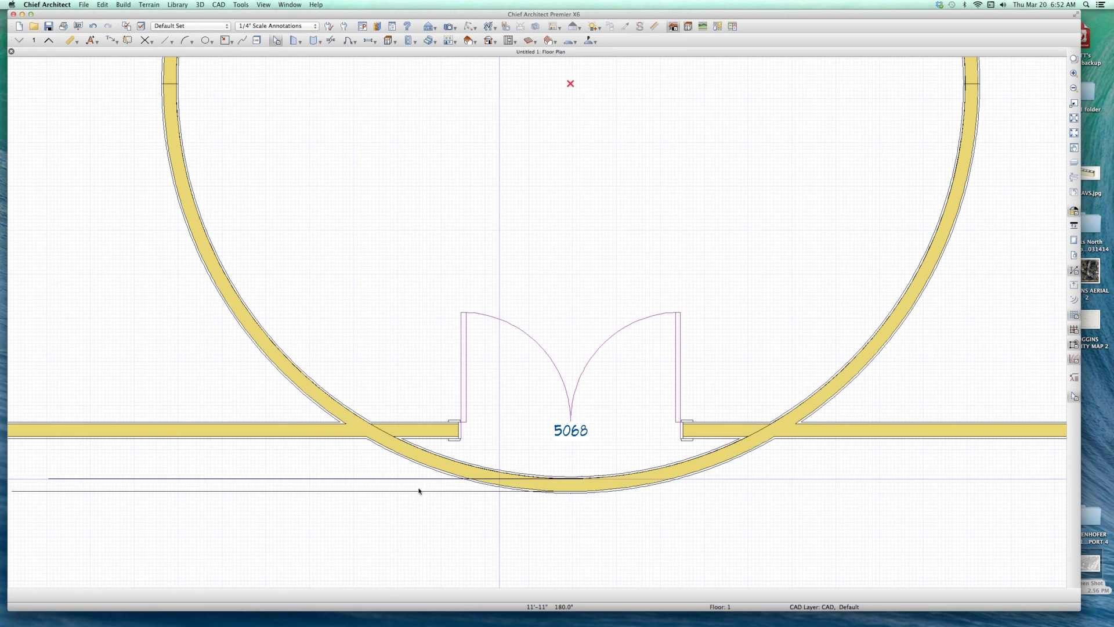
Extend both CAD lines to the right past the curved wall, making the inner one about 19'-7" and the outer one about 20'-1" long
{"action": "left_click", "coordinate": [406, 478]}
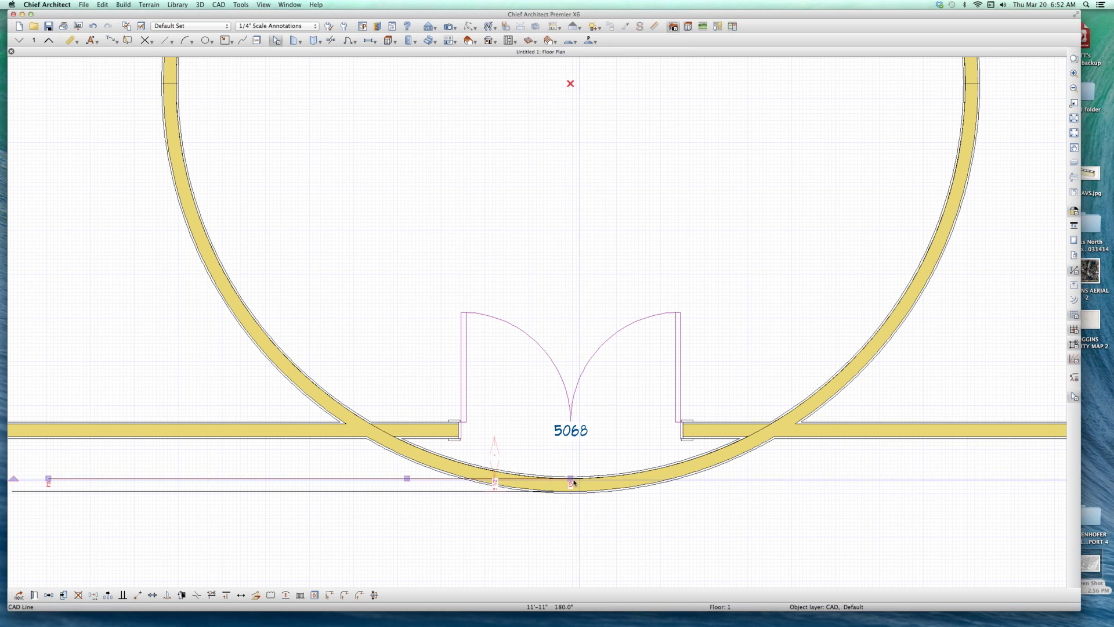
{"action": "left_click_drag", "start_coordinate": [571, 479], "coordinate": [907, 479]}
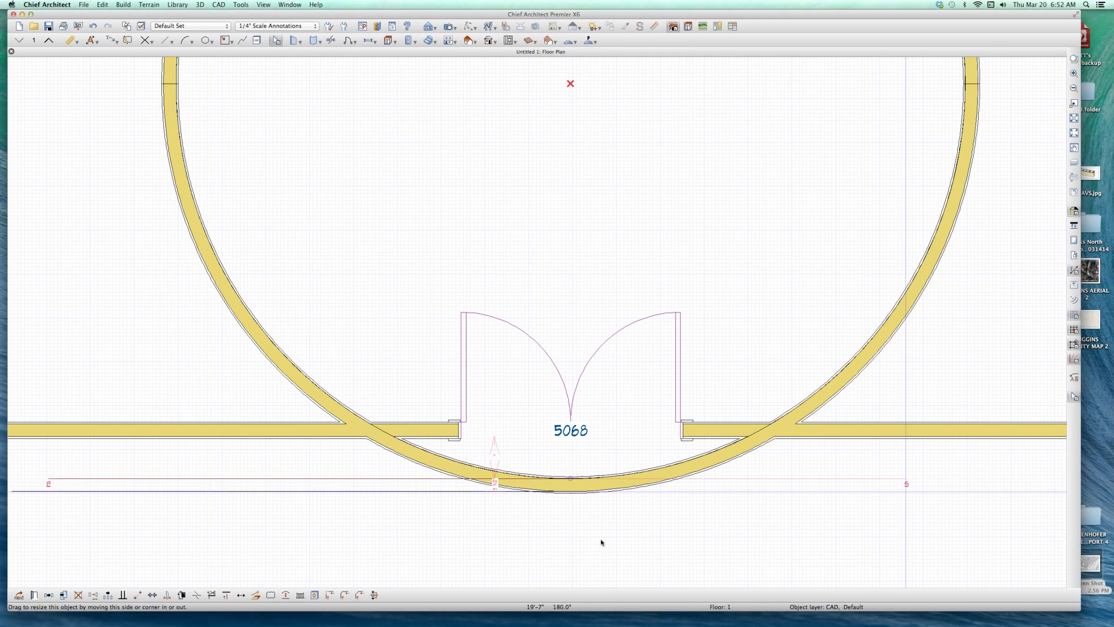
{"action": "left_click", "coordinate": [360, 492]}
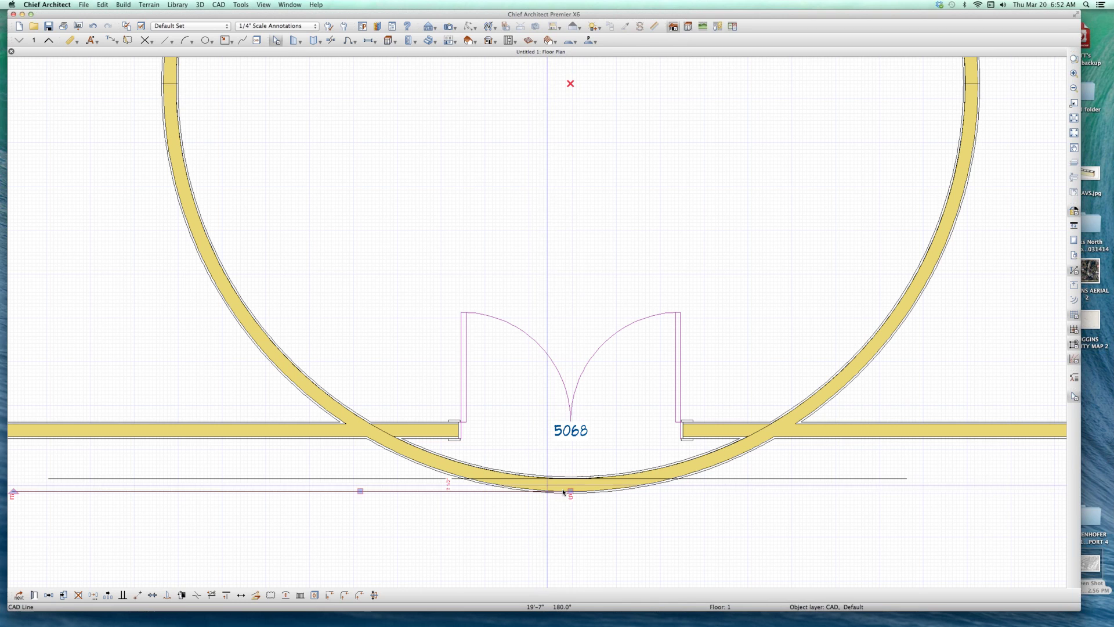
{"action": "left_click_drag", "start_coordinate": [570, 492], "coordinate": [891, 508]}
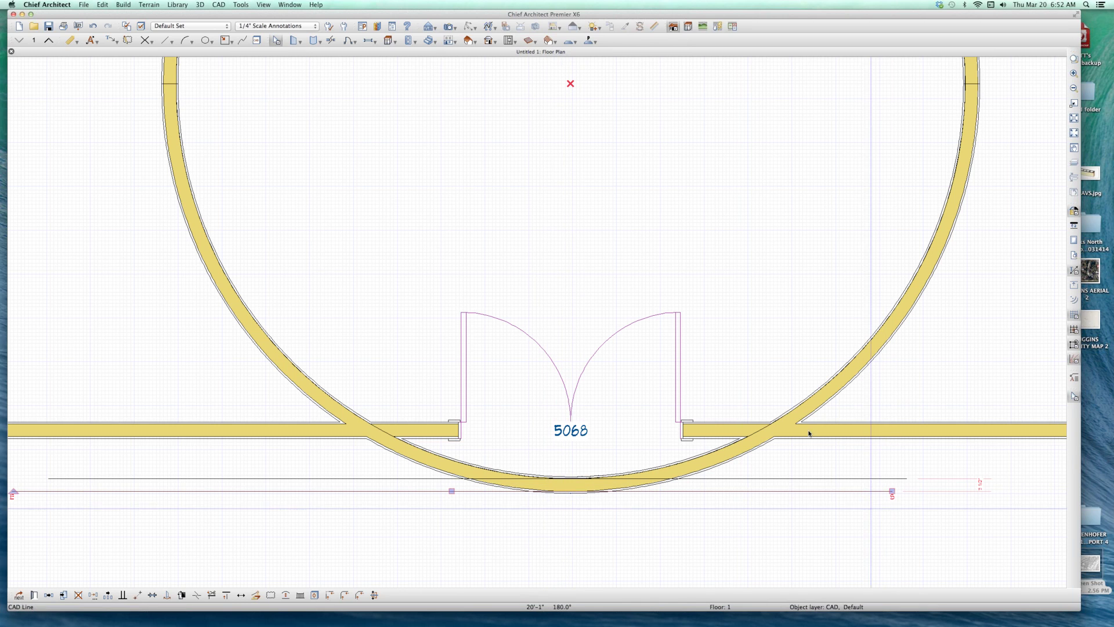
Delete the lower curved wall portion between the two breaks, in front of the door
{"action": "left_click", "coordinate": [711, 462]}
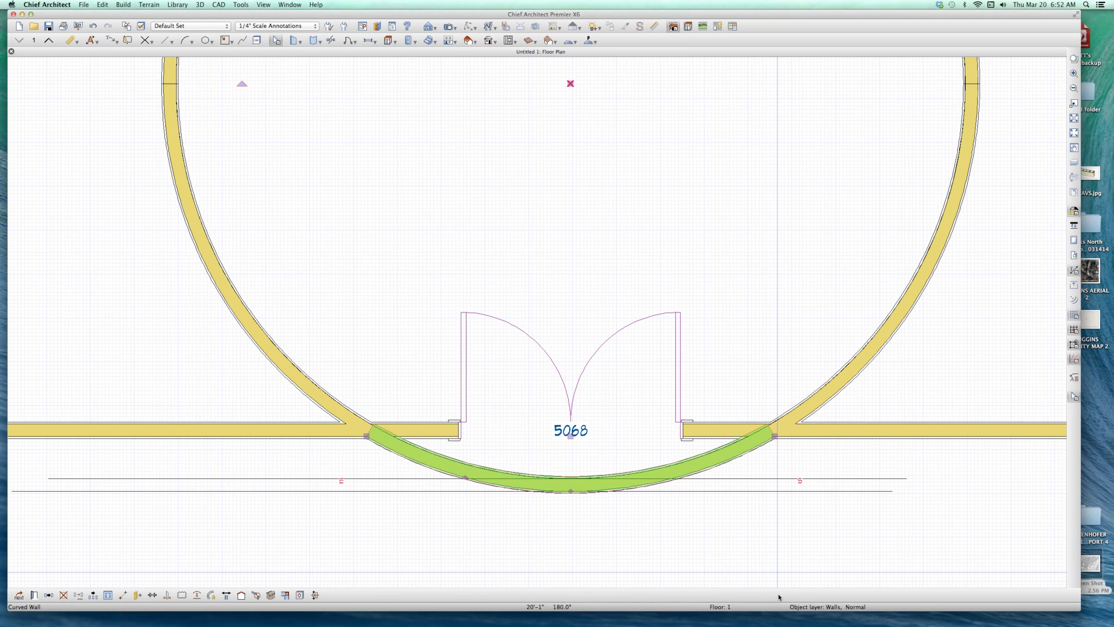
{"action": "key", "text": "Delete"}
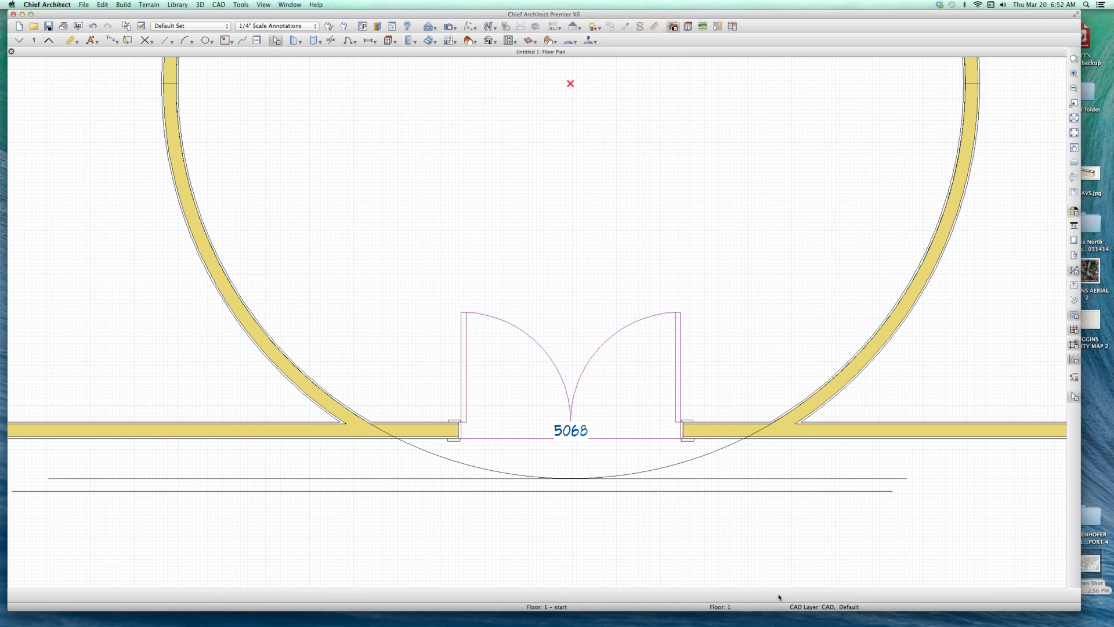
Switch to the forum thread in Safari and examine instruction 6 on merging the straight wall with the curved wall using Connect Walls
{"action": "left_click", "coordinate": [732, 435]}
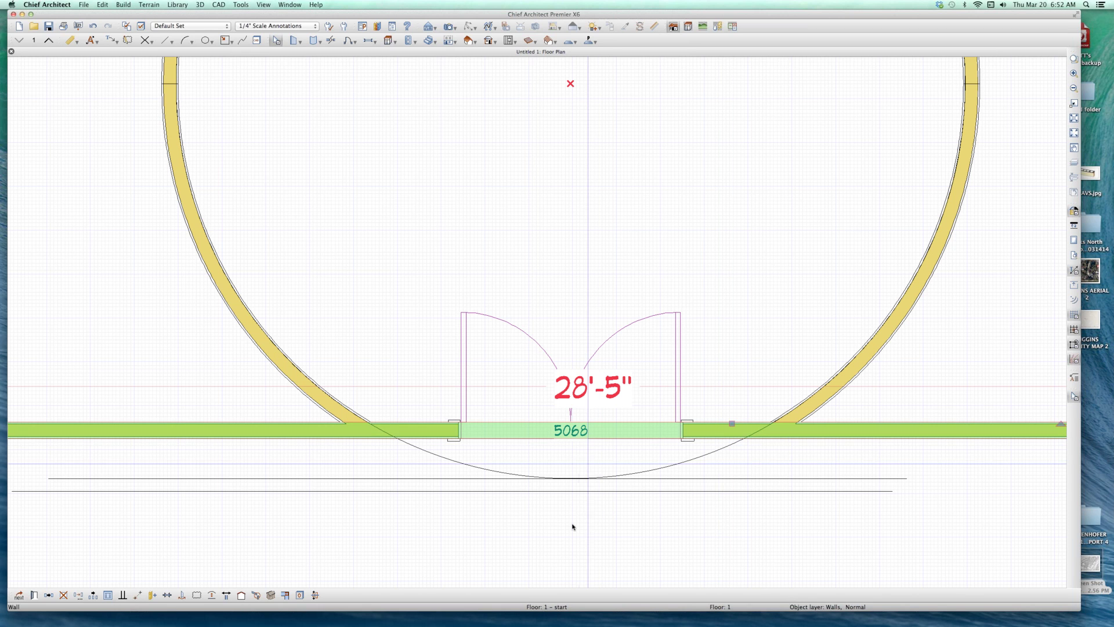
{"action": "key", "text": "ctrl+Up"}
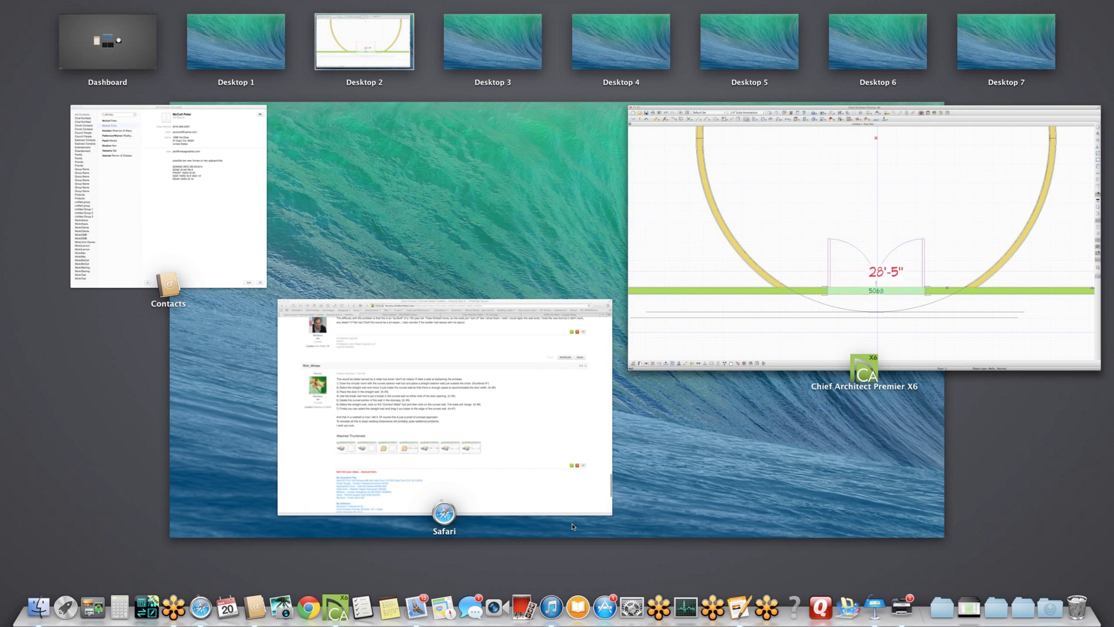
{"action": "left_click", "coordinate": [566, 449]}
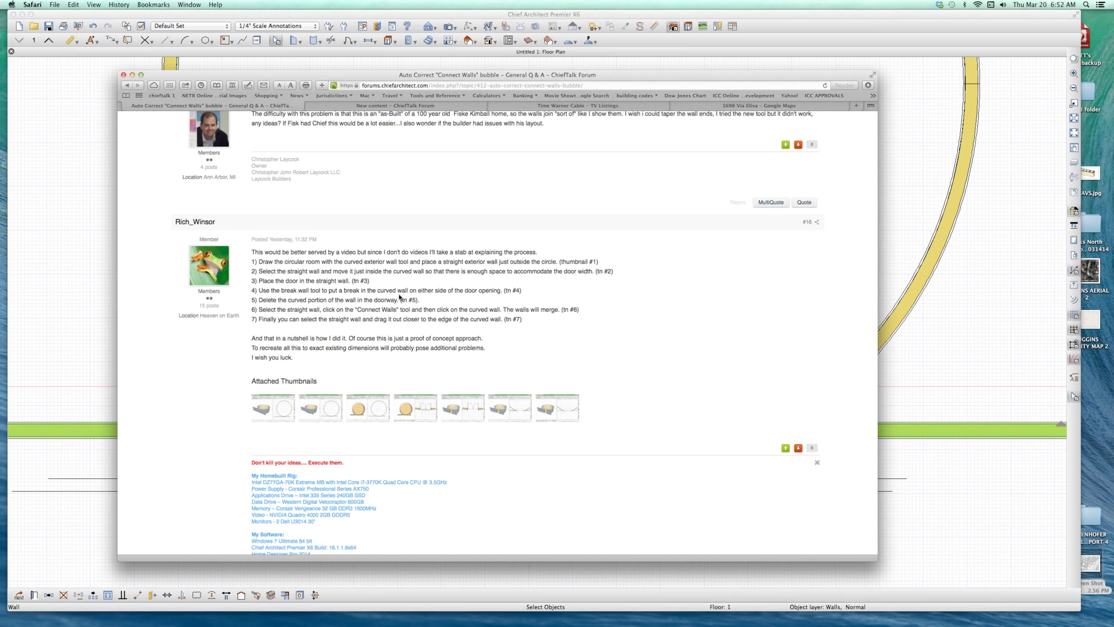
{"action": "left_click_drag", "start_coordinate": [252, 297], "coordinate": [577, 308]}
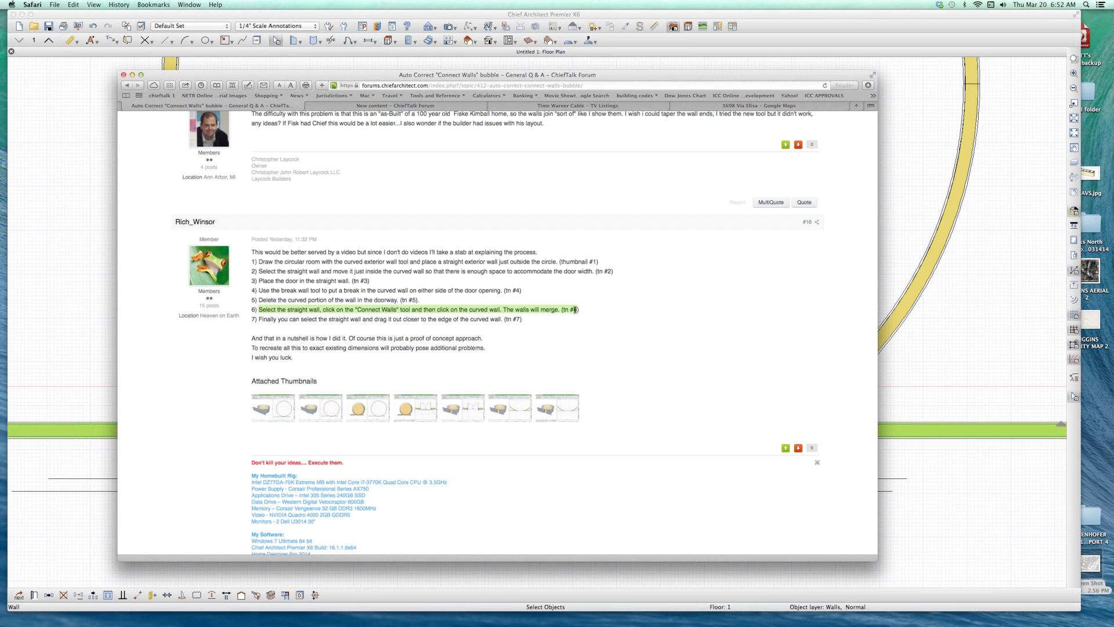
{"action": "left_click", "coordinate": [955, 369]}
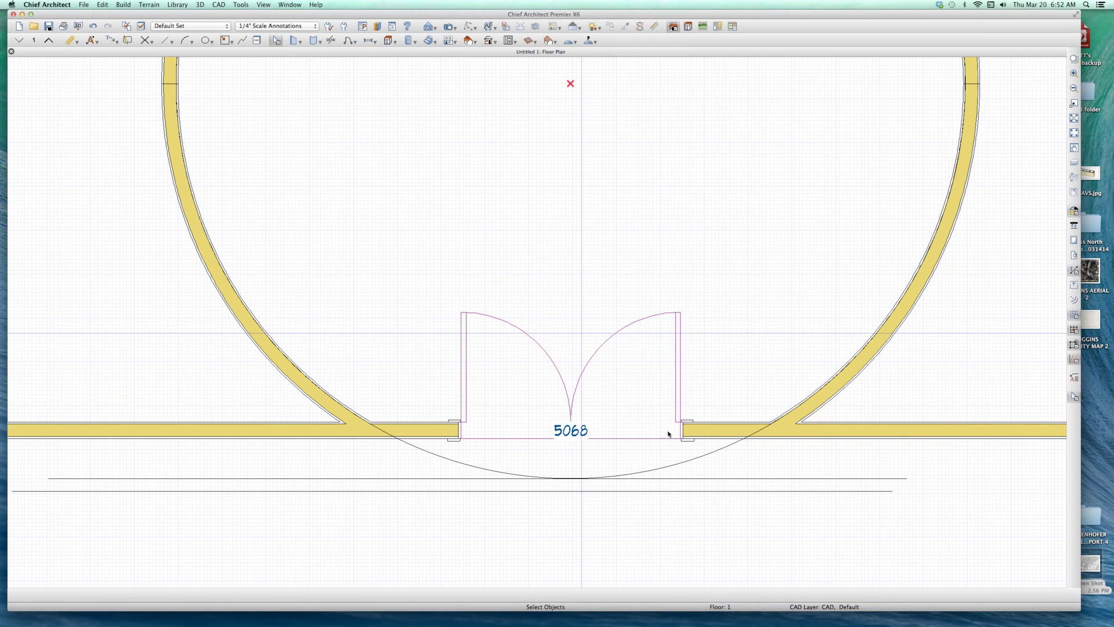
Select the straight wall with the door and look for a Connect Walls command among the wall tools
{"action": "left_click", "coordinate": [697, 423]}
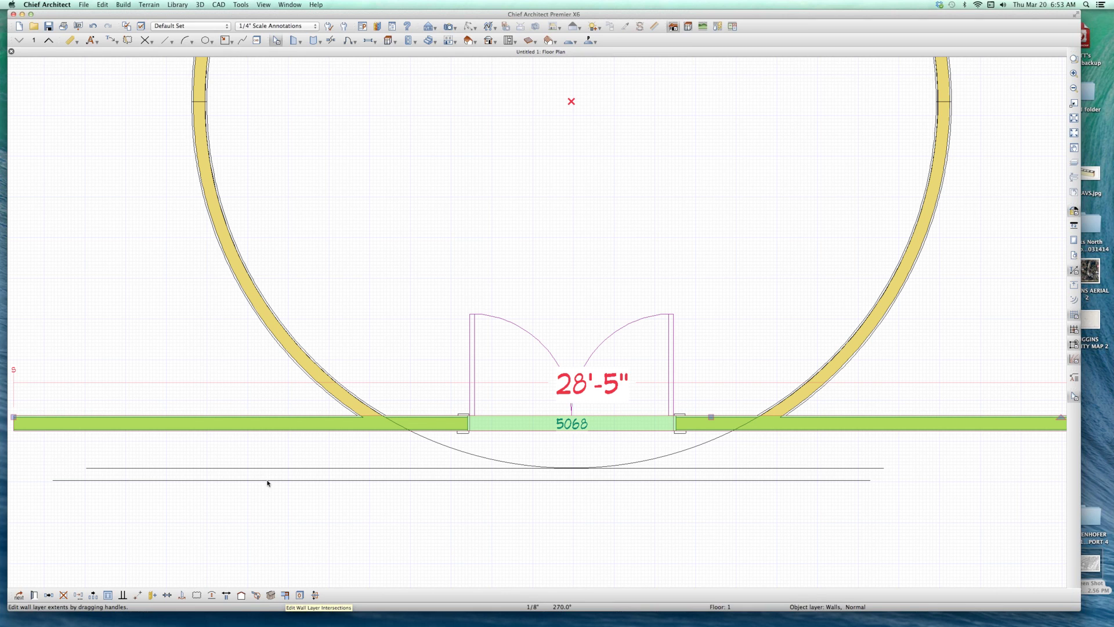
{"action": "left_click", "coordinate": [123, 5]}
{"action": "mouse_move", "coordinate": [130, 17]}
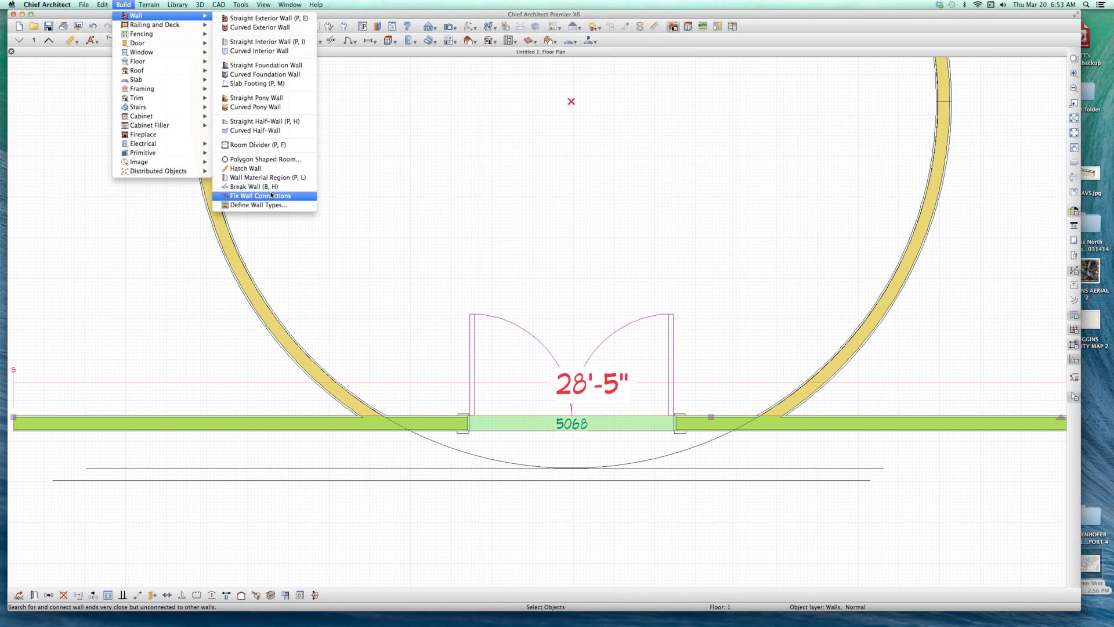
{"action": "left_click", "coordinate": [403, 140]}
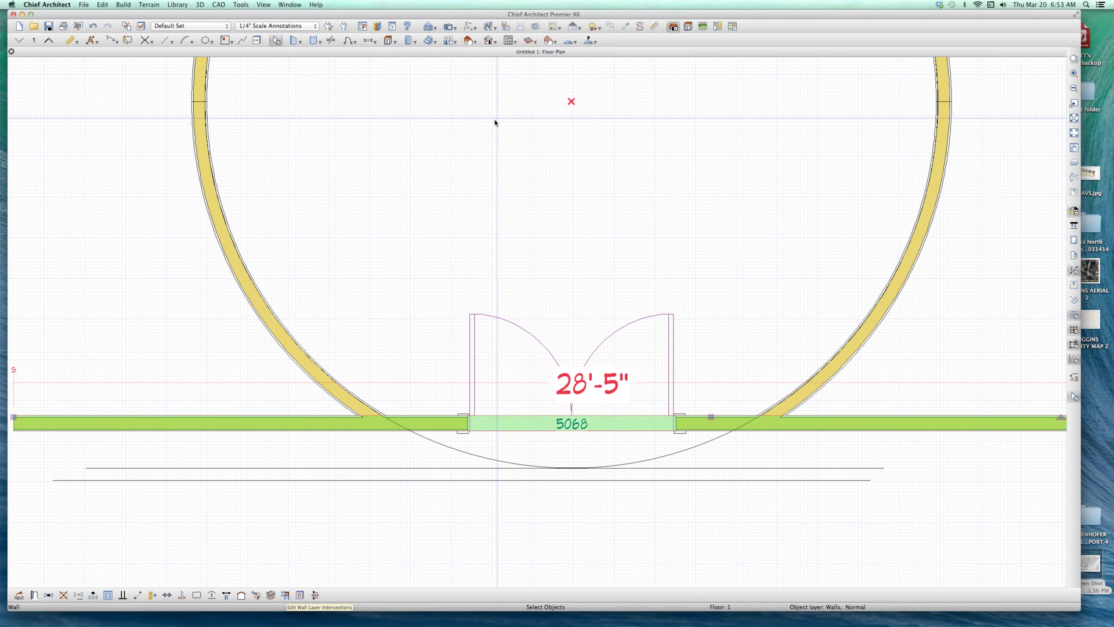
{"action": "left_click", "coordinate": [482, 227]}
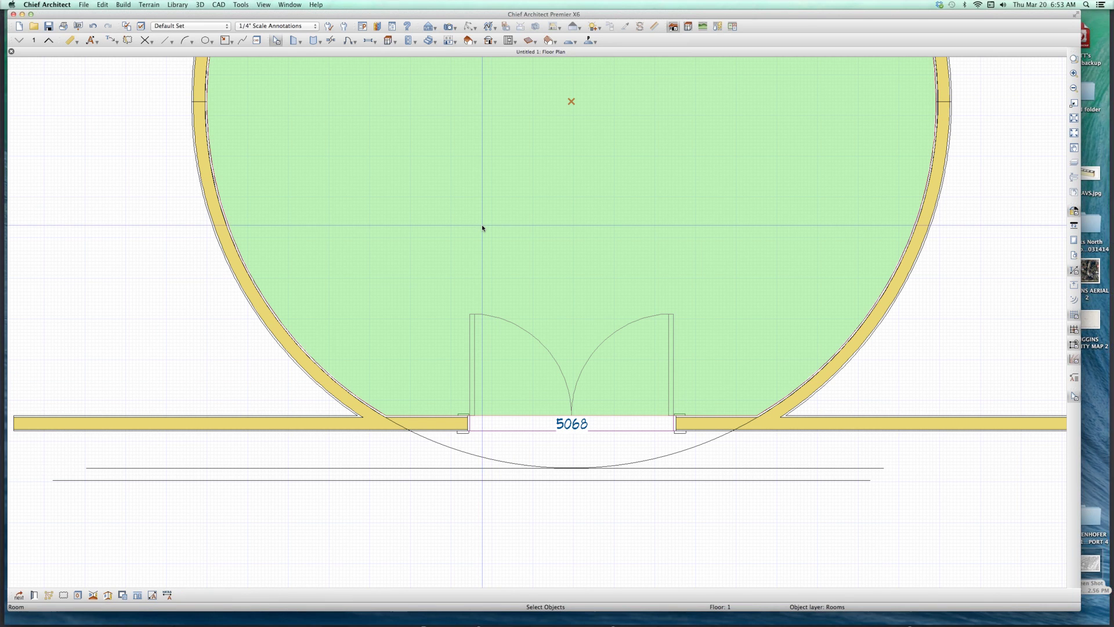
Switch to the forum thread in Safari to reread instruction 6, and check the straight wall's edit tools for Connect Walls
{"action": "key", "text": "ctrl+Up"}
{"action": "left_click", "coordinate": [537, 376]}
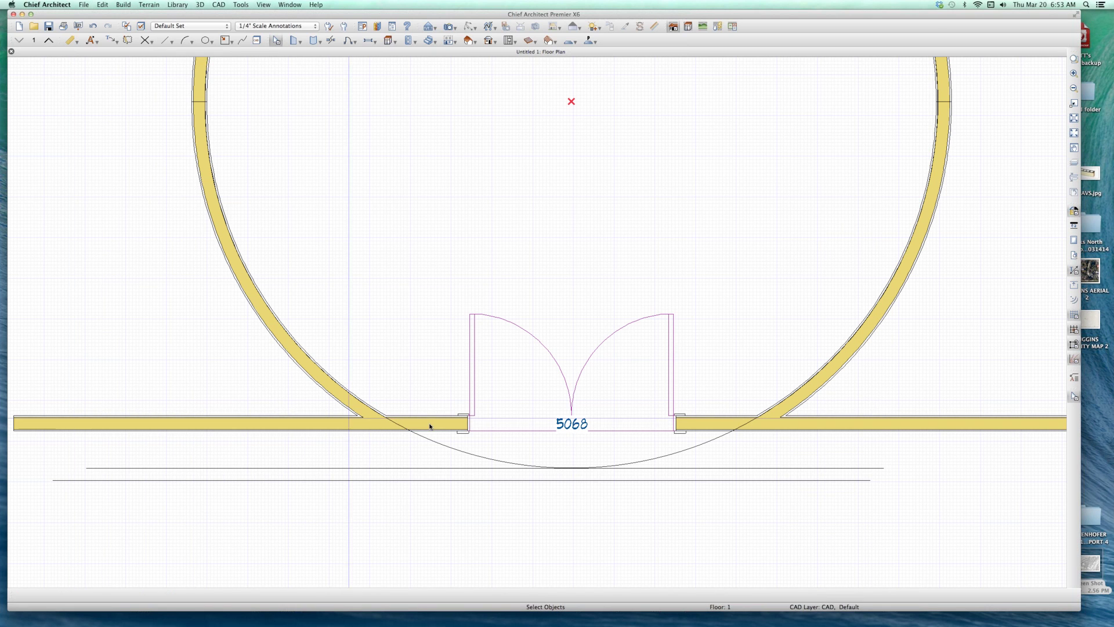
{"action": "left_click", "coordinate": [430, 426]}
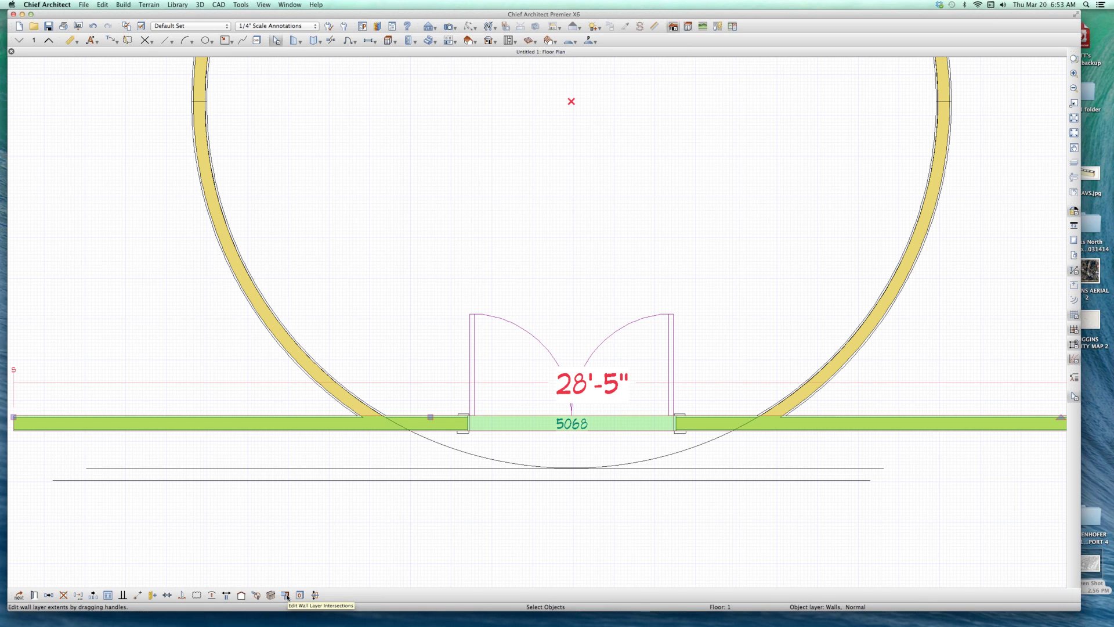
{"action": "left_click", "coordinate": [384, 231]}
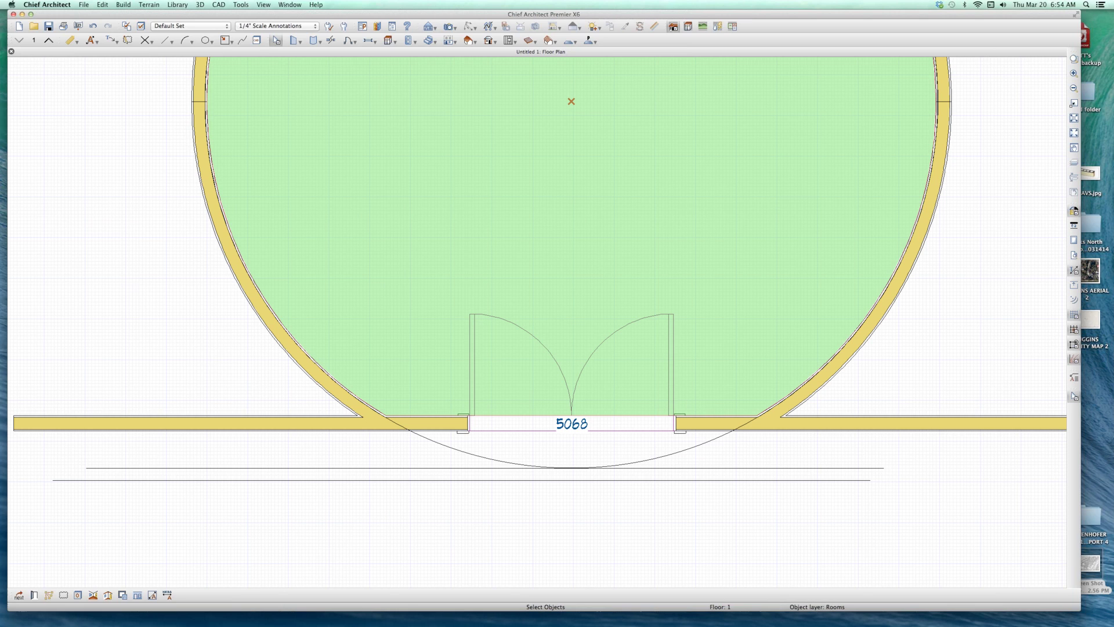
Search the help for "connect wall", locate the matching wall command, and check the edit tools available for the curved wall
{"action": "left_click", "coordinate": [316, 4]}
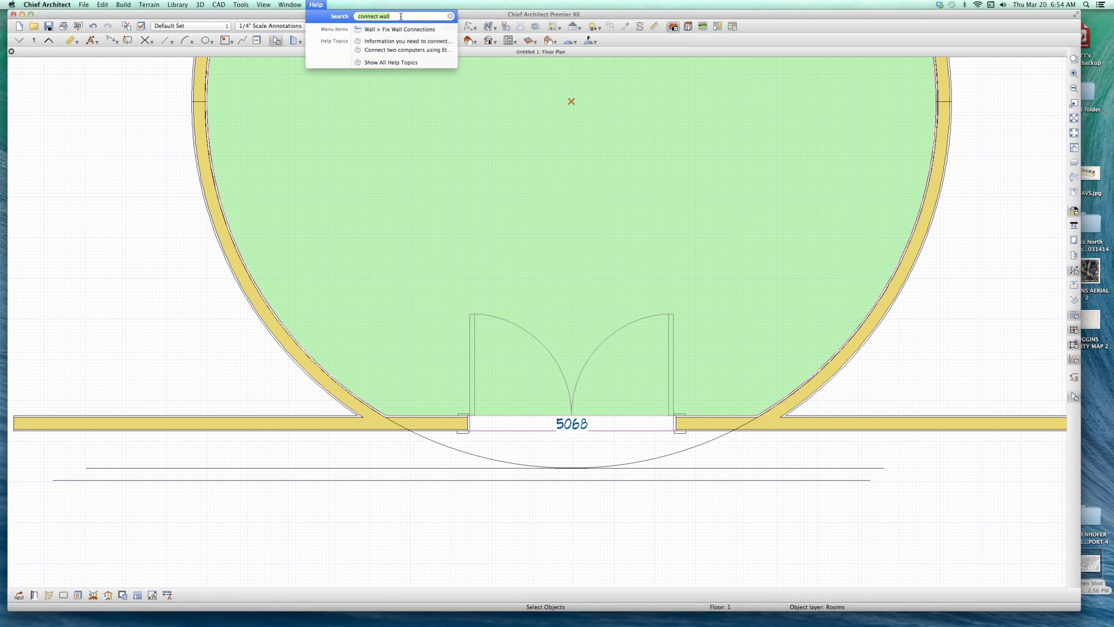
{"action": "mouse_move", "coordinate": [401, 32]}
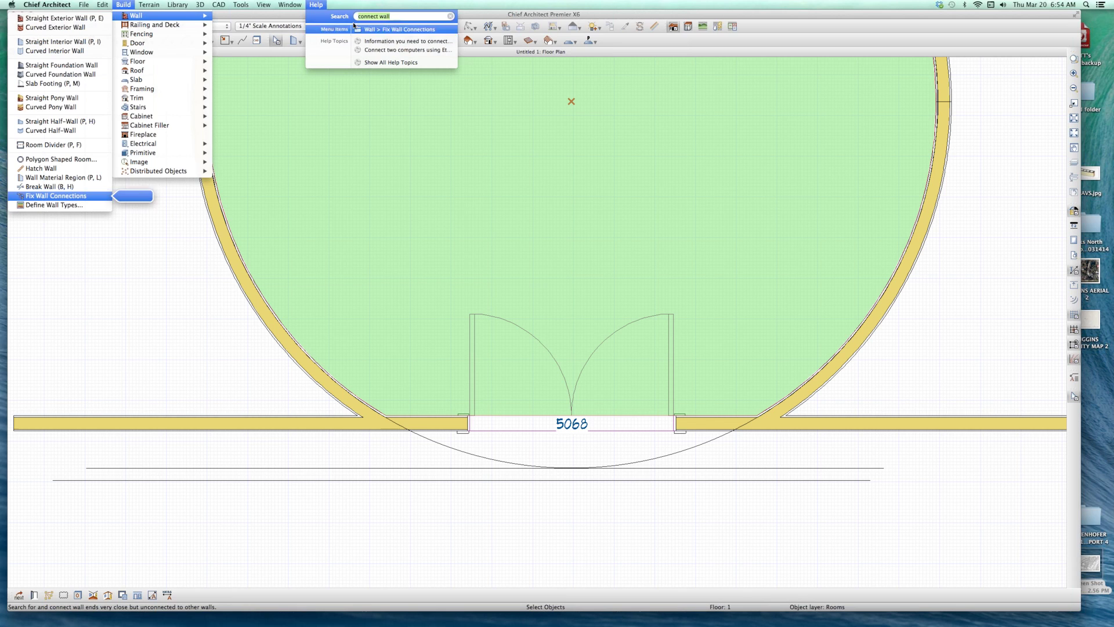
{"action": "left_click", "coordinate": [182, 367]}
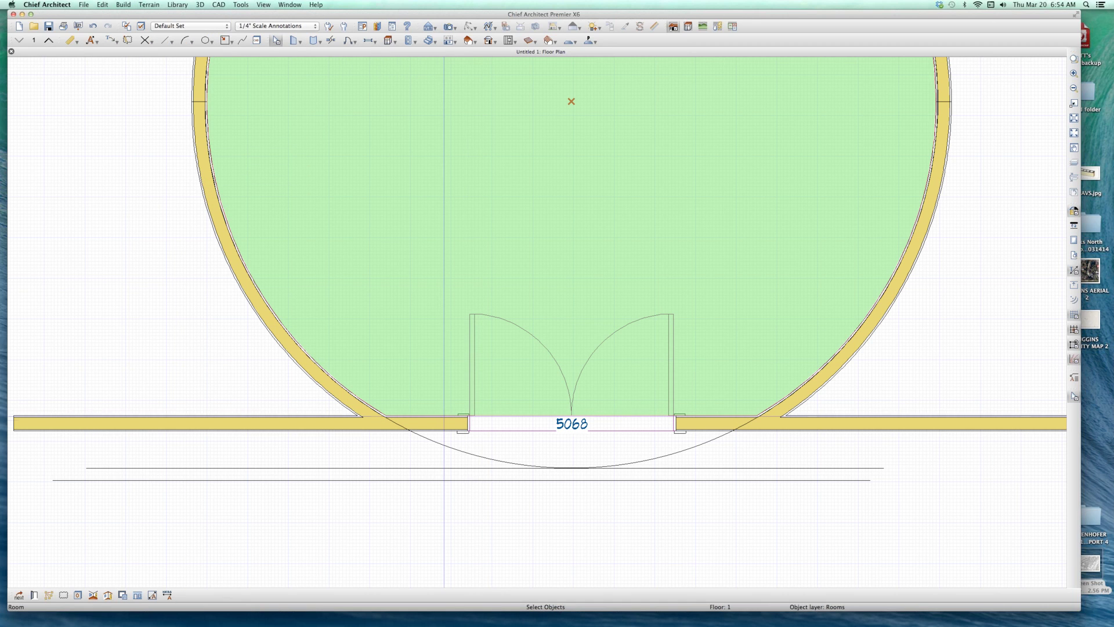
{"action": "left_click", "coordinate": [345, 392]}
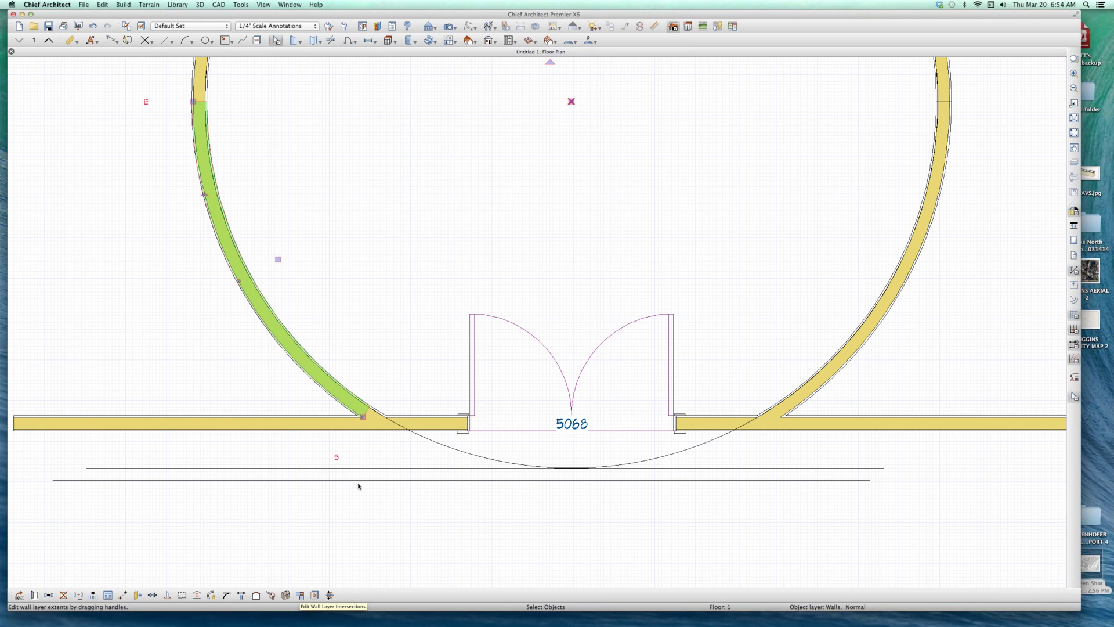
Run Fix Wall Connections with the straight wall containing the door selected
{"action": "left_click", "coordinate": [427, 421]}
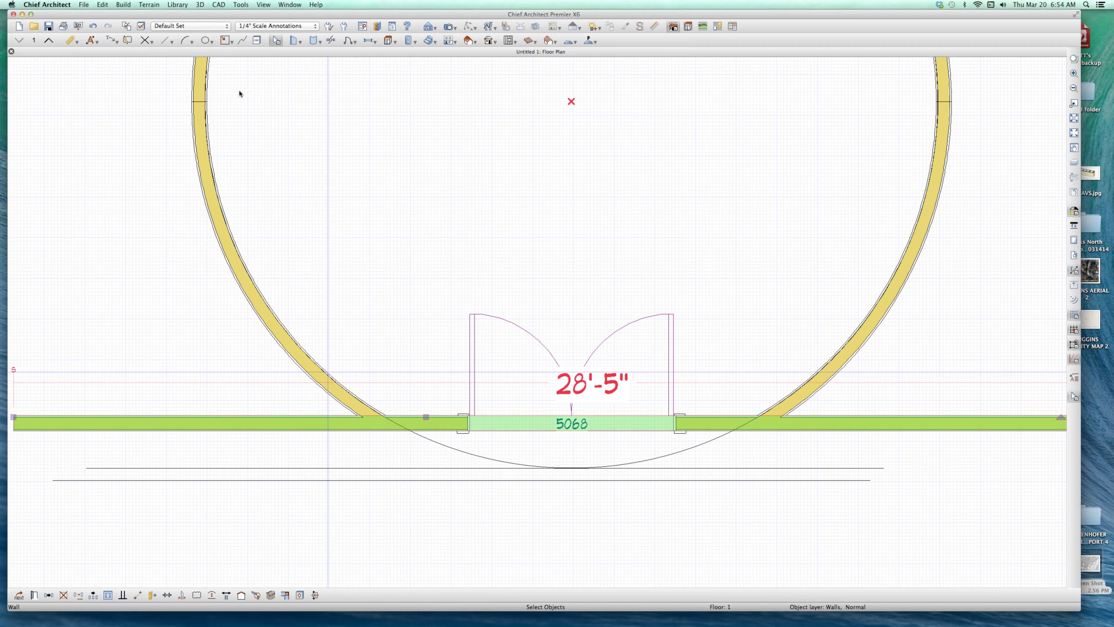
{"action": "left_click", "coordinate": [108, 7]}
{"action": "mouse_move", "coordinate": [123, 5]}
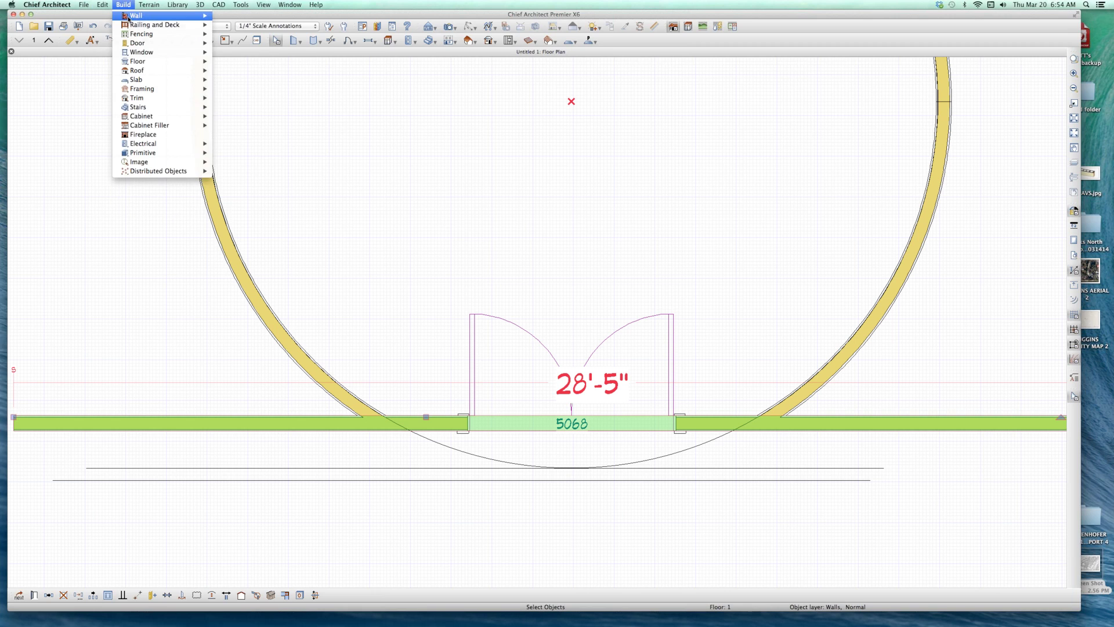
{"action": "mouse_move", "coordinate": [163, 16]}
{"action": "left_click", "coordinate": [261, 196]}
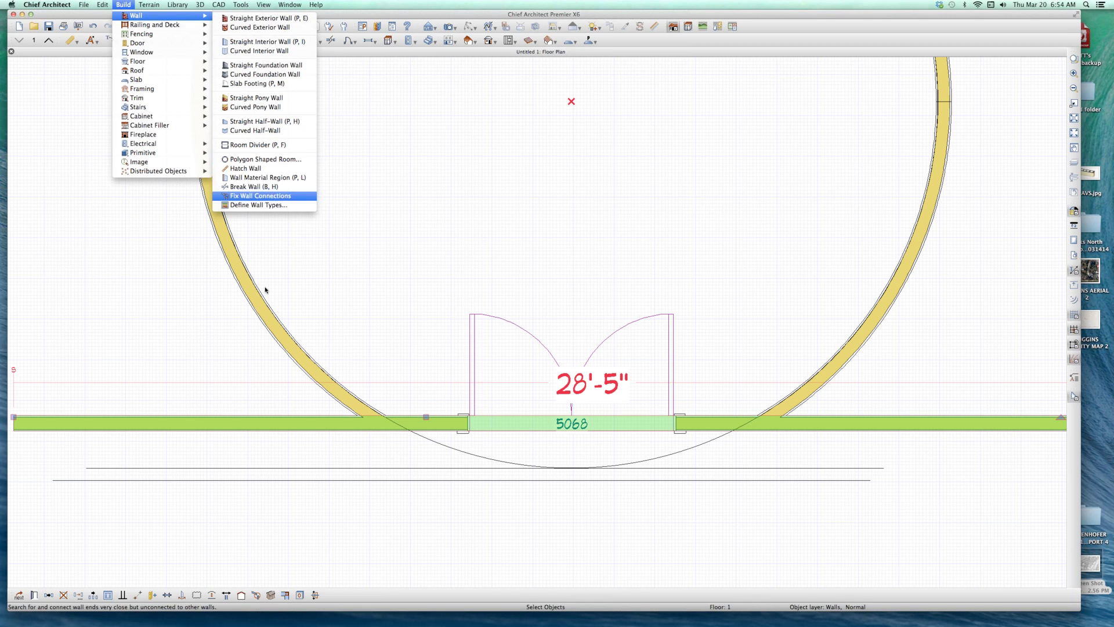
Select the curved wall, the straight wall and the circular room in turn to check how the walls connect
{"action": "left_click", "coordinate": [278, 329]}
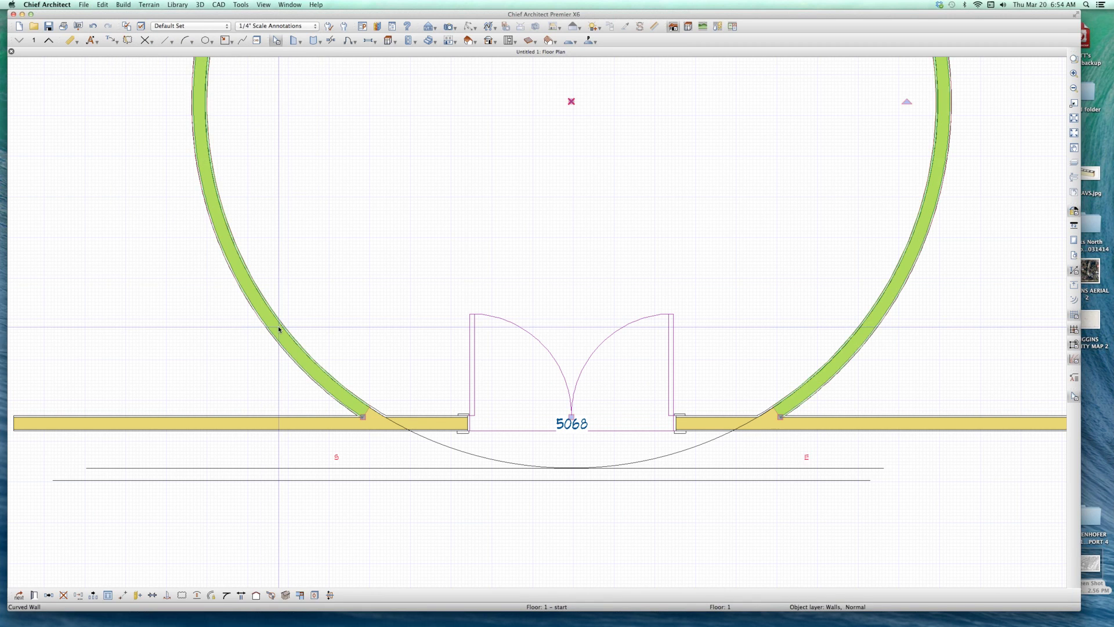
{"action": "left_click", "coordinate": [412, 213]}
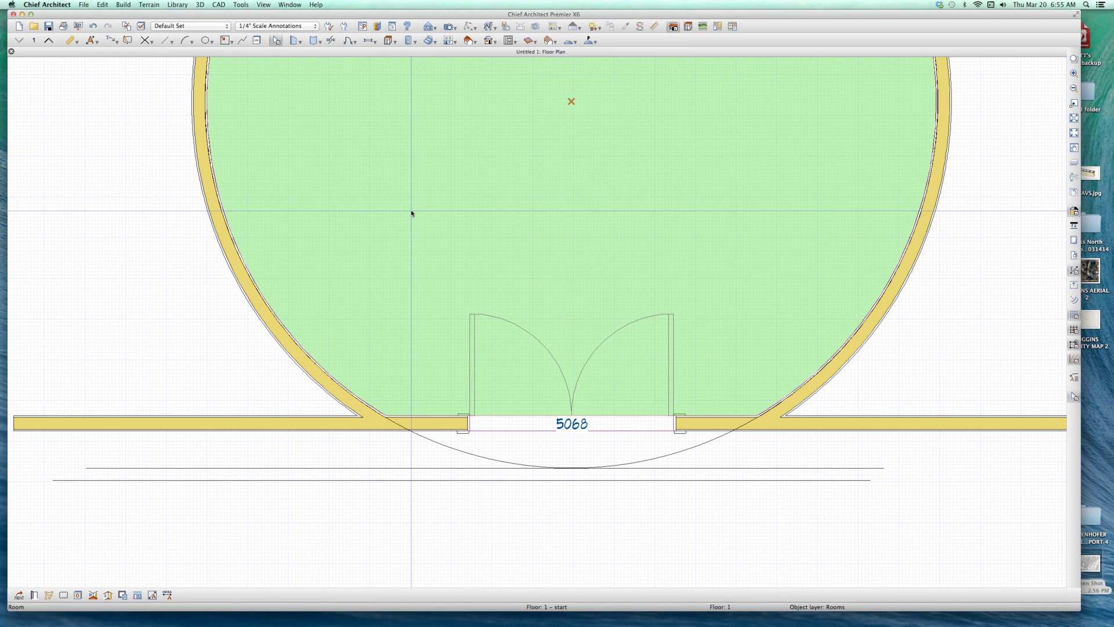
{"action": "left_click", "coordinate": [229, 424]}
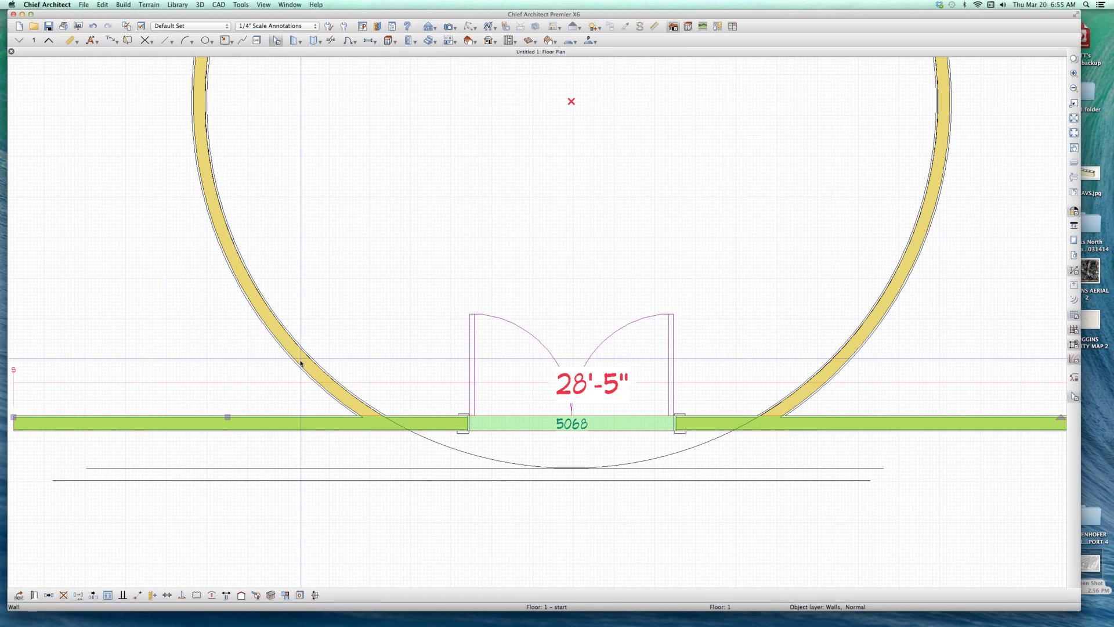
{"action": "left_click", "coordinate": [300, 363]}
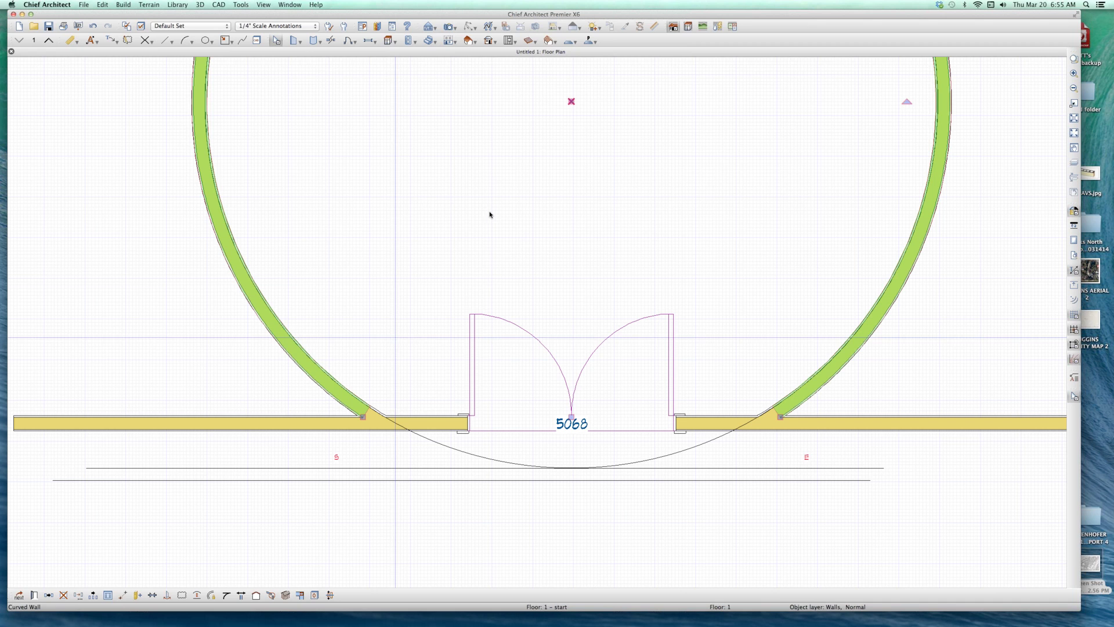
{"action": "left_click", "coordinate": [520, 172]}
Move the straight wall and its door outward until its outer face meets the upper CAD line at the curve's lowest point
{"action": "scroll", "coordinate": [533, 336], "scroll_direction": "up", "scroll_amount": 1}
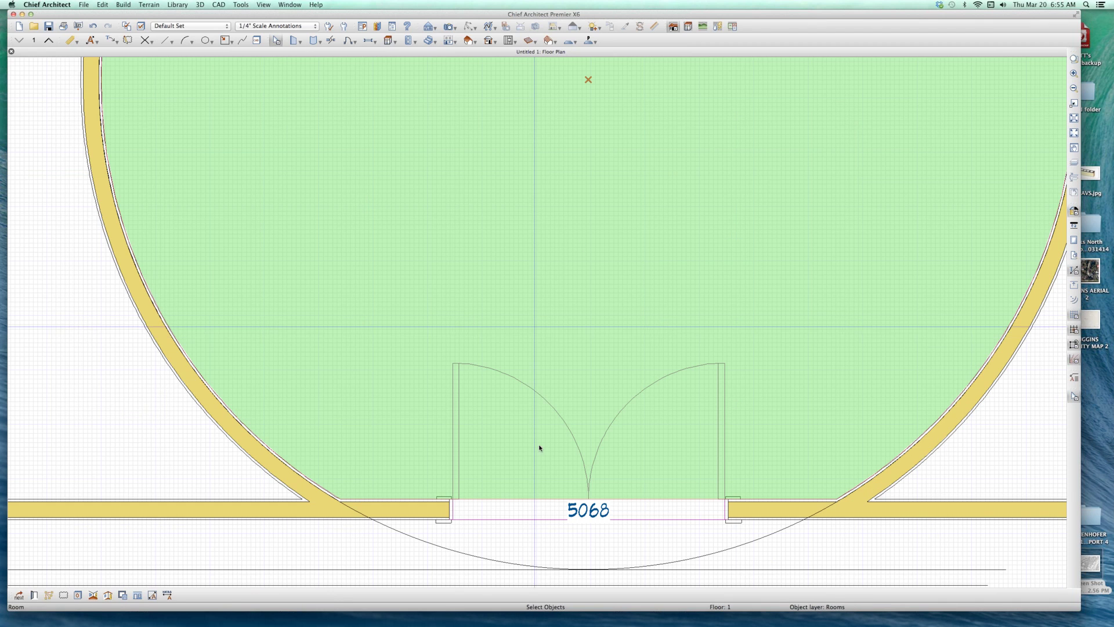
{"action": "scroll", "coordinate": [540, 448], "scroll_direction": "down", "scroll_amount": 3}
{"action": "scroll", "coordinate": [487, 284], "scroll_direction": "up", "scroll_amount": 2}
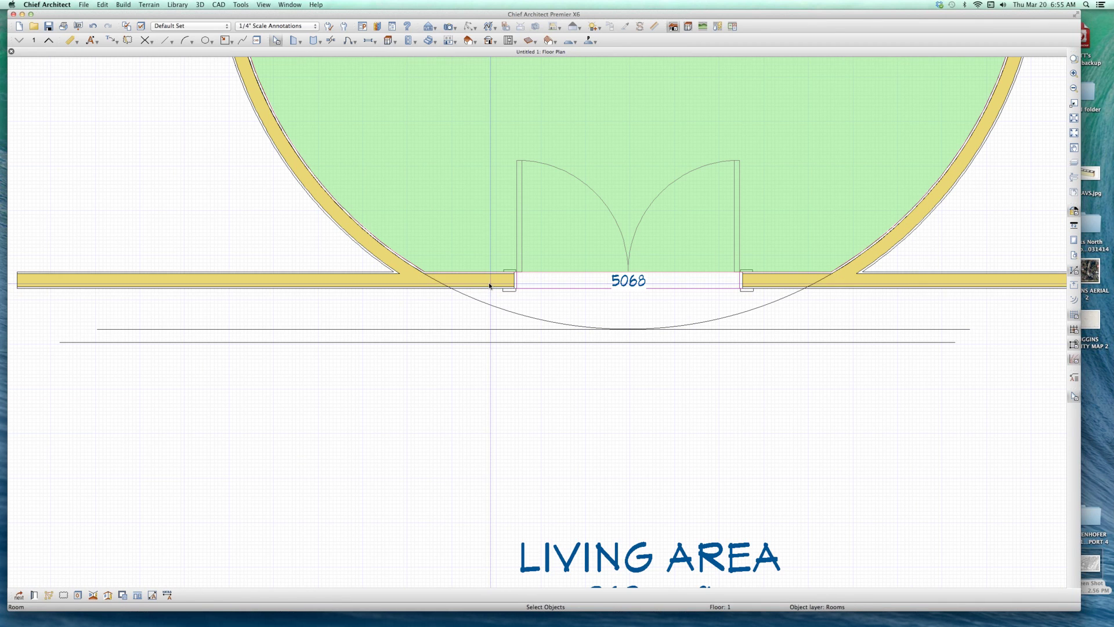
{"action": "left_click", "coordinate": [489, 281]}
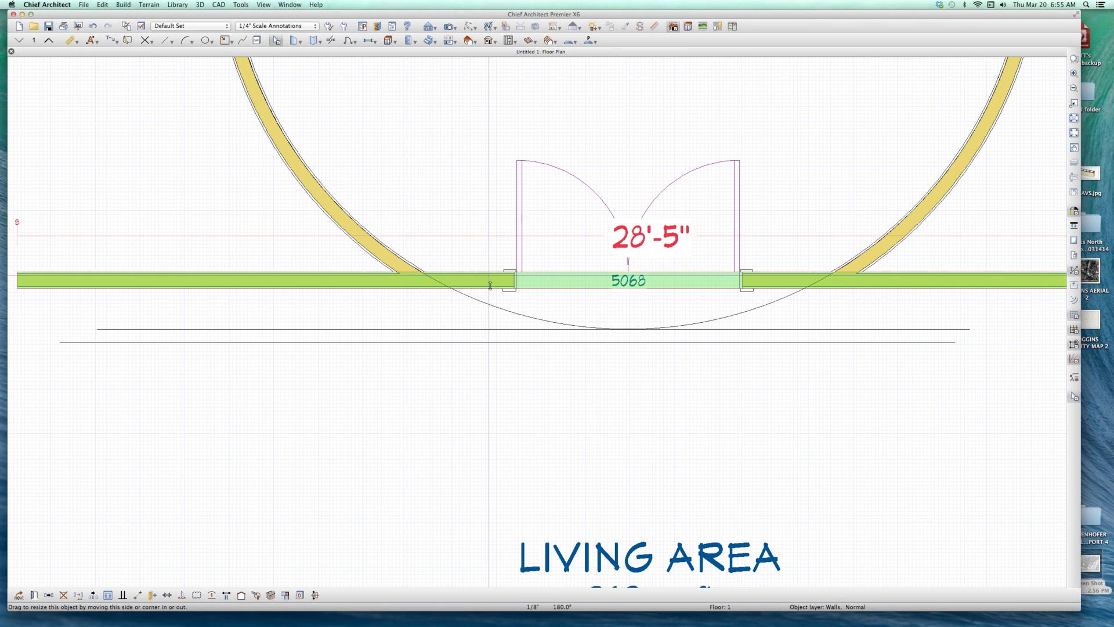
{"action": "left_click_drag", "start_coordinate": [490, 284], "coordinate": [494, 301]}
{"action": "scroll", "coordinate": [490, 305], "scroll_direction": "up", "scroll_amount": 3}
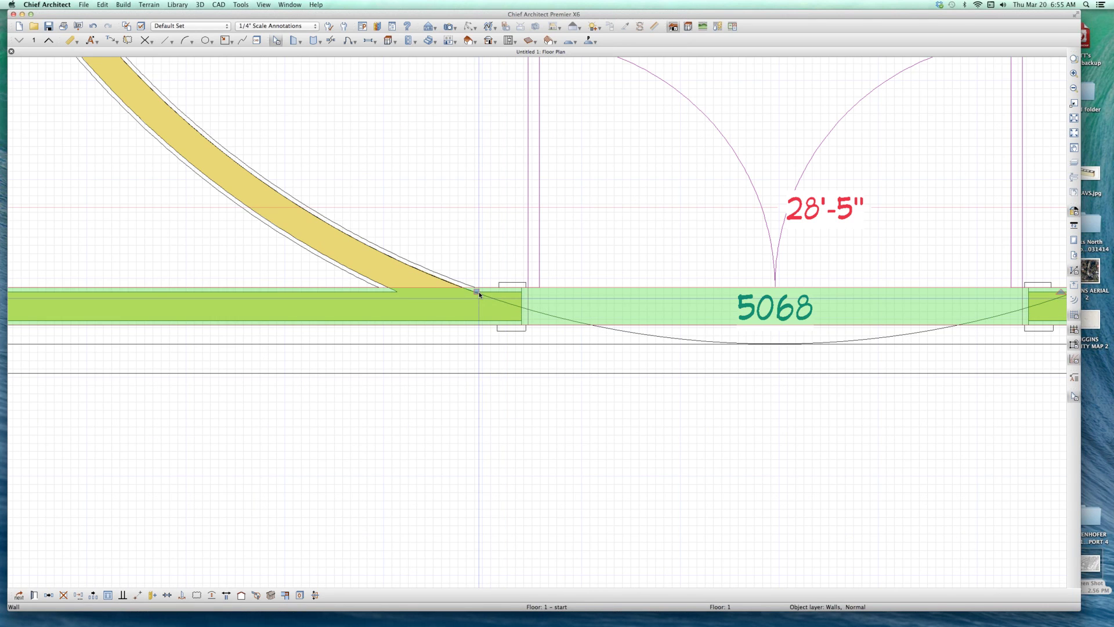
{"action": "left_click_drag", "start_coordinate": [479, 298], "coordinate": [478, 313]}
{"action": "scroll", "coordinate": [452, 340], "scroll_direction": "down", "scroll_amount": 3}
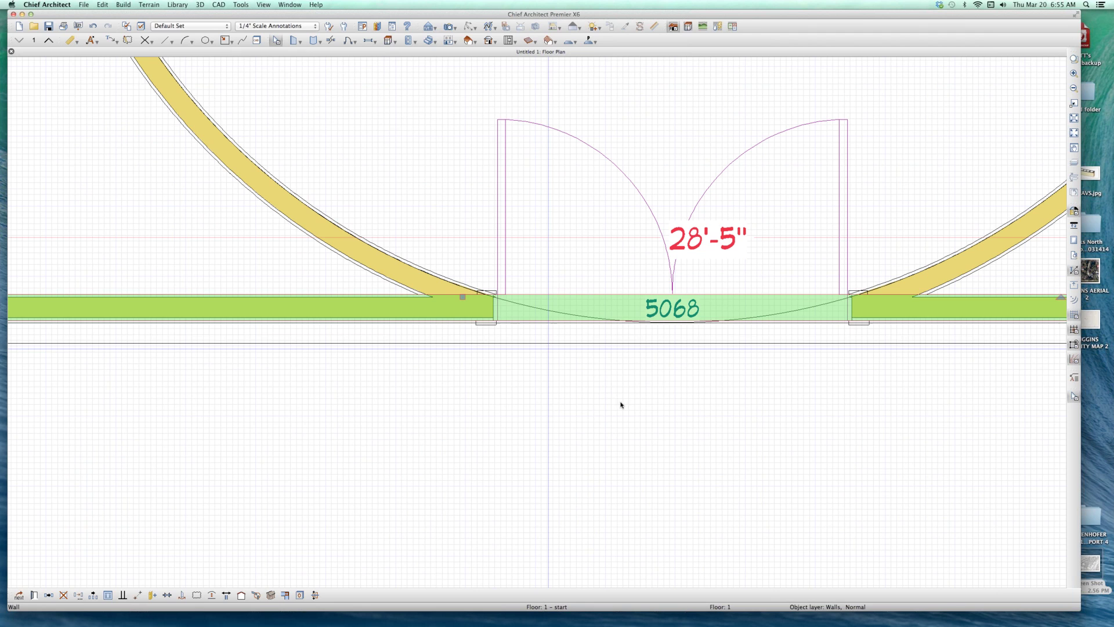
{"action": "left_click", "coordinate": [702, 435]}
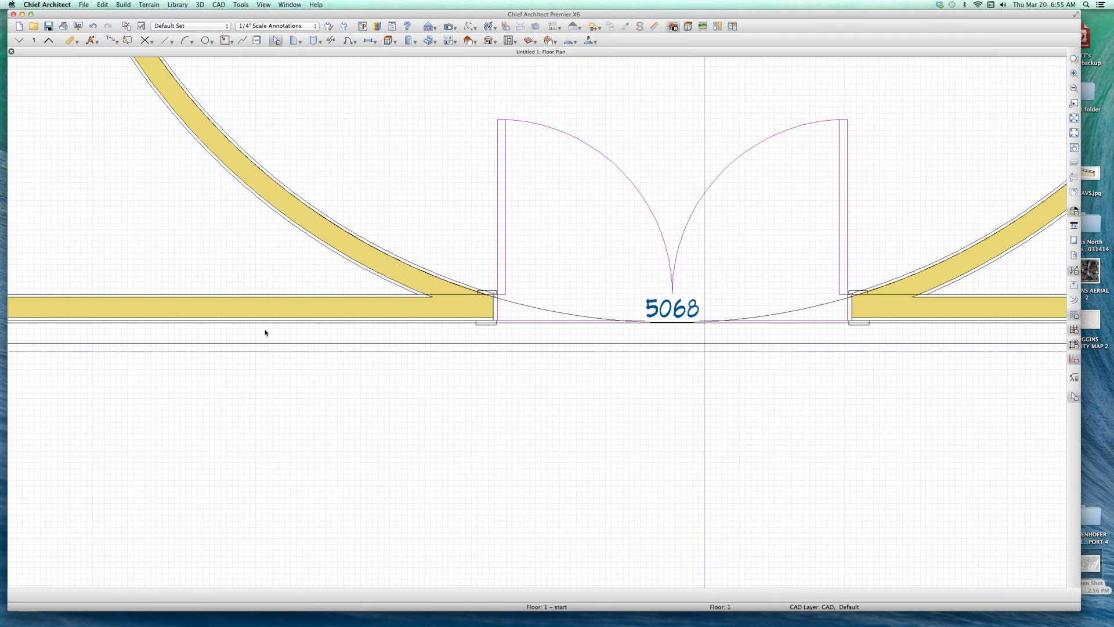
Select the two horizontal CAD lines to compare their positions with the straight wall's outer face
{"action": "left_click", "coordinate": [365, 343]}
{"action": "scroll", "coordinate": [383, 335], "scroll_direction": "up", "scroll_amount": 1}
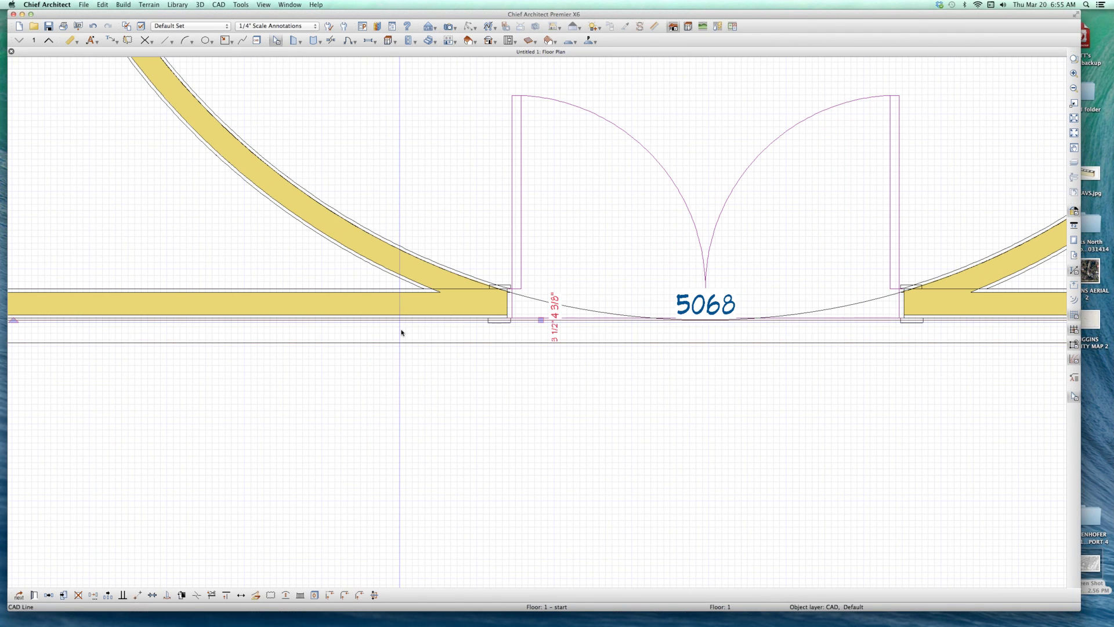
{"action": "left_click", "coordinate": [404, 342]}
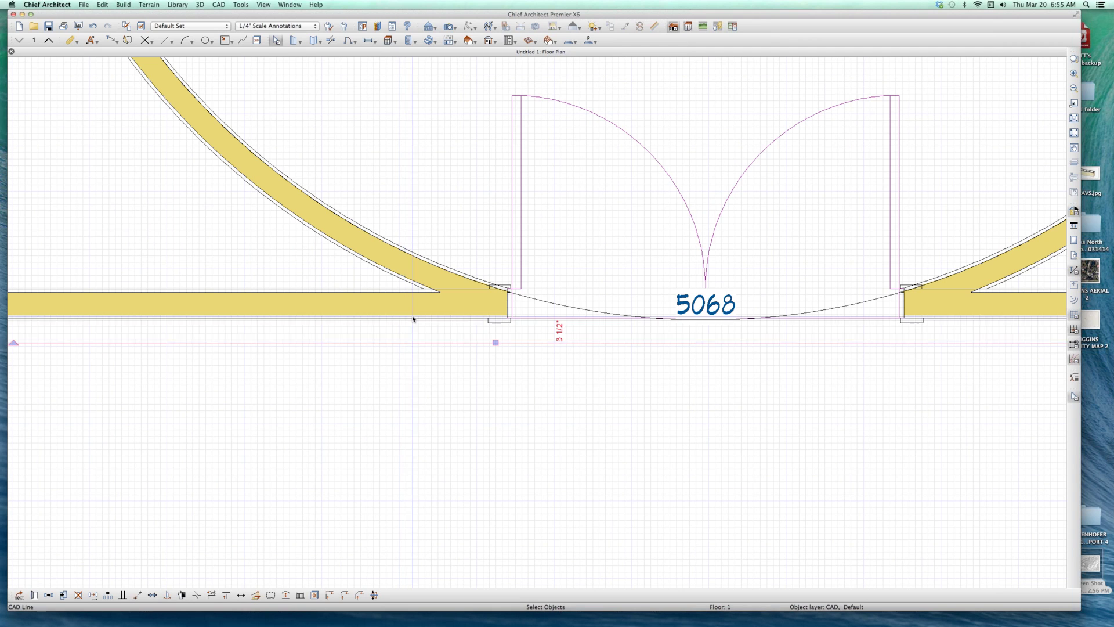
{"action": "scroll", "coordinate": [413, 318], "scroll_direction": "down", "scroll_amount": 3}
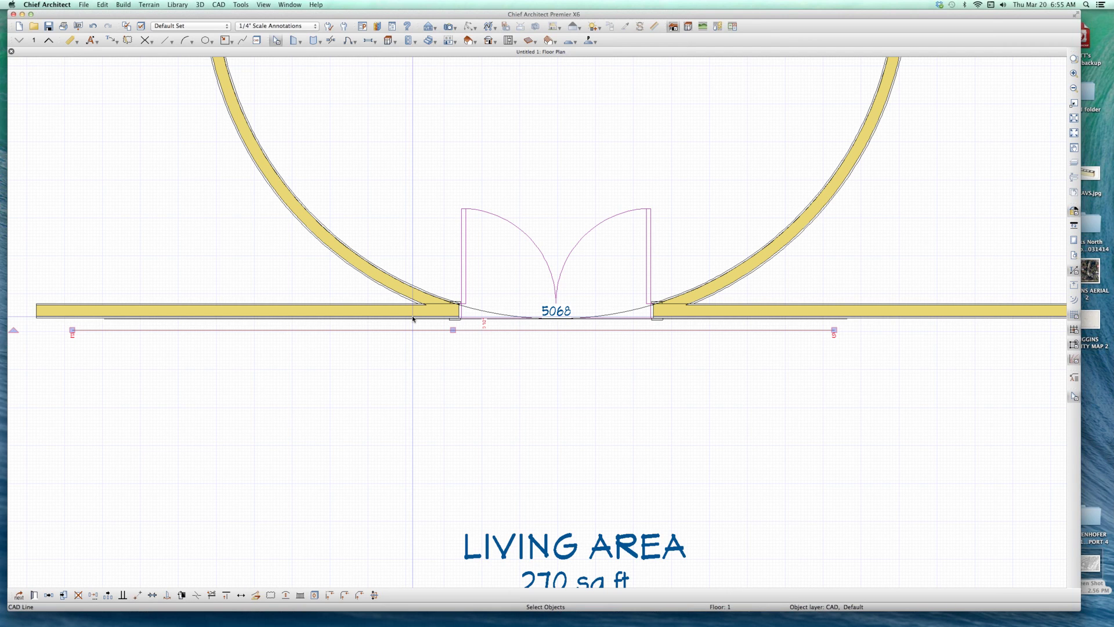
Try moving the straight wall farther outward so its outer face reaches the lower CAD line, and undo the move
{"action": "left_click", "coordinate": [370, 310]}
{"action": "left_click_drag", "start_coordinate": [372, 309], "coordinate": [378, 350]}
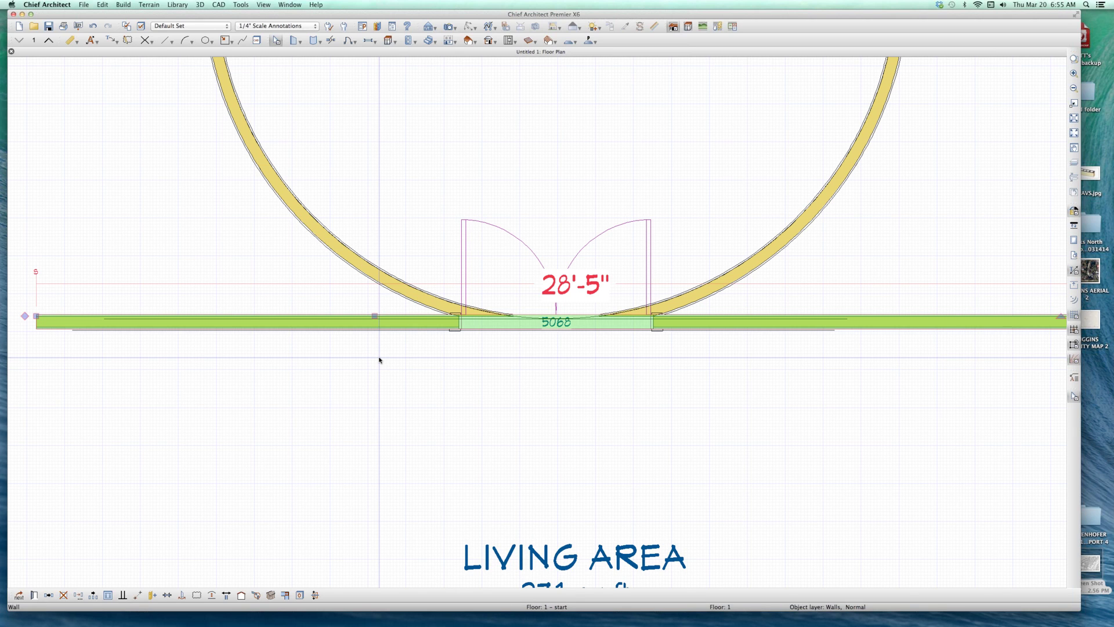
{"action": "key", "text": "super+z"}
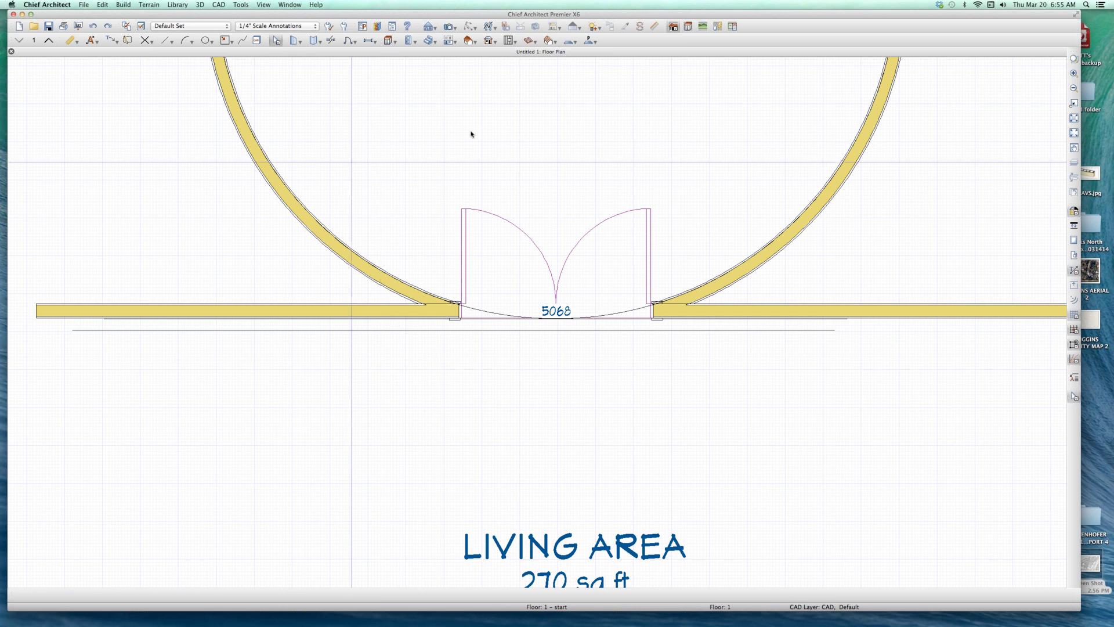
Draw three straight walls from the door wall's ends to enclose the circular room in a rectangle about 19'-4" deep
{"action": "left_click", "coordinate": [517, 280]}
{"action": "scroll", "coordinate": [605, 268], "scroll_direction": "down", "scroll_amount": 5}
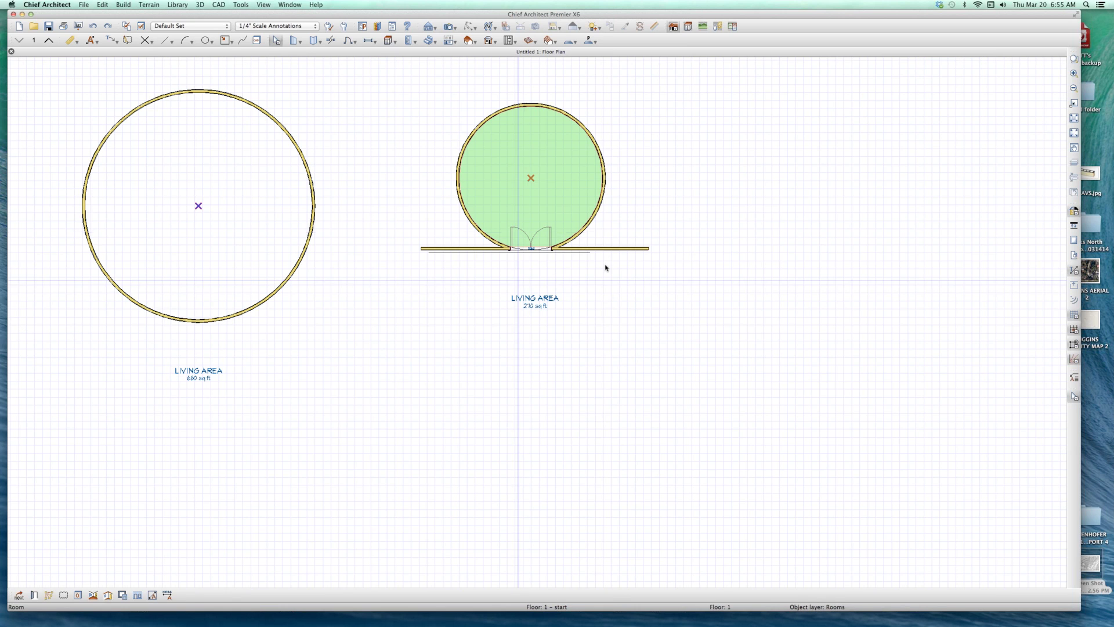
{"action": "left_click", "coordinate": [644, 248]}
{"action": "mouse_move", "coordinate": [660, 248]}
{"action": "left_mouse_down"}
{"action": "mouse_move", "coordinate": [635, 93]}
{"action": "mouse_move", "coordinate": [463, 73]}
{"action": "mouse_move", "coordinate": [416, 85]}
{"action": "mouse_move", "coordinate": [422, 265]}
{"action": "mouse_move", "coordinate": [419, 243]}
{"action": "left_mouse_up"}
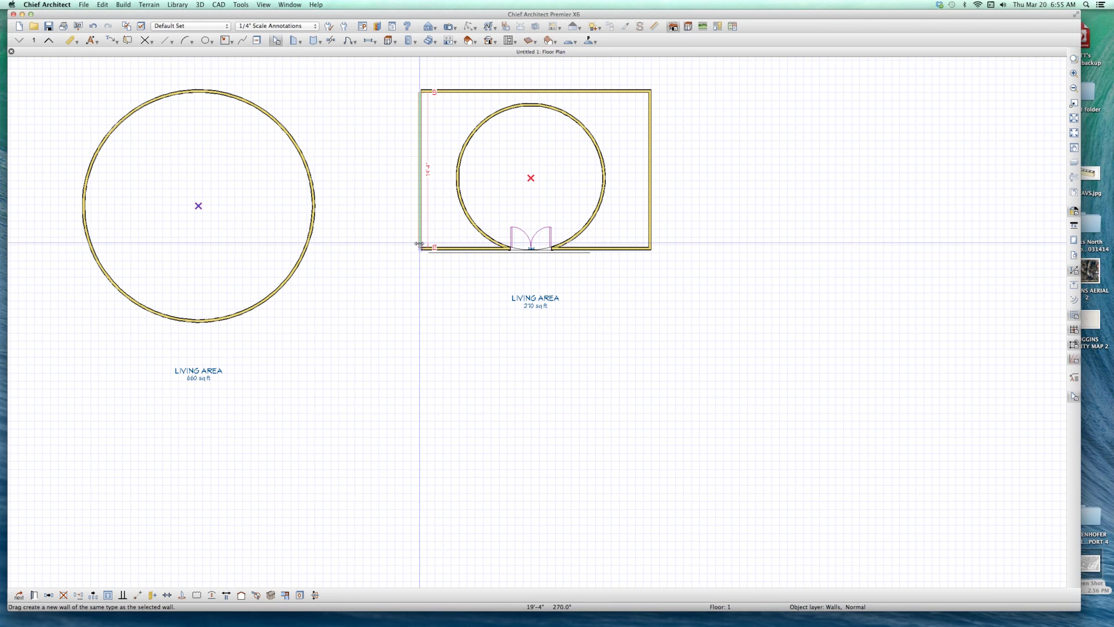
Select the rectangular outer room and the circular inner room to check that each one is enclosed
{"action": "left_click", "coordinate": [441, 120]}
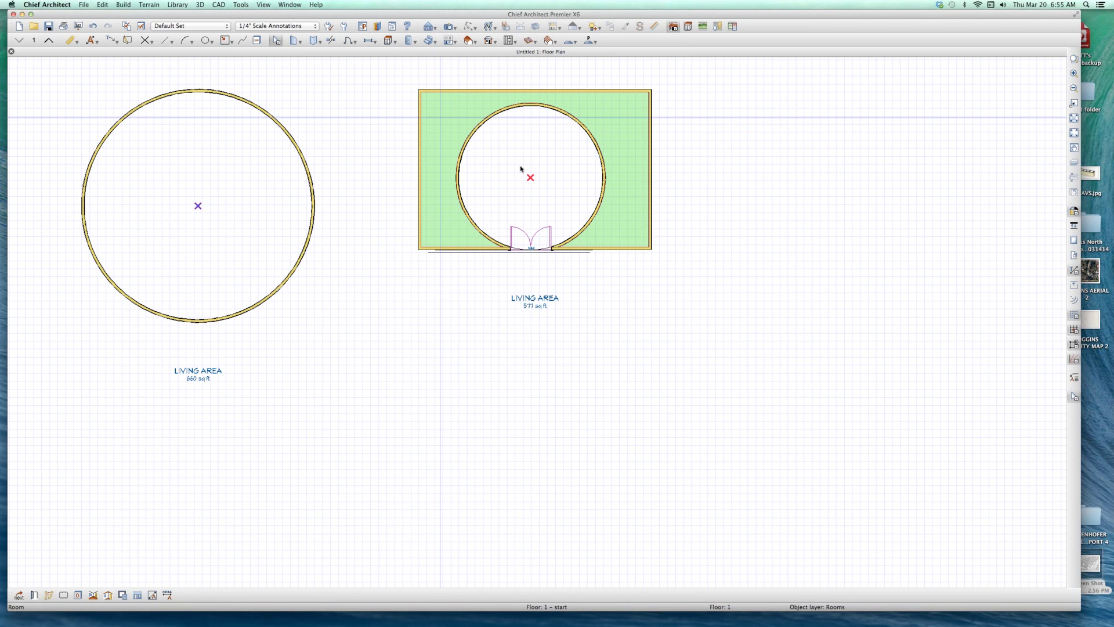
{"action": "left_click", "coordinate": [525, 142]}
{"action": "scroll", "coordinate": [523, 296], "scroll_direction": "down", "scroll_amount": 3}
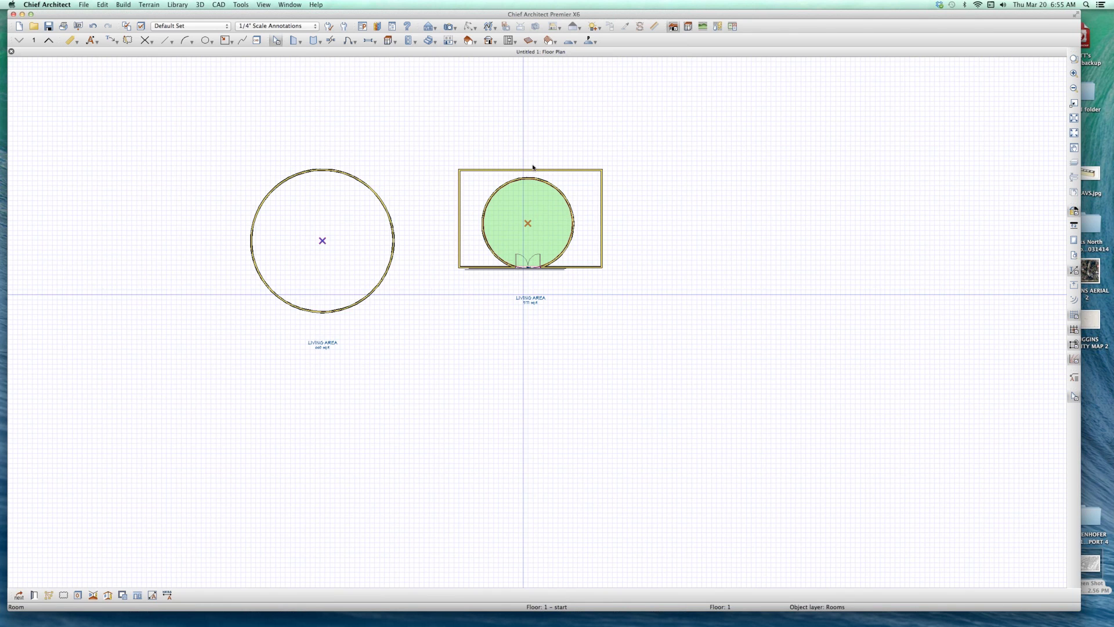
{"action": "scroll", "coordinate": [533, 167], "scroll_direction": "up", "scroll_amount": 4}
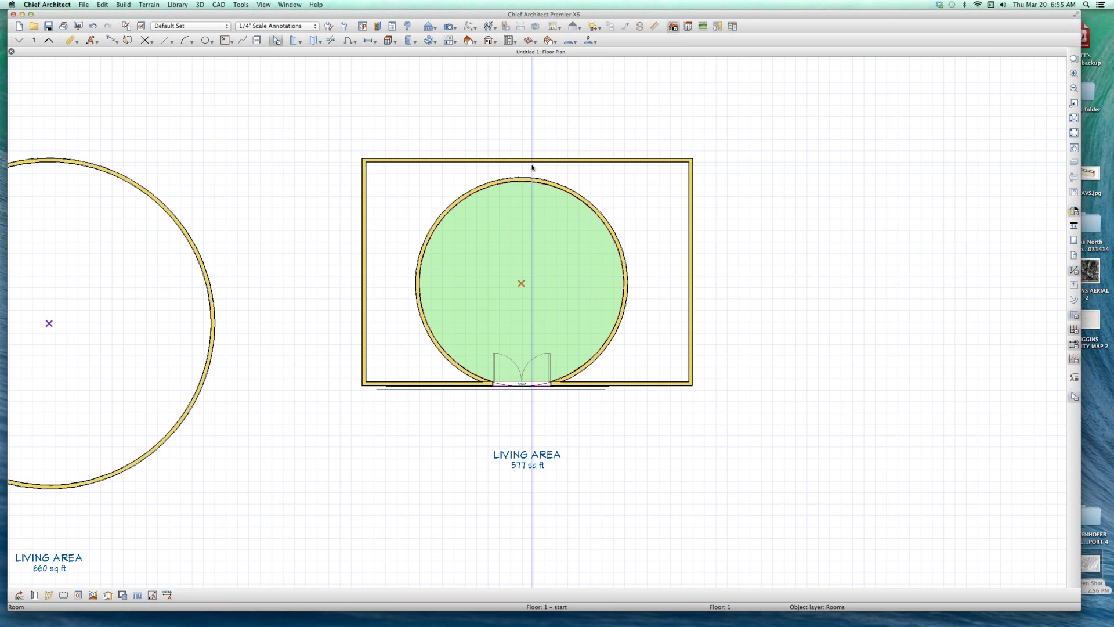
{"action": "left_click", "coordinate": [497, 423]}
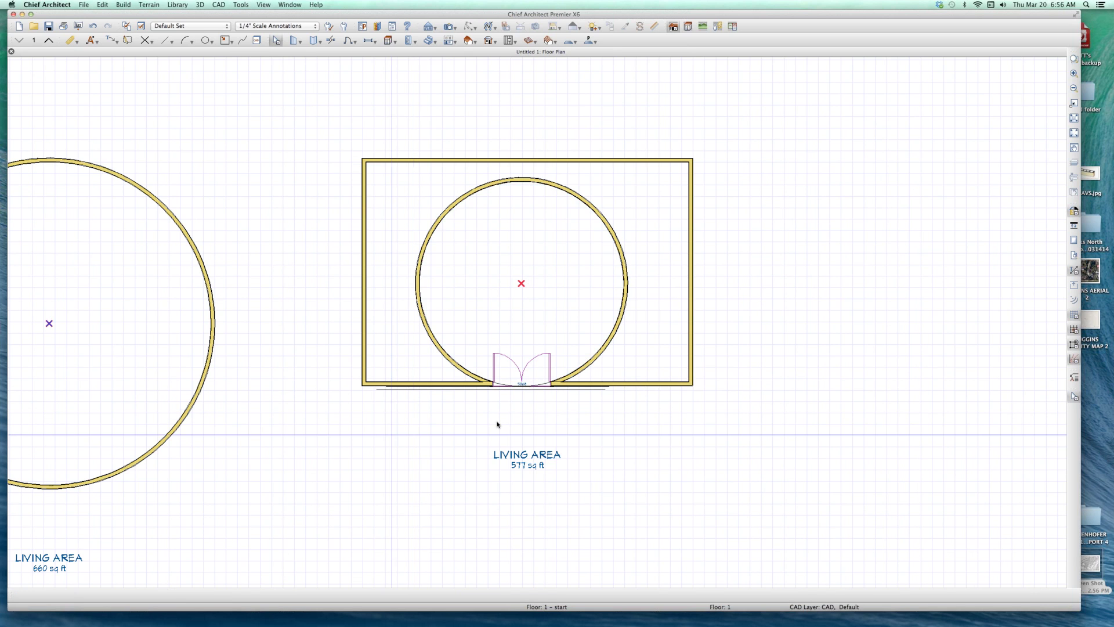
Place a window in the rectangular building's east wall and stretch it to about 12'-11" wide
{"action": "scroll", "coordinate": [497, 424], "scroll_direction": "up", "scroll_amount": 2}
{"action": "scroll", "coordinate": [497, 424], "scroll_direction": "up", "scroll_amount": 1}
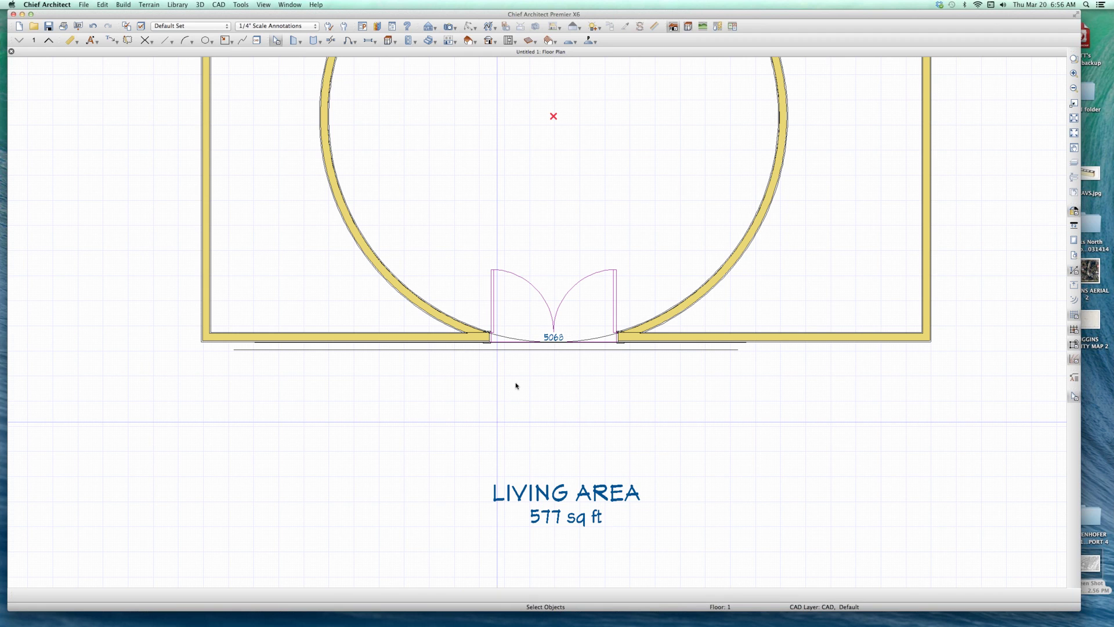
{"action": "scroll", "coordinate": [515, 390], "scroll_direction": "up", "scroll_amount": 2}
{"action": "scroll", "coordinate": [488, 423], "scroll_direction": "down", "scroll_amount": 3}
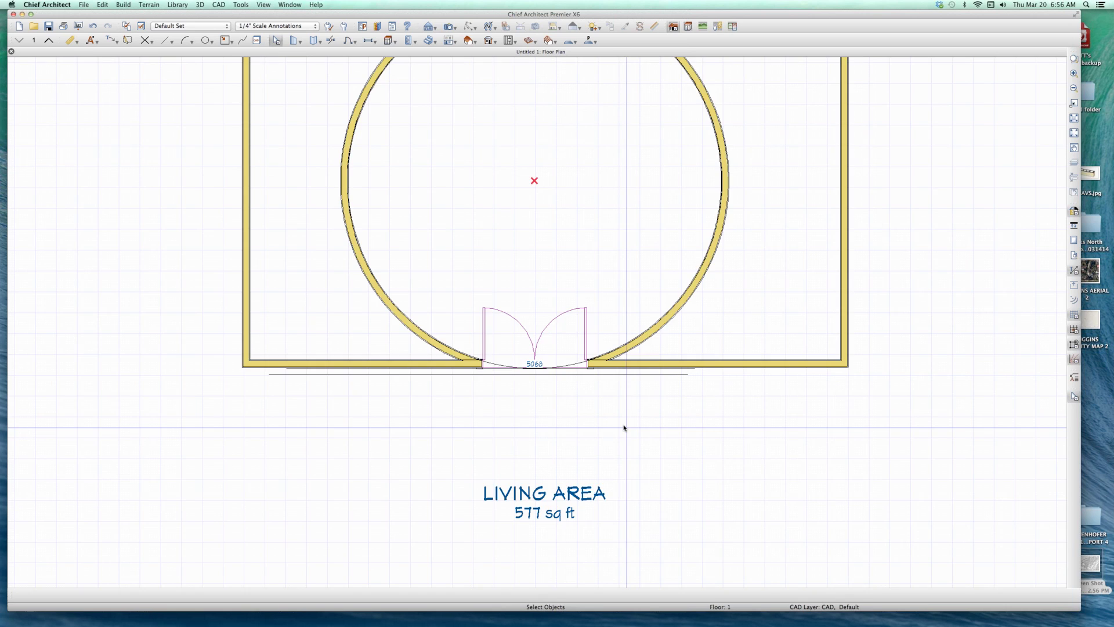
{"action": "scroll", "coordinate": [624, 427], "scroll_direction": "down", "scroll_amount": 2}
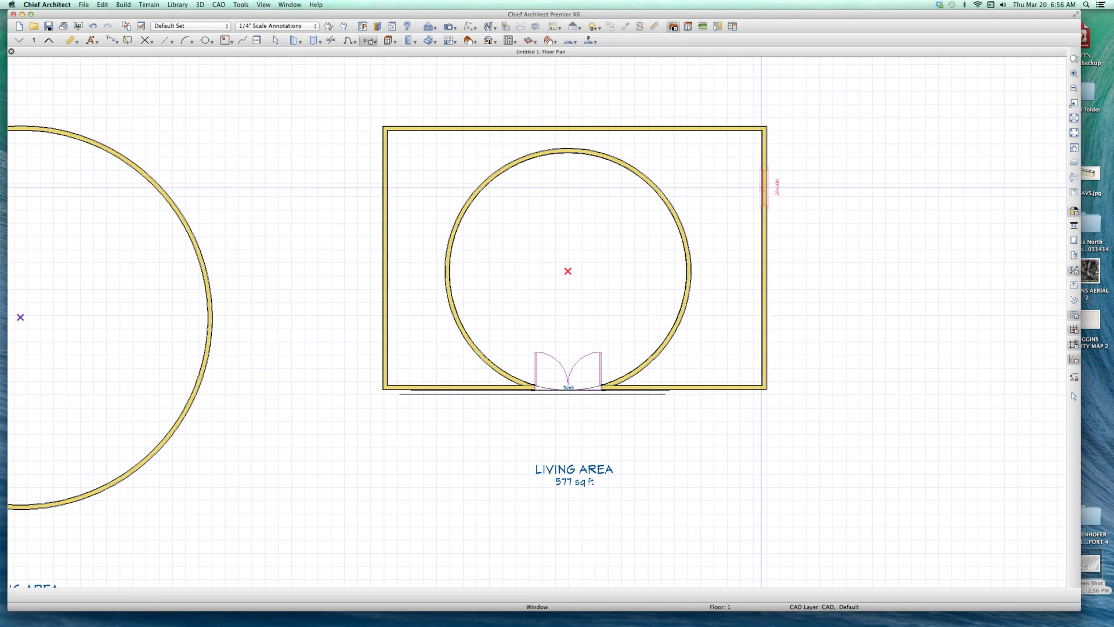
{"action": "left_click", "coordinate": [763, 190]}
{"action": "left_click", "coordinate": [764, 208]}
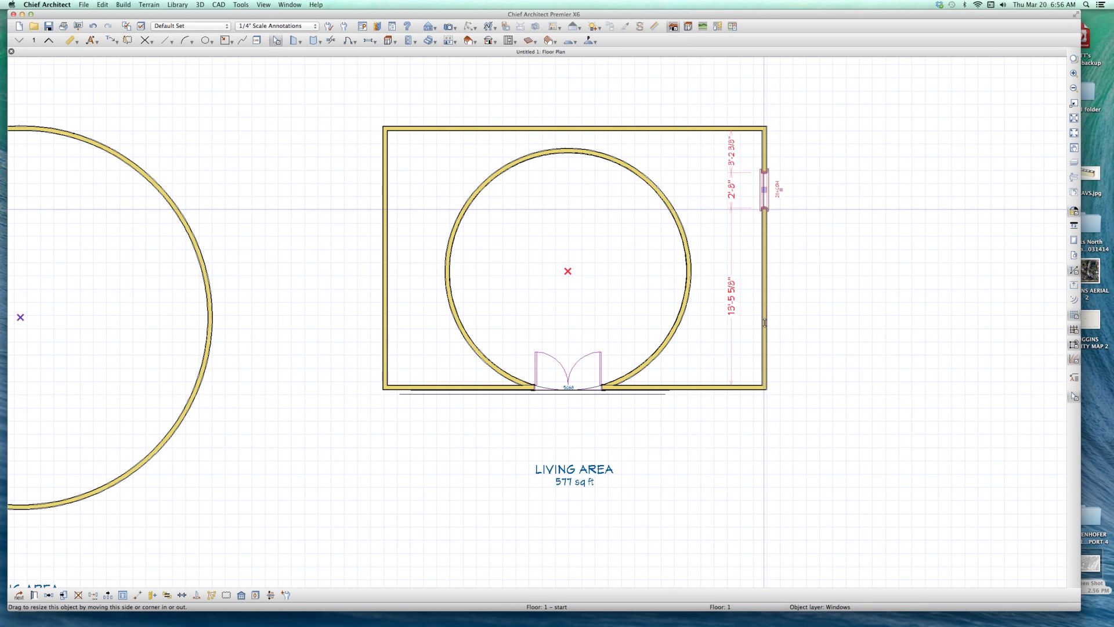
{"action": "left_click_drag", "start_coordinate": [765, 210], "coordinate": [760, 343]}
Make the east wall's window 6' high fixed glass, and copy it onto the opposite side wall
{"action": "key", "text": "super+e"}
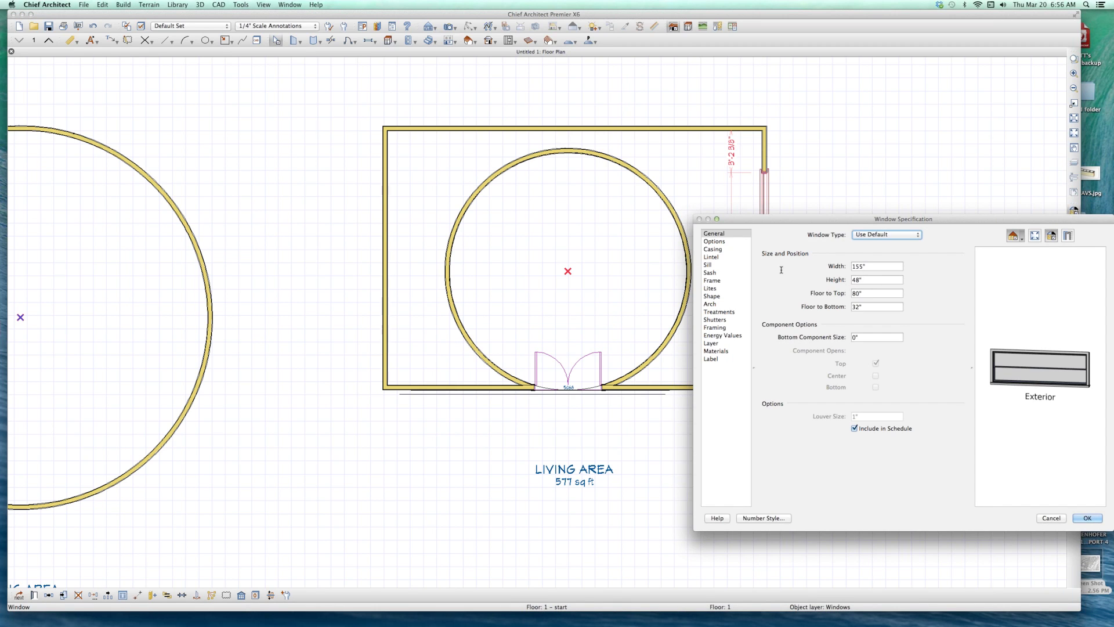
{"action": "key", "text": "Tab"}
{"action": "key", "text": "Tab"}
{"action": "type", "text": "6'"}
{"action": "left_click", "coordinate": [898, 233]}
{"action": "left_click", "coordinate": [879, 249]}
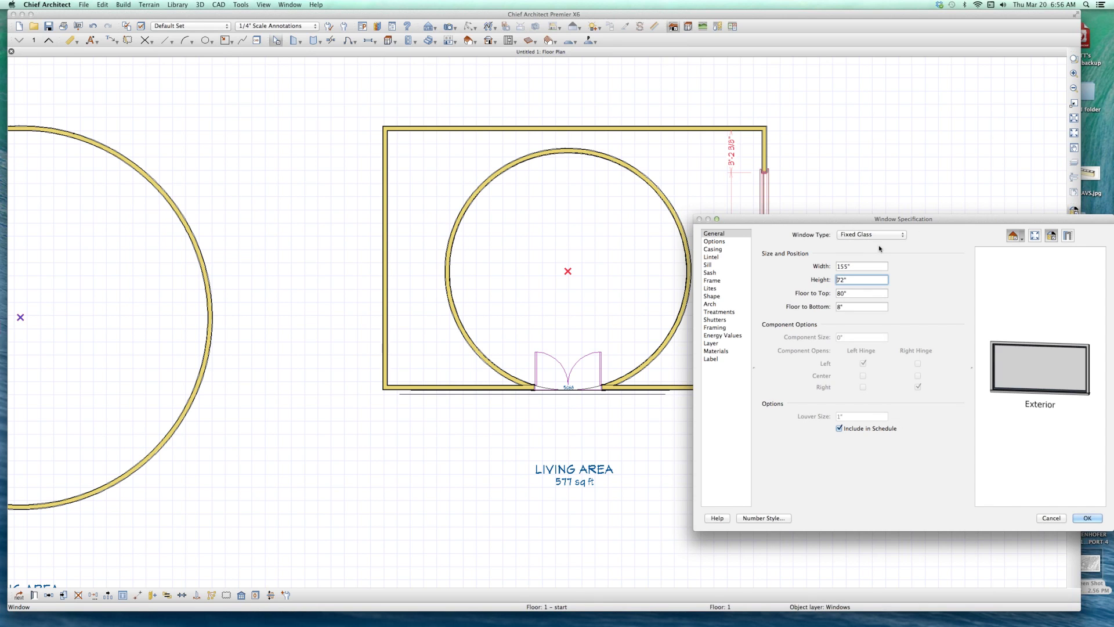
{"action": "key", "text": "Return"}
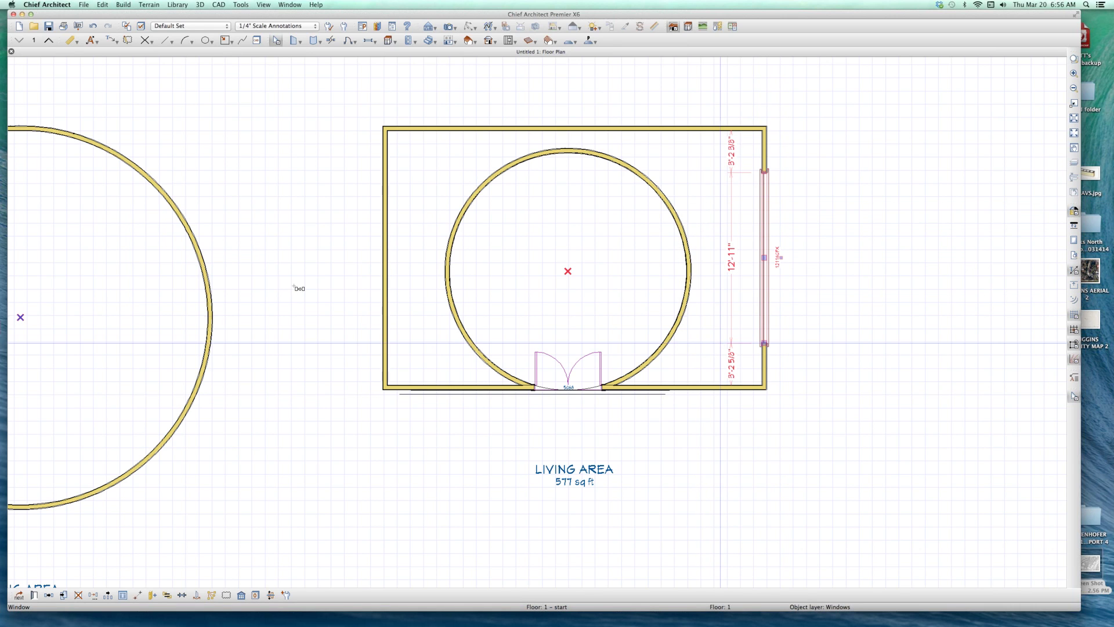
{"action": "left_click", "coordinate": [385, 258]}
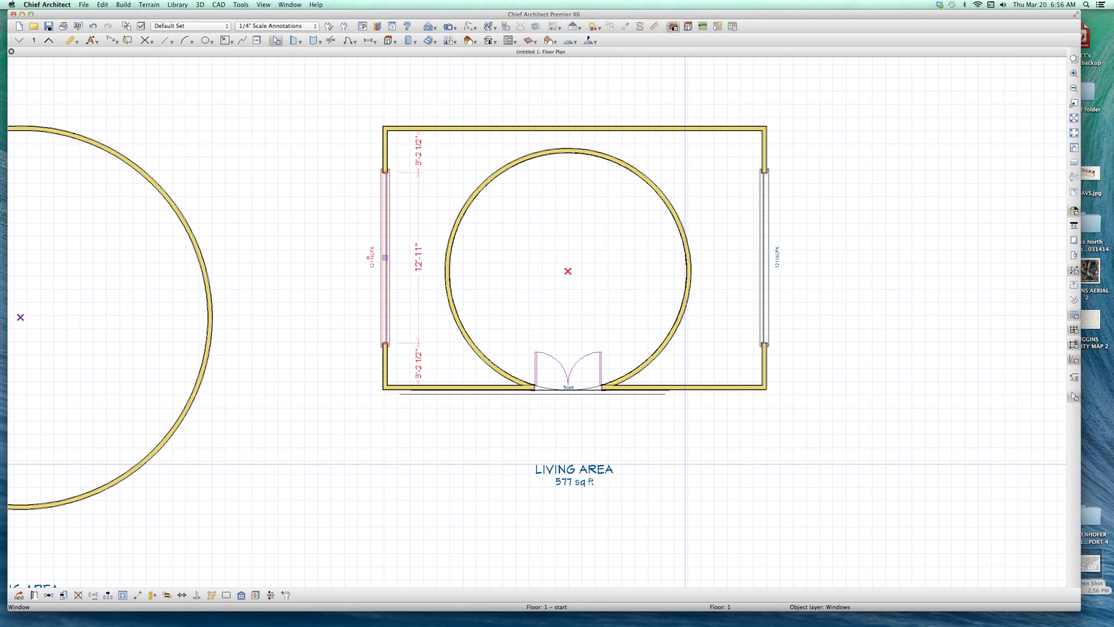
Add a 6' high fixed-glass window about 5'-11" wide to the door wall, east of the double door
{"action": "key", "text": "w"}
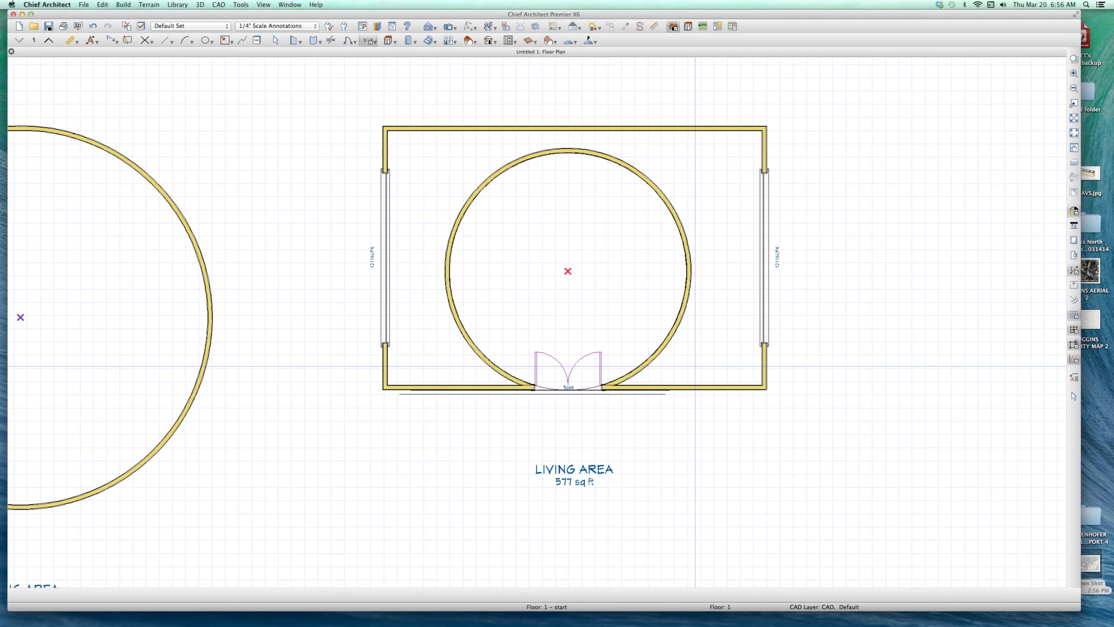
{"action": "left_click", "coordinate": [688, 392]}
{"action": "left_click_drag", "start_coordinate": [697, 387], "coordinate": [741, 387]}
{"action": "key", "text": "super+e"}
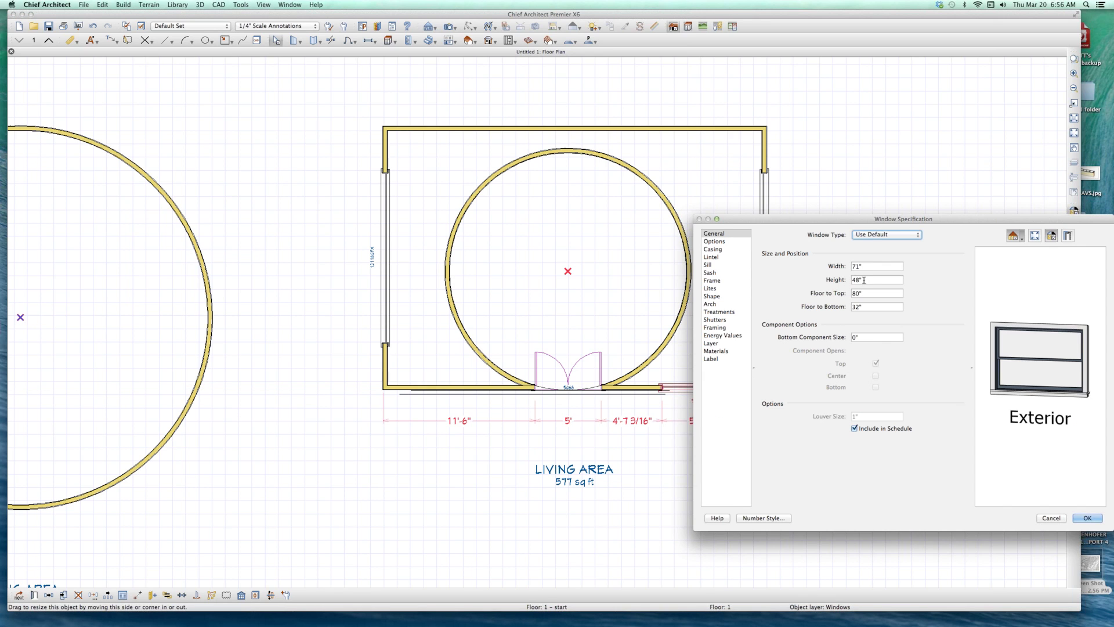
{"action": "left_click", "coordinate": [864, 280]}
{"action": "type", "text": "6'"}
{"action": "left_click", "coordinate": [872, 235]}
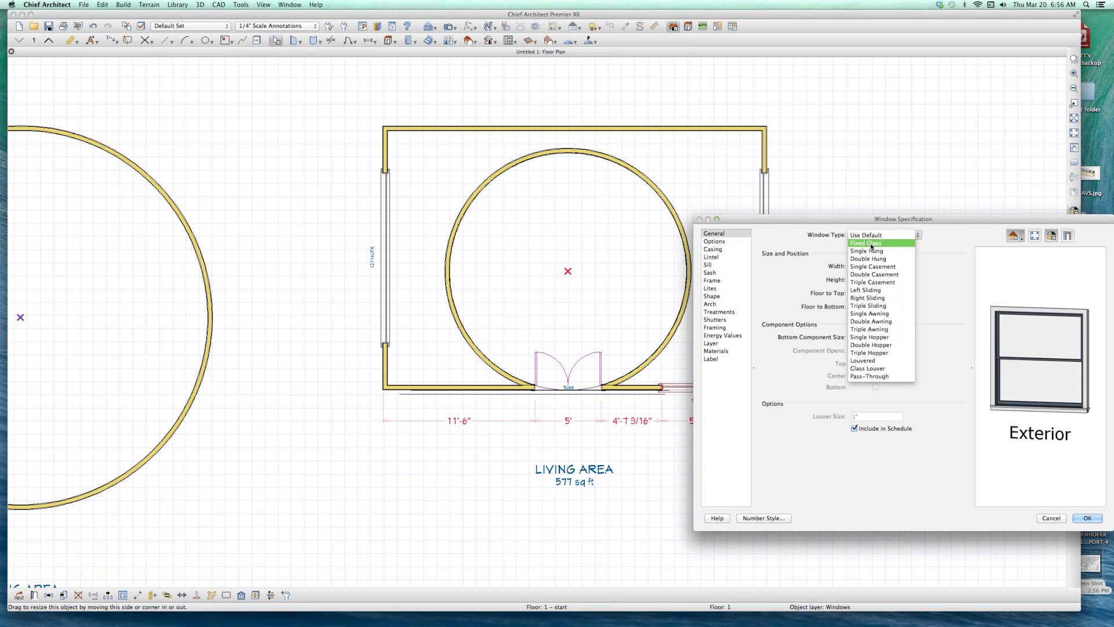
{"action": "left_click", "coordinate": [879, 242]}
{"action": "key", "text": "Return"}
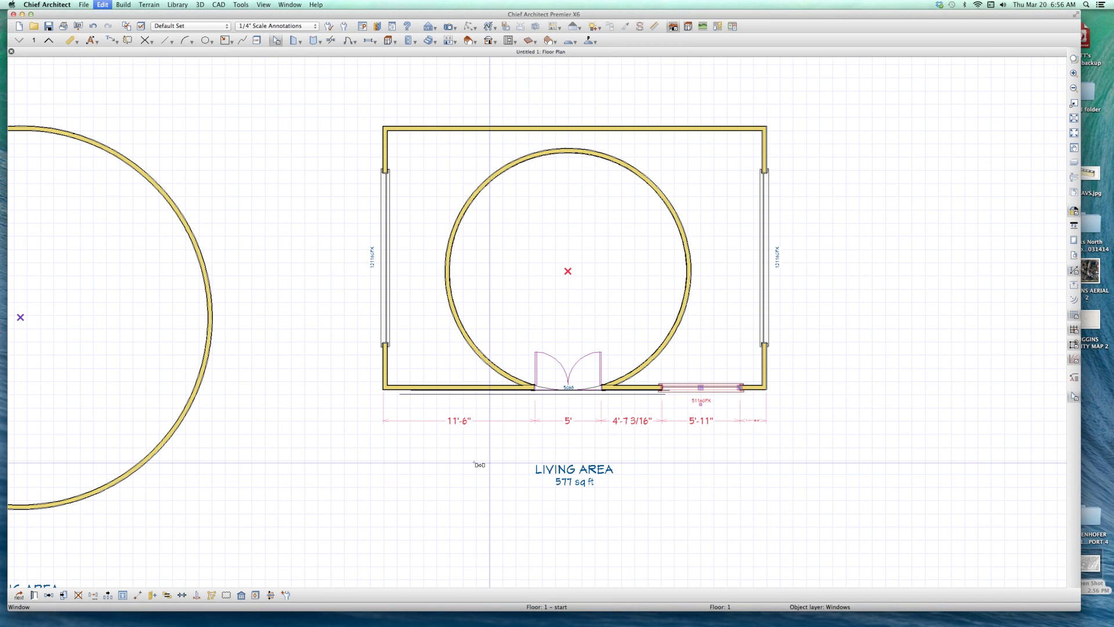
Copy the 5'-11" window to the door wall's west part and to the curved wall on both sides of the double door
{"action": "left_click", "coordinate": [451, 391]}
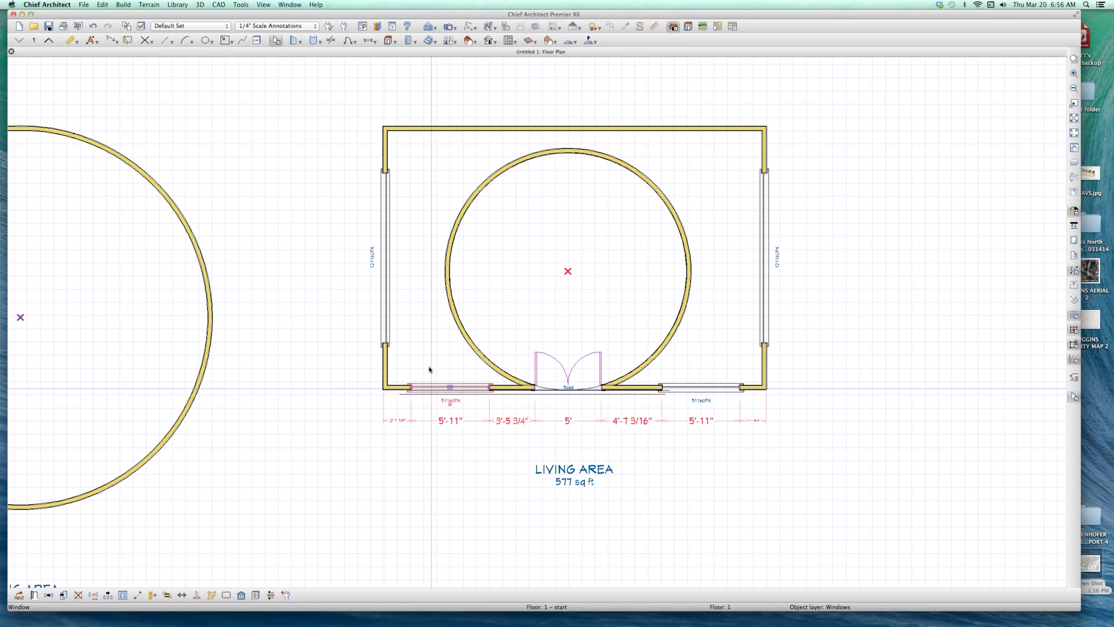
{"action": "key", "text": "super+v"}
{"action": "left_click", "coordinate": [460, 322]}
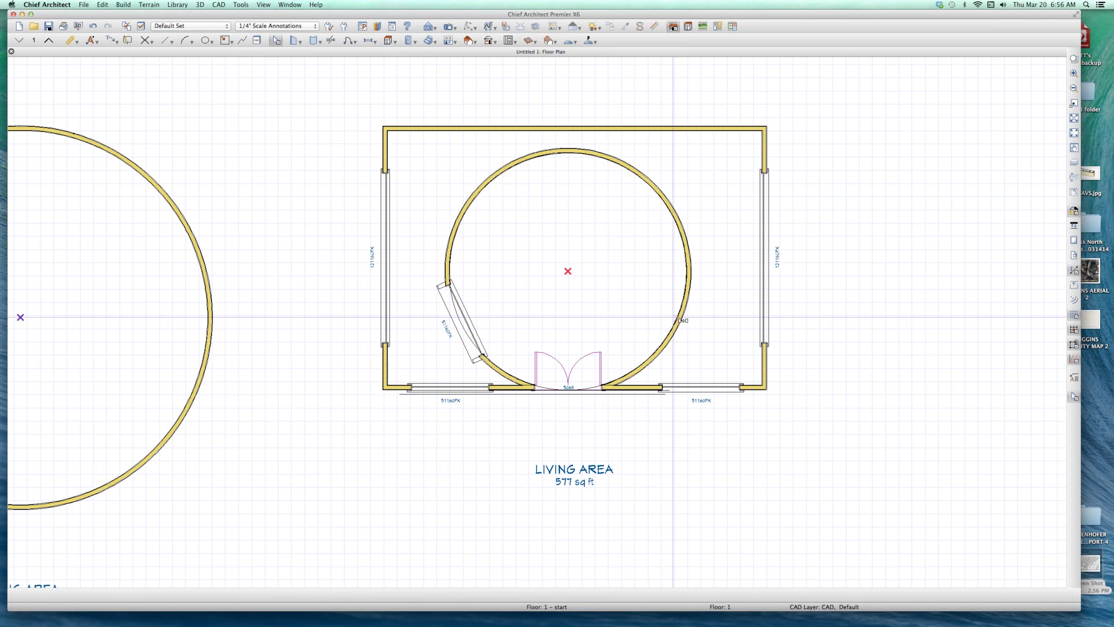
{"action": "left_click", "coordinate": [668, 335]}
Create a full camera view from inside the circular room looking toward the double door
{"action": "scroll", "coordinate": [650, 381], "scroll_direction": "down", "scroll_amount": 3}
{"action": "key", "text": "Escape"}
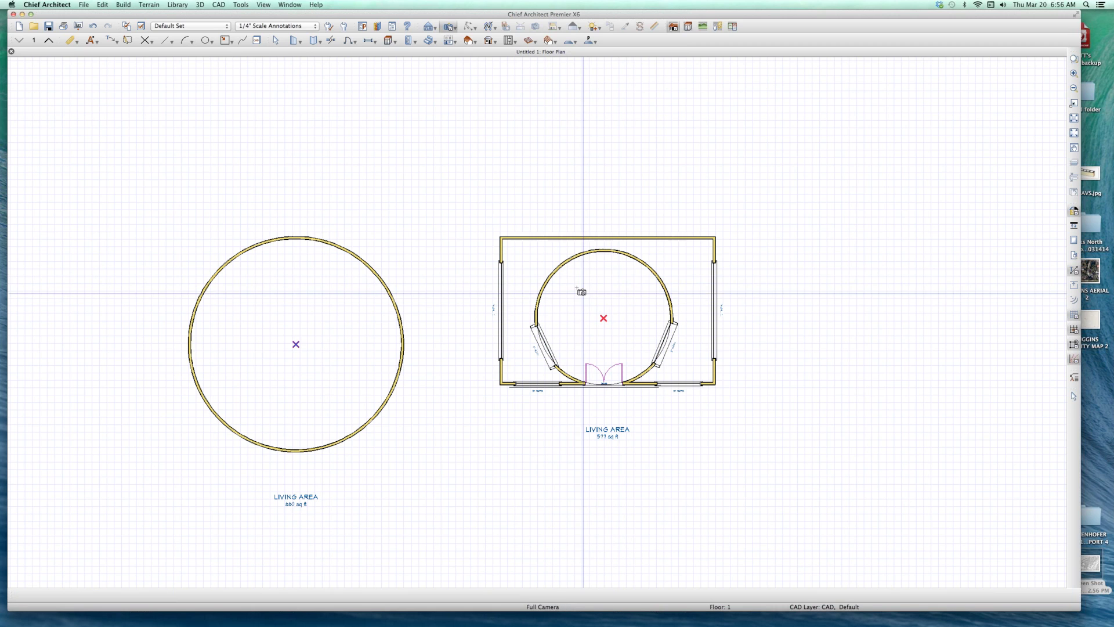
{"action": "left_click_drag", "start_coordinate": [572, 276], "coordinate": [674, 440]}
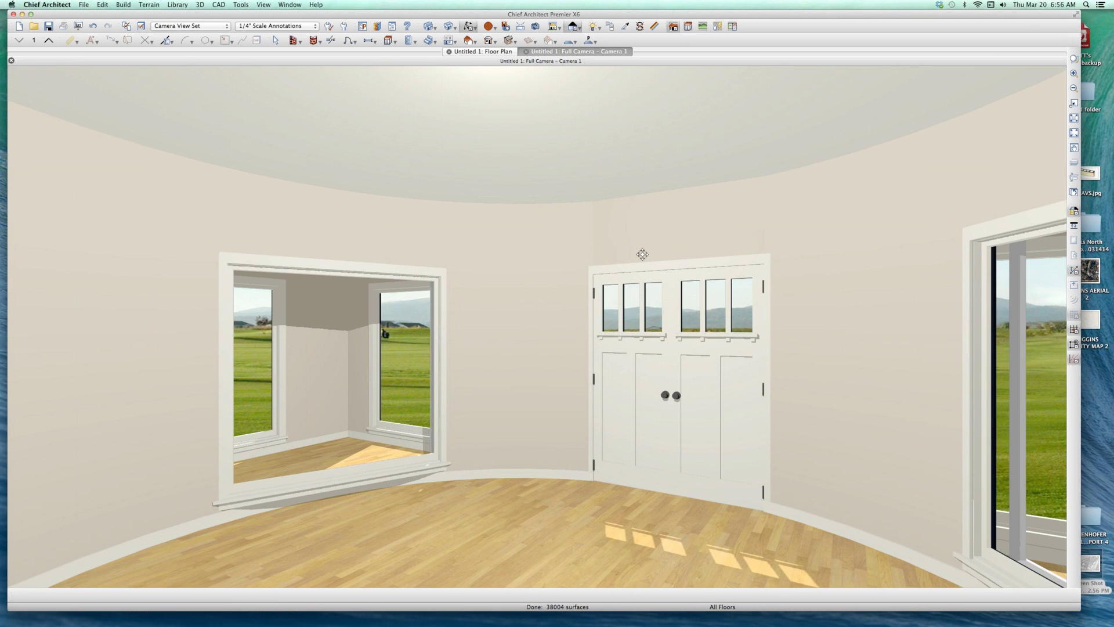
{"action": "scroll", "coordinate": [738, 275], "scroll_direction": "down", "scroll_amount": 1}
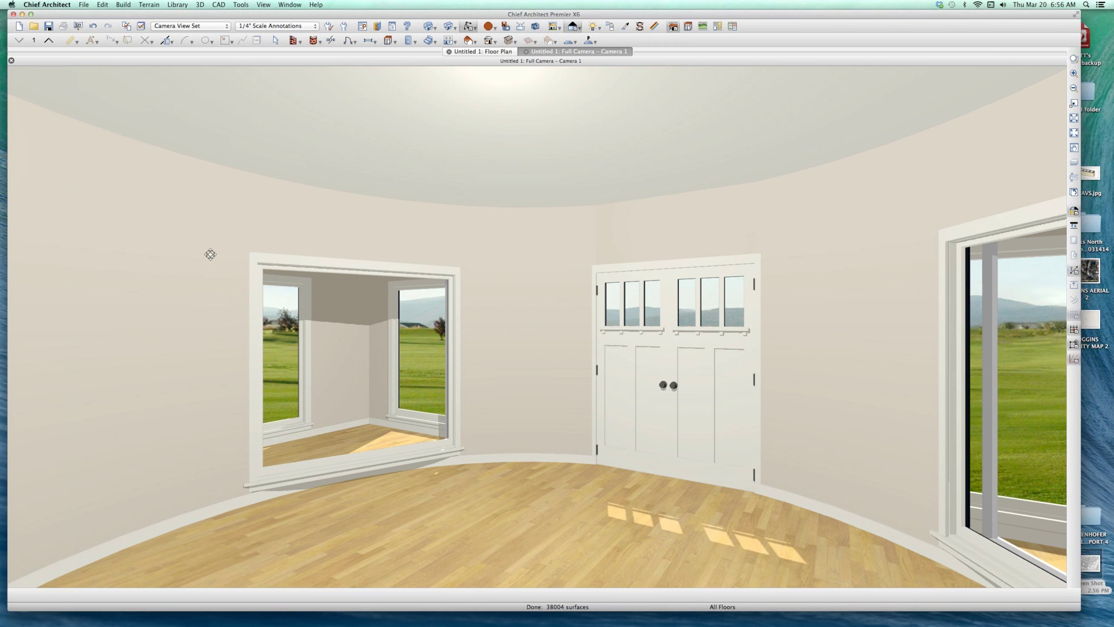
Set the curved wall casing of the east window in the circular room to Radial
{"action": "left_click", "coordinate": [365, 369]}
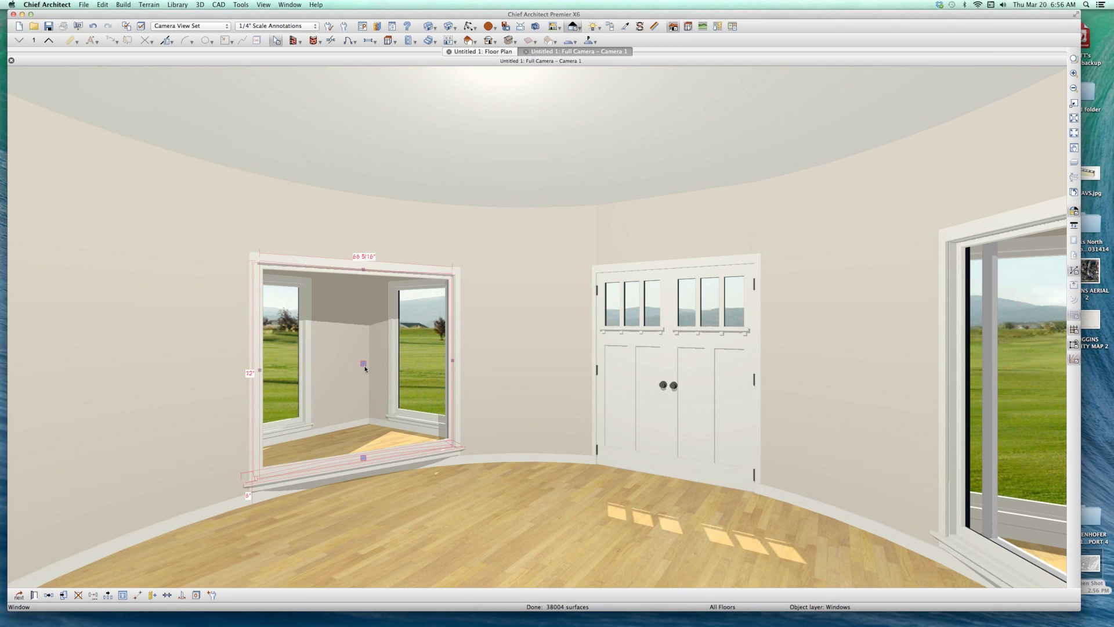
{"action": "double_click", "coordinate": [348, 354]}
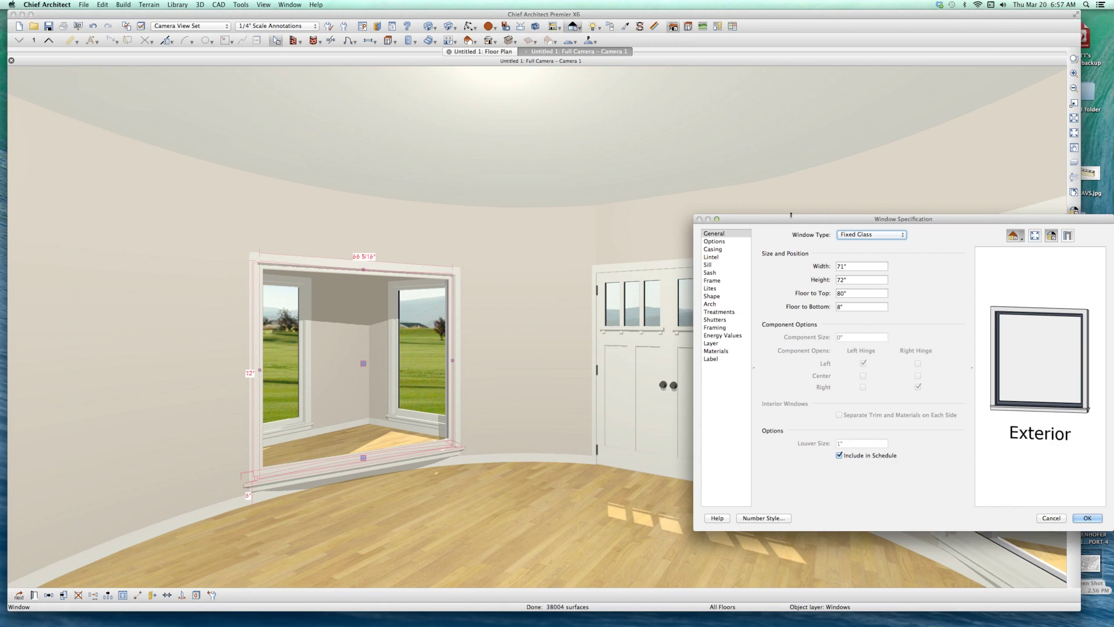
{"action": "left_click", "coordinate": [722, 250]}
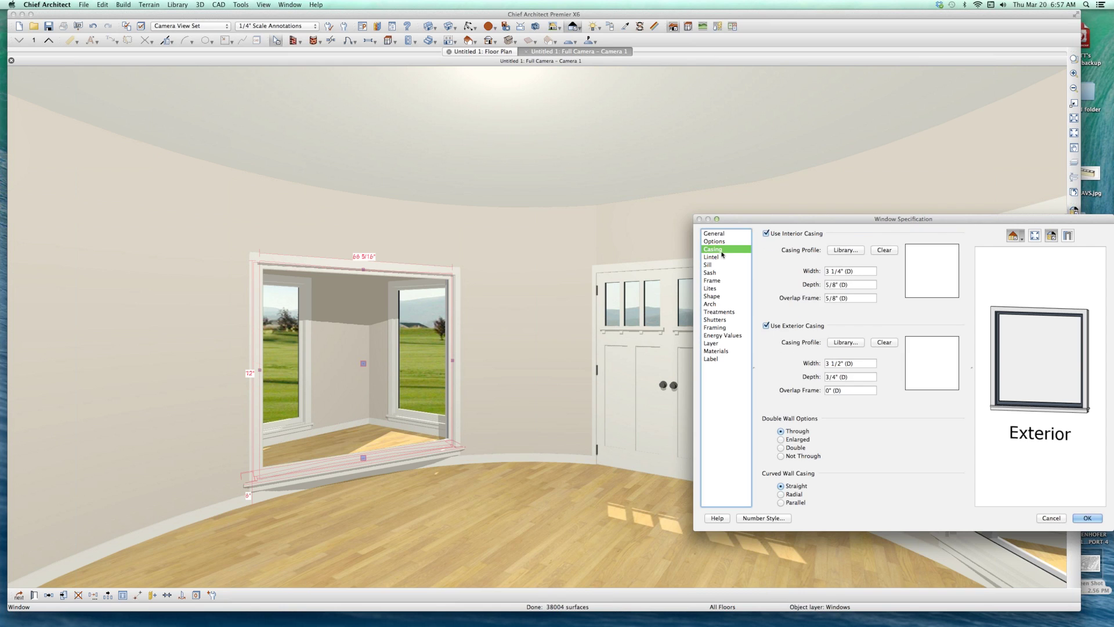
{"action": "left_click", "coordinate": [781, 494]}
{"action": "left_click", "coordinate": [1087, 518]}
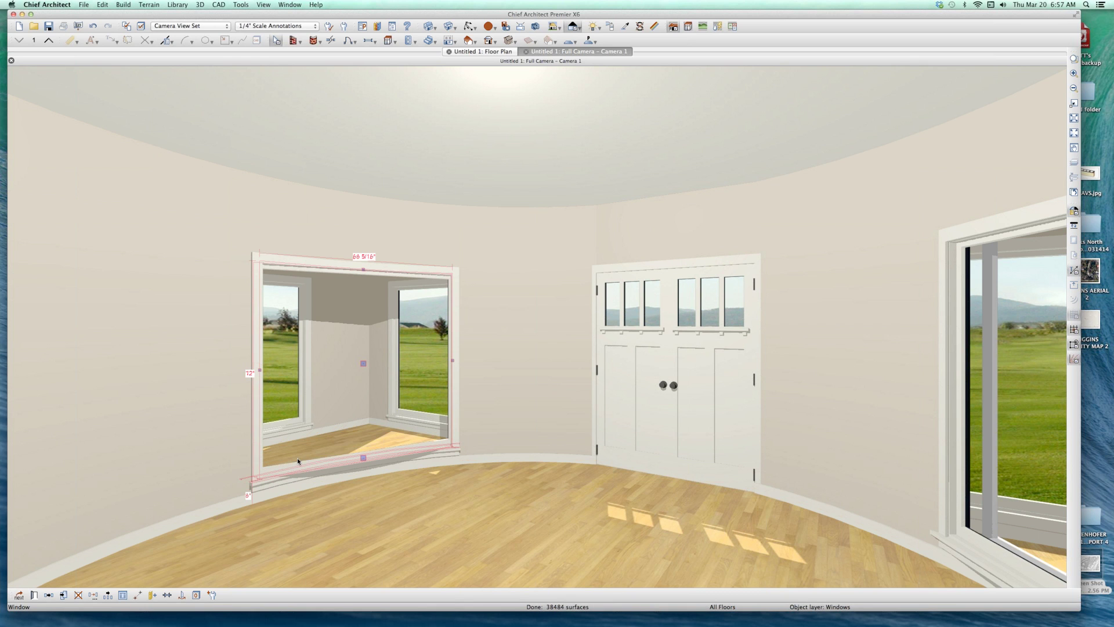
Examine the radial casing and sill of the curved-wall window and its surroundings in the camera view
{"action": "left_click", "coordinate": [317, 478]}
{"action": "key", "text": "Escape"}
{"action": "scroll", "coordinate": [319, 482], "scroll_direction": "down", "scroll_amount": 10}
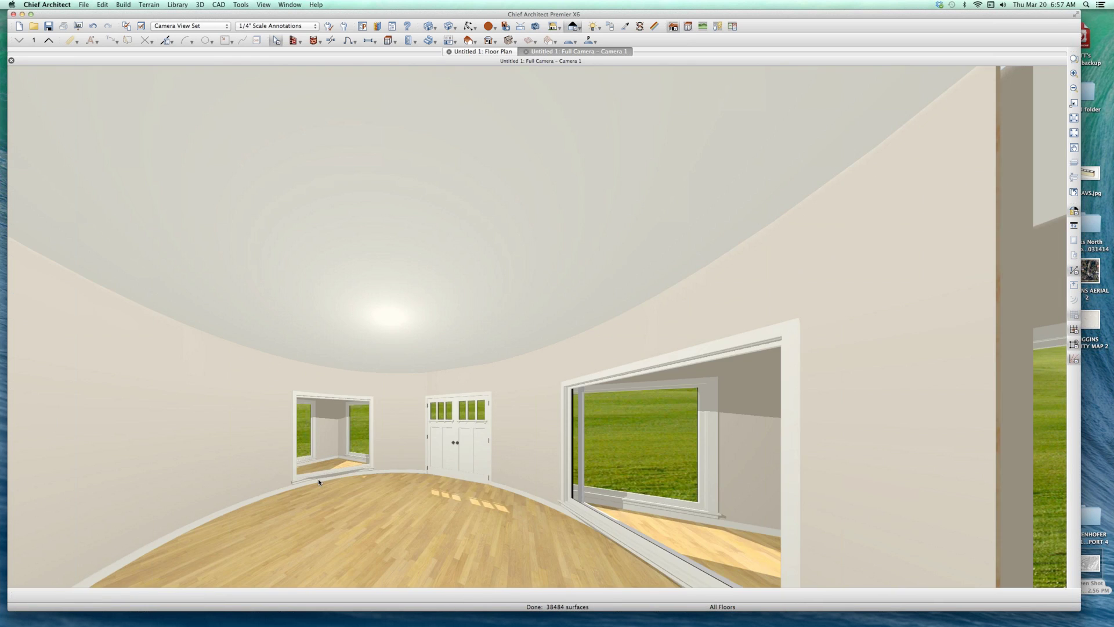
{"action": "scroll", "coordinate": [318, 482], "scroll_direction": "up", "scroll_amount": 11}
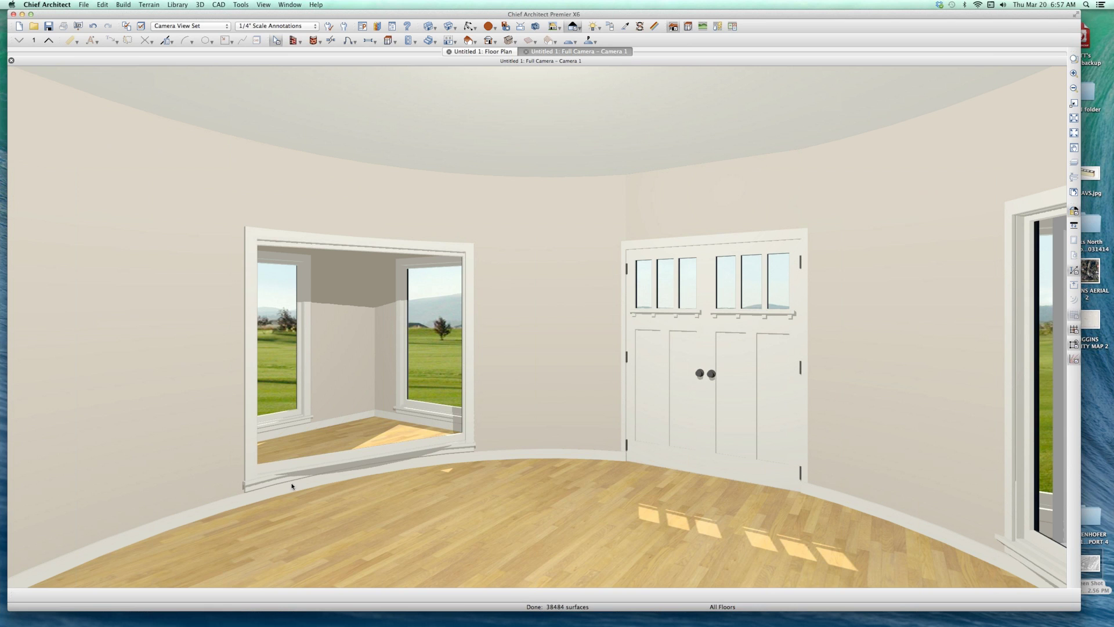
{"action": "scroll", "coordinate": [292, 486], "scroll_direction": "up", "scroll_amount": 5}
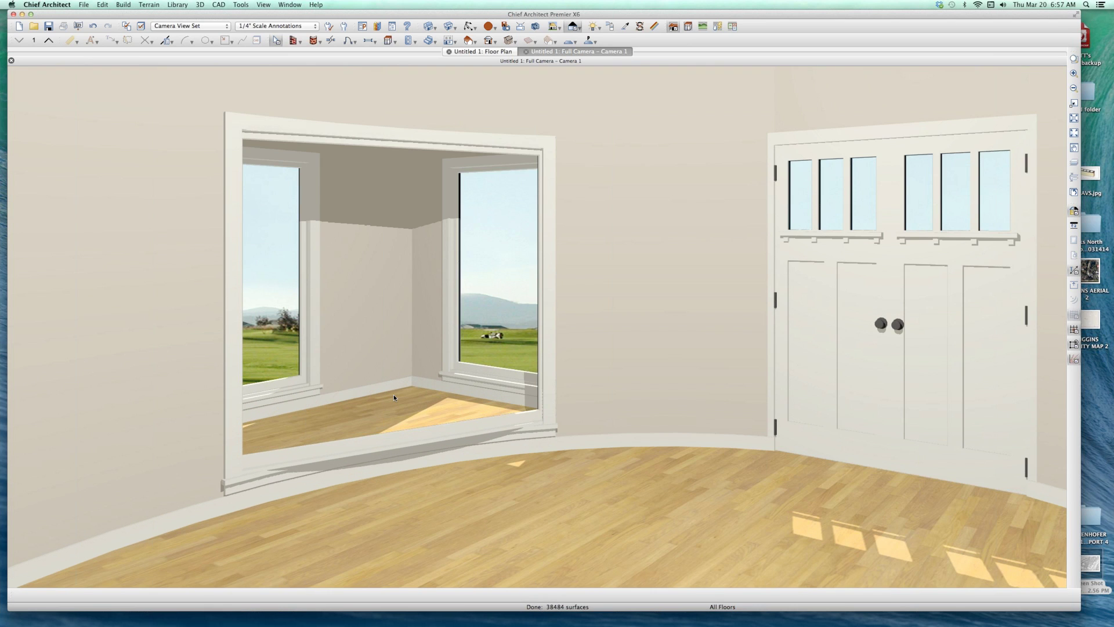
{"action": "left_click", "coordinate": [393, 397]}
{"action": "scroll", "coordinate": [393, 397], "scroll_direction": "down", "scroll_amount": 3}
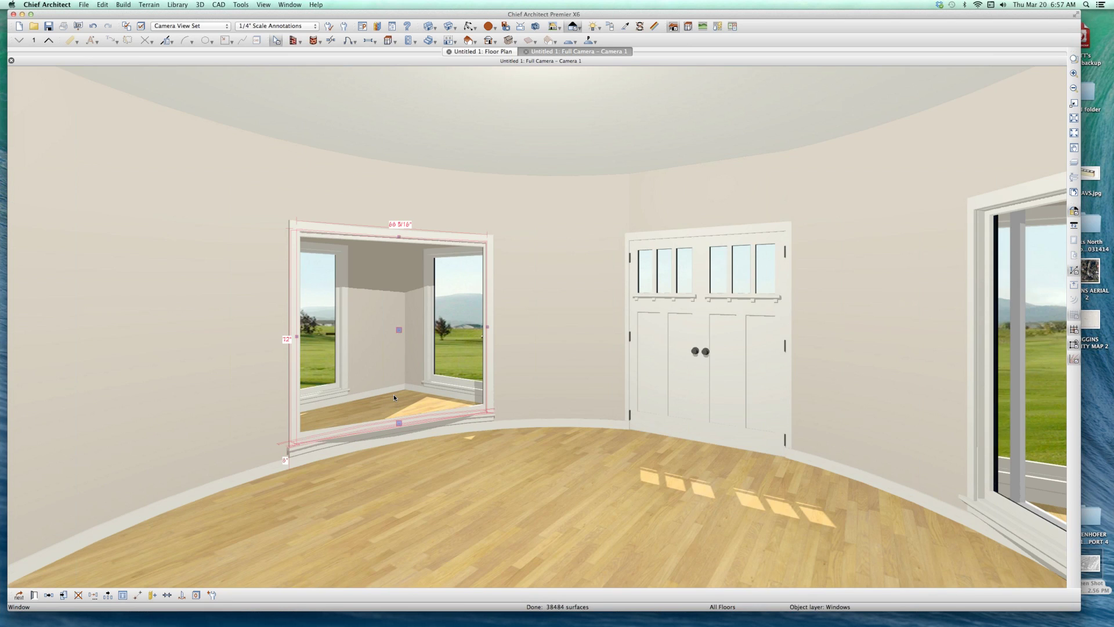
{"action": "key", "text": "Escape"}
{"action": "scroll", "coordinate": [412, 391], "scroll_direction": "down", "scroll_amount": 3}
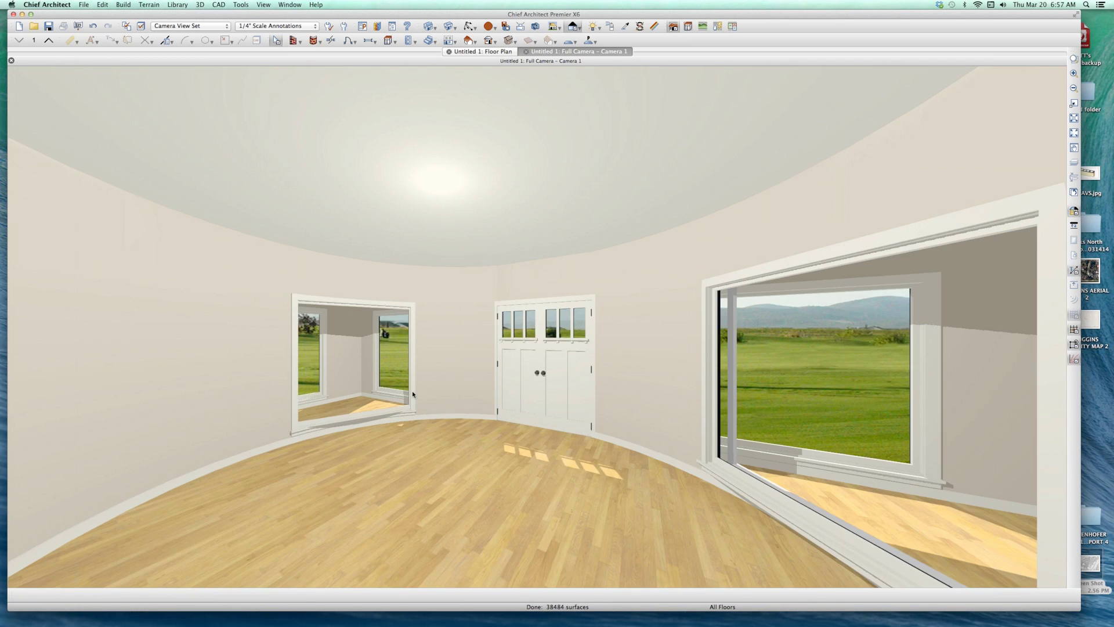
{"action": "scroll", "coordinate": [429, 392], "scroll_direction": "down", "scroll_amount": 3}
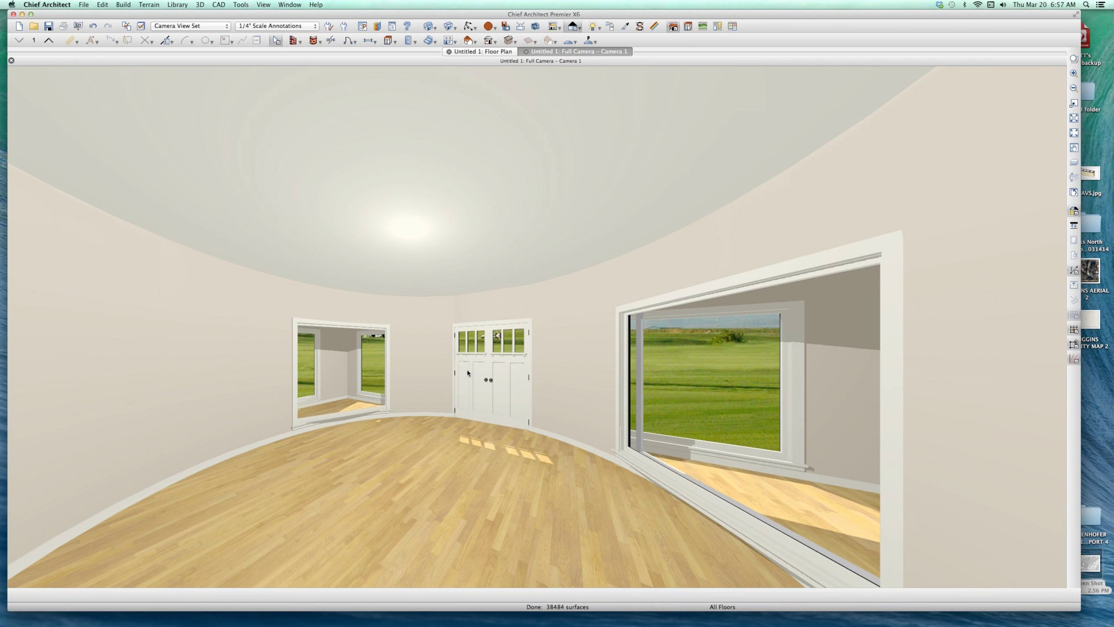
{"action": "scroll", "coordinate": [468, 373], "scroll_direction": "up", "scroll_amount": 5}
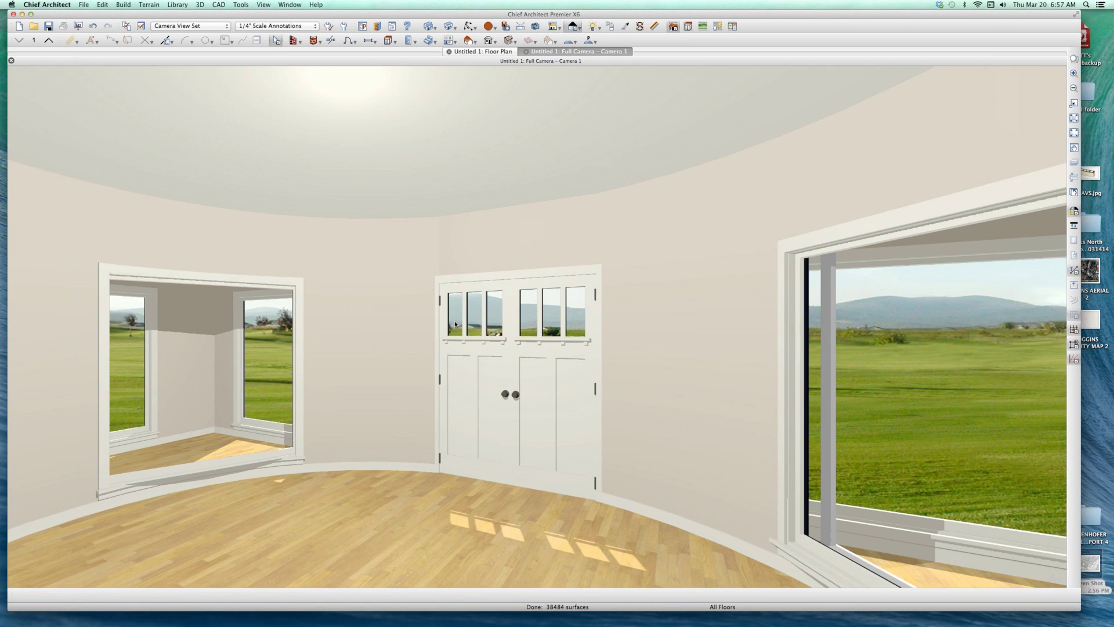
Switch the camera to Vector View to examine where the door wall meets the curved wall, and close the camera view
{"action": "key", "text": "v"}
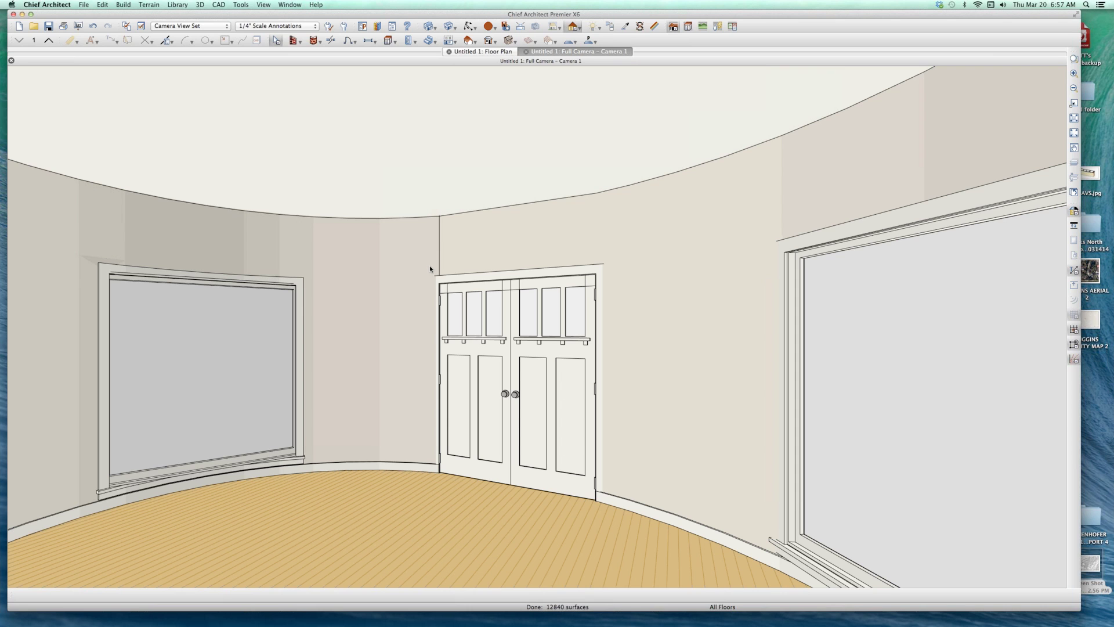
{"action": "scroll", "coordinate": [406, 232], "scroll_direction": "down", "scroll_amount": 3}
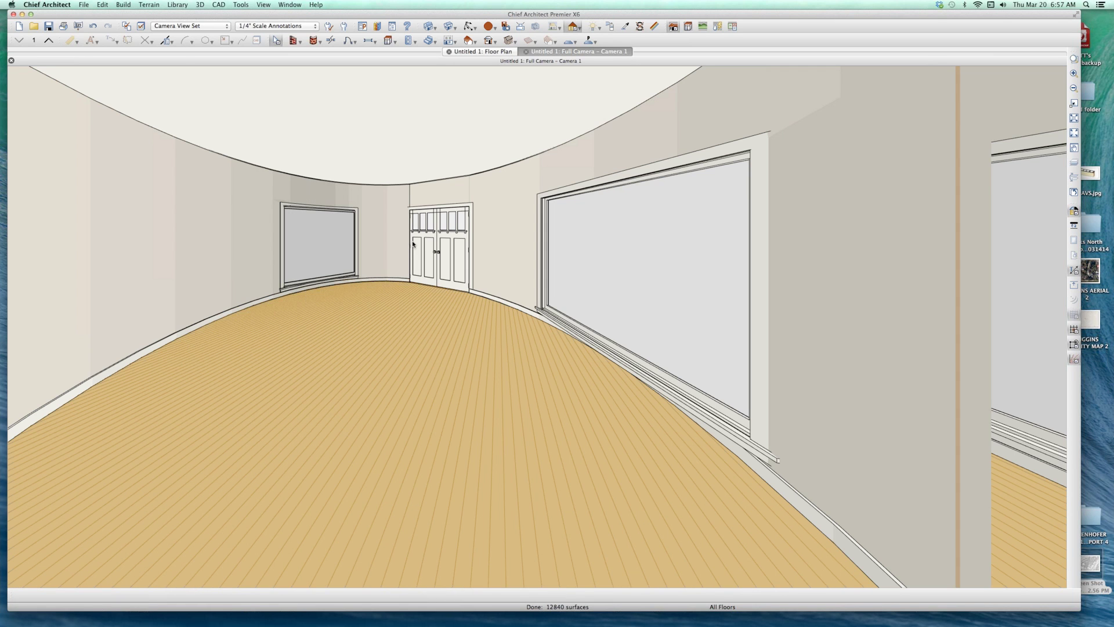
{"action": "scroll", "coordinate": [368, 77], "scroll_direction": "up", "scroll_amount": 5}
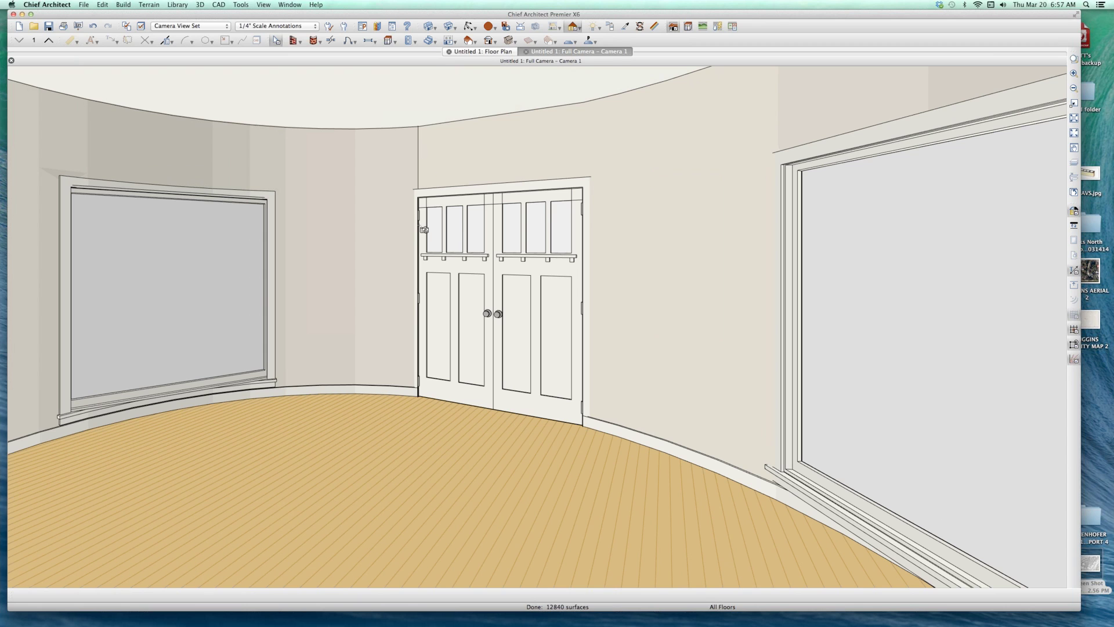
{"action": "key", "text": "super+w"}
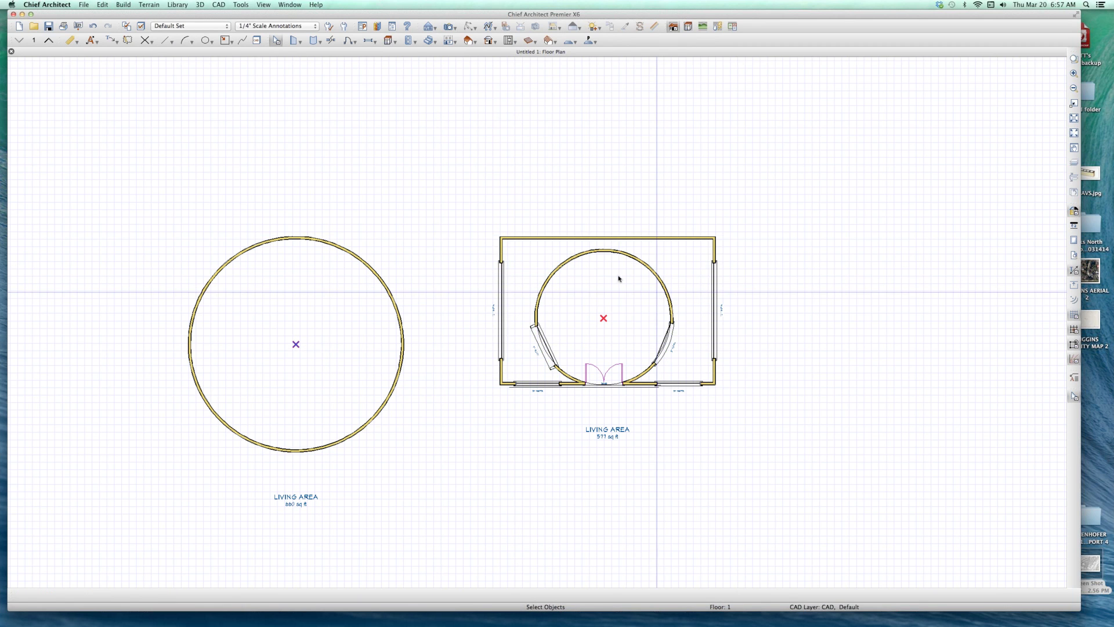
Create another full camera view of the double door from inside the circular room, and show it in Vector View
{"action": "left_click", "coordinate": [619, 276]}
{"action": "key", "text": "F5"}
{"action": "left_click_drag", "start_coordinate": [617, 260], "coordinate": [551, 458]}
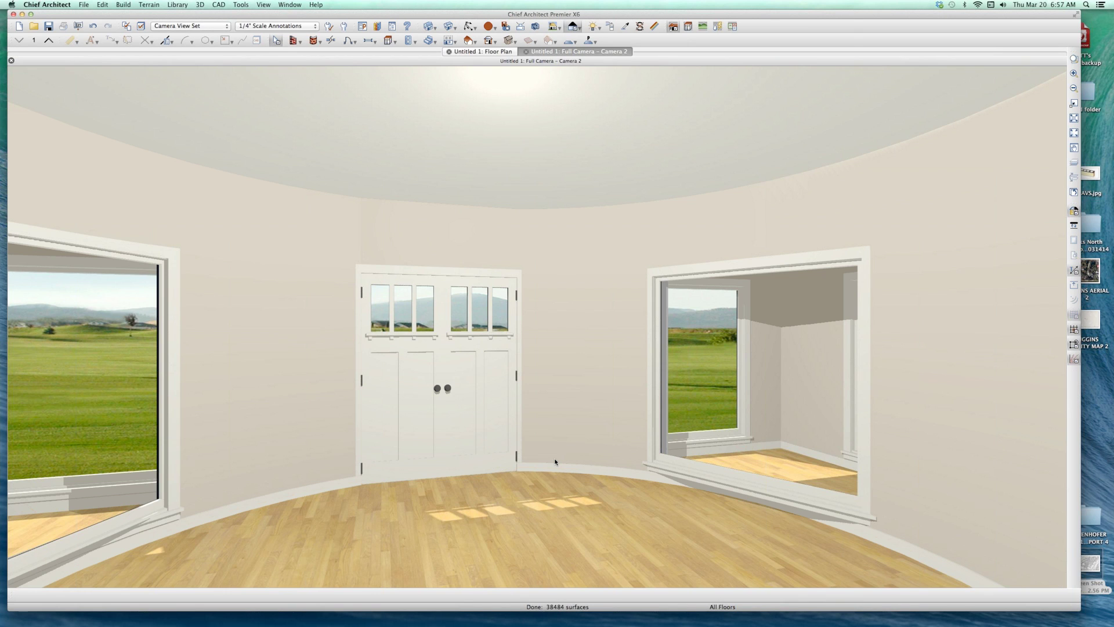
{"action": "key", "text": "v"}
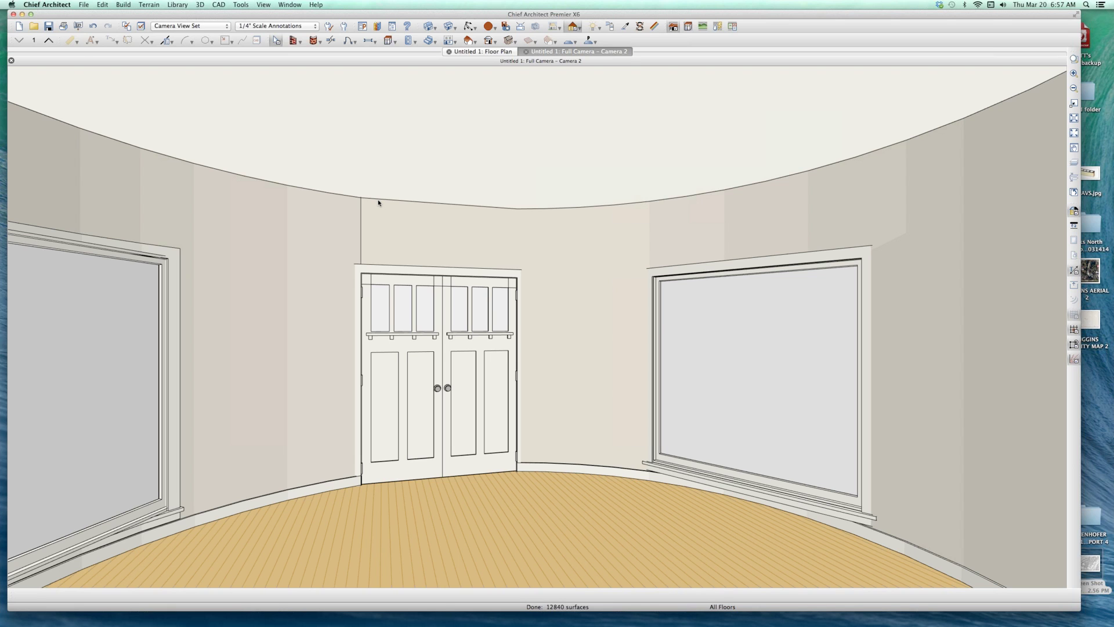
{"action": "scroll", "coordinate": [255, 247], "scroll_direction": "down", "scroll_amount": 3}
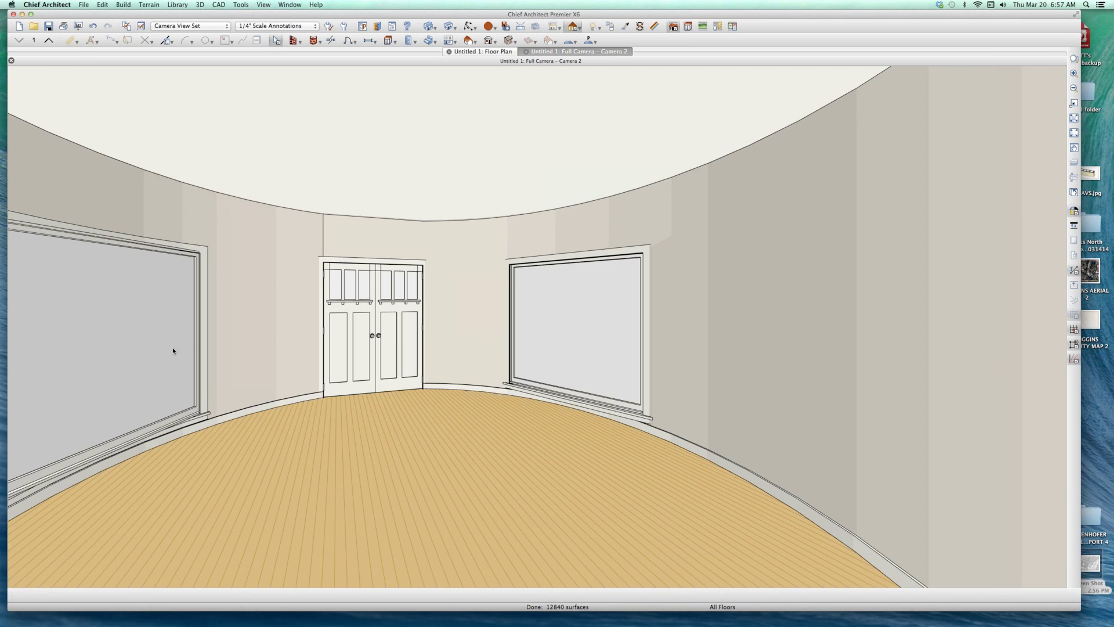
Toggle the Wrap and Apron options of both the exterior and interior sills on the east window in the circular room
{"action": "left_click", "coordinate": [172, 347]}
{"action": "key", "text": "super+e"}
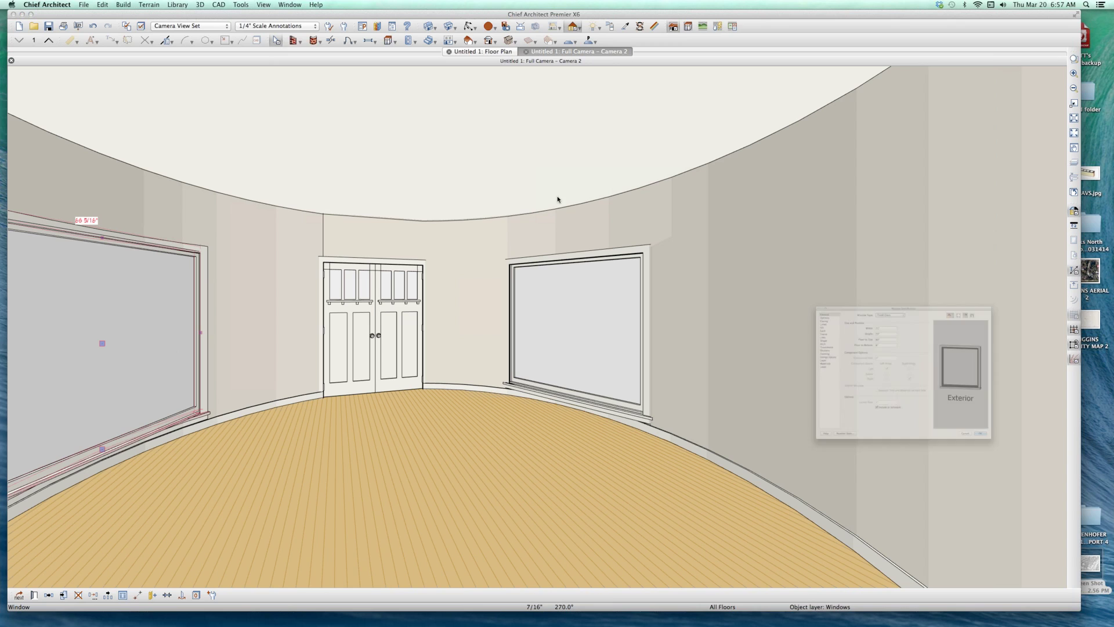
{"action": "left_click", "coordinate": [710, 251]}
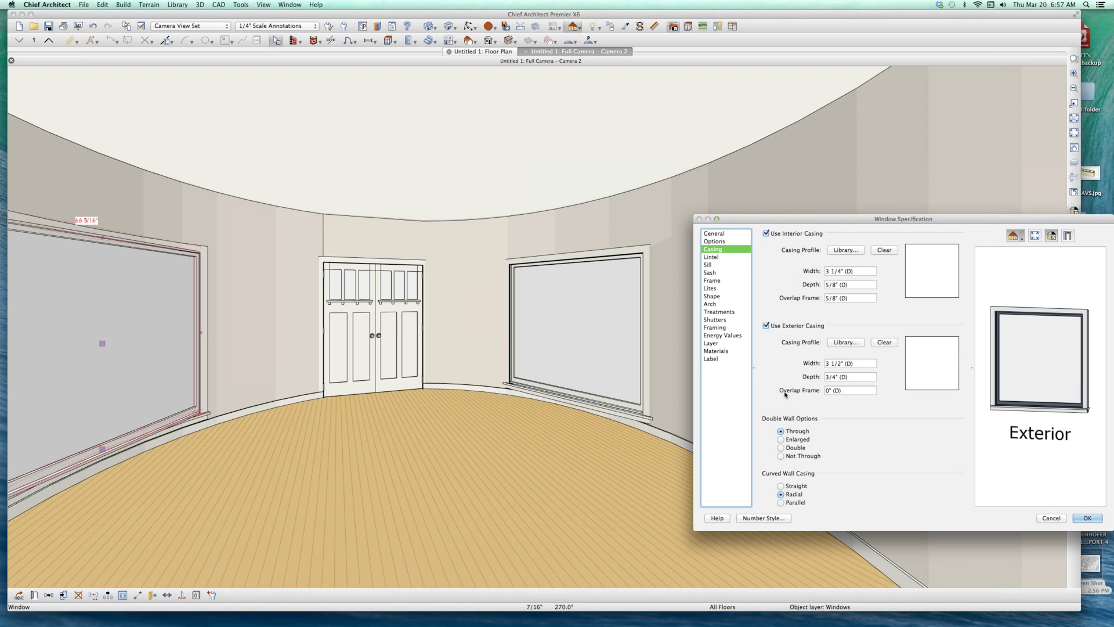
{"action": "left_click", "coordinate": [708, 265]}
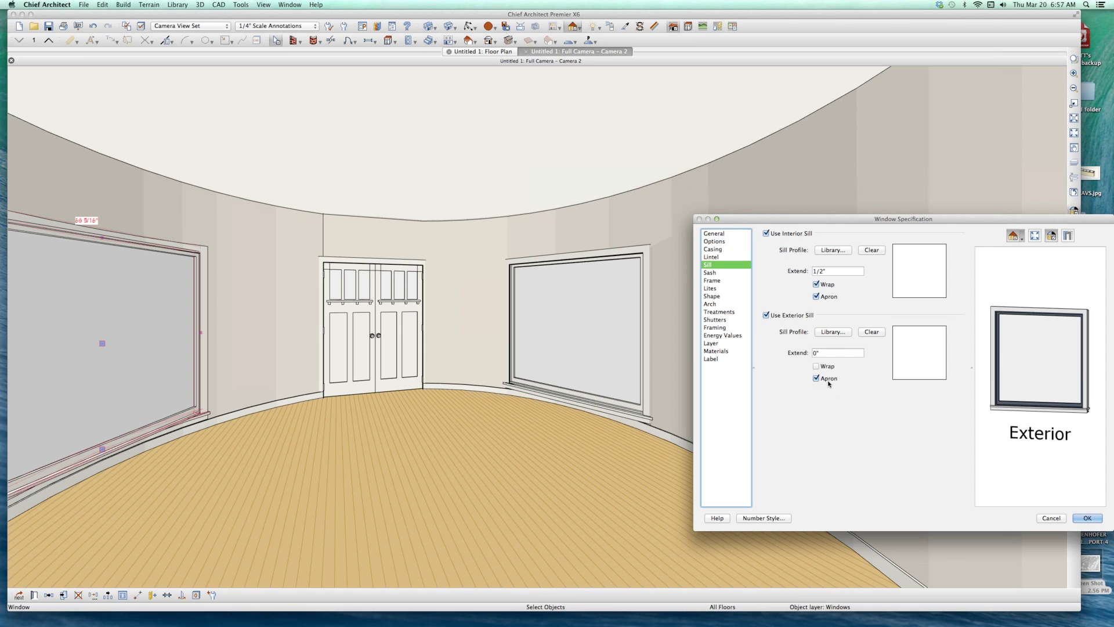
{"action": "left_click", "coordinate": [829, 380]}
{"action": "left_click", "coordinate": [828, 366]}
{"action": "left_click", "coordinate": [816, 296]}
{"action": "left_click", "coordinate": [816, 284]}
{"action": "left_click", "coordinate": [1087, 517]}
Examine the casing and sill of the east curved-wall window from inside the circular room, and close the camera view
{"action": "scroll", "coordinate": [142, 383], "scroll_direction": "down", "scroll_amount": 5}
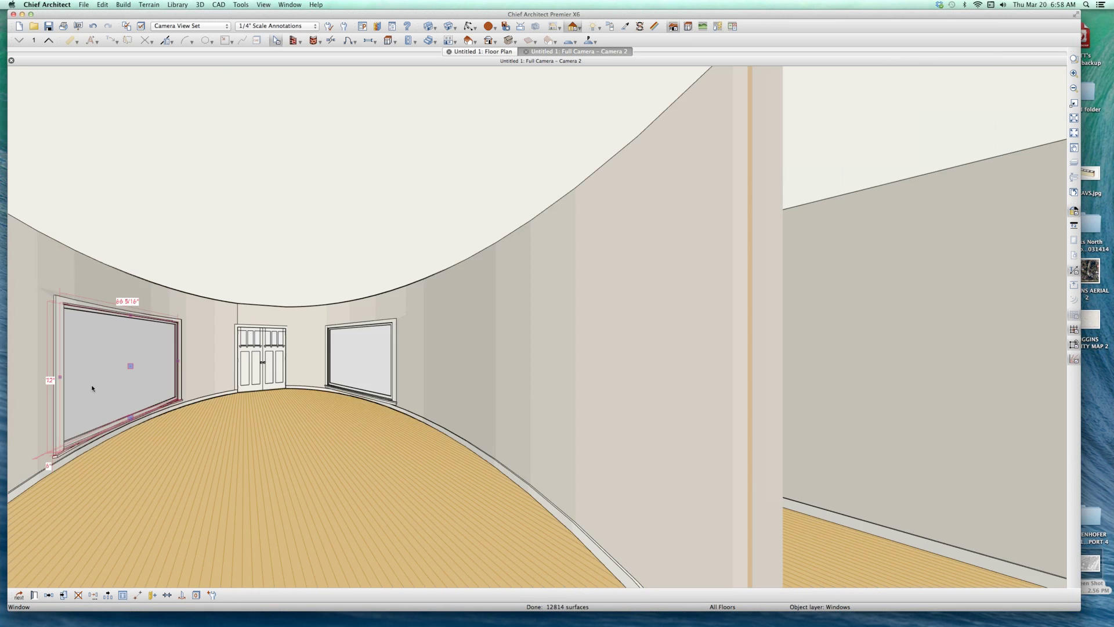
{"action": "scroll", "coordinate": [203, 360], "scroll_direction": "up", "scroll_amount": 6}
{"action": "scroll", "coordinate": [391, 243], "scroll_direction": "down", "scroll_amount": 4}
{"action": "scroll", "coordinate": [40, 272], "scroll_direction": "up", "scroll_amount": 1}
{"action": "scroll", "coordinate": [41, 271], "scroll_direction": "up", "scroll_amount": 5}
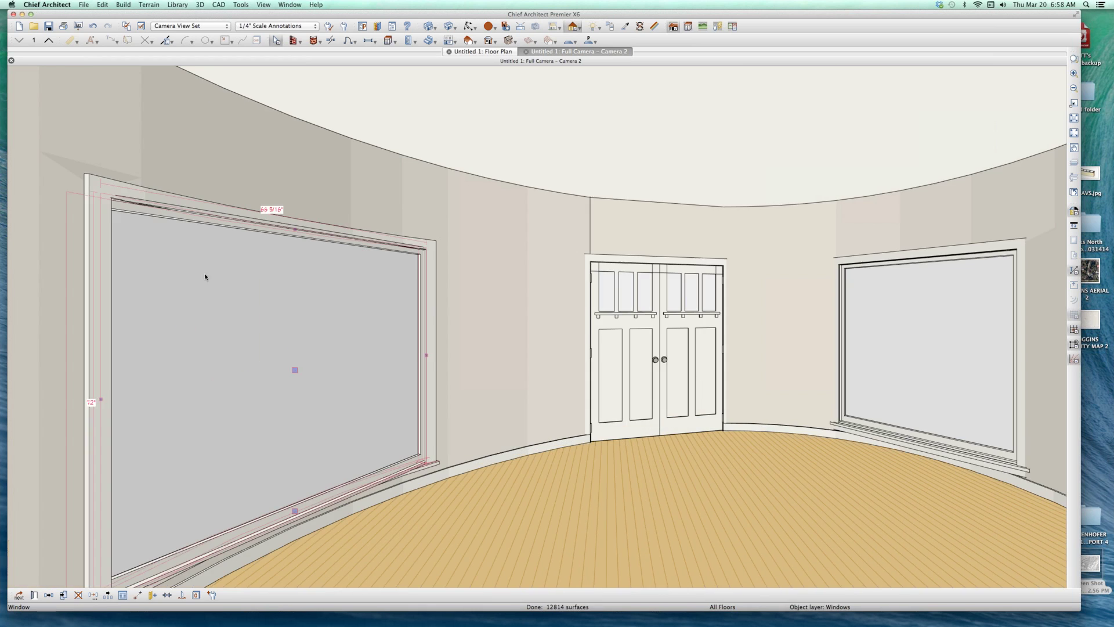
{"action": "scroll", "coordinate": [263, 316], "scroll_direction": "down", "scroll_amount": 1}
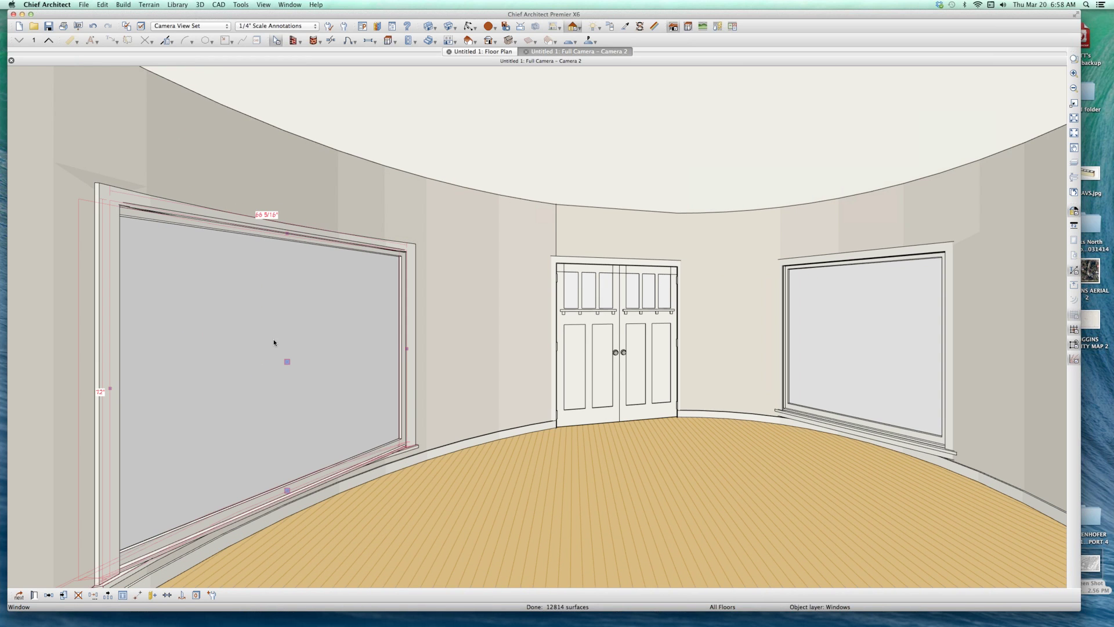
{"action": "key", "text": "Escape"}
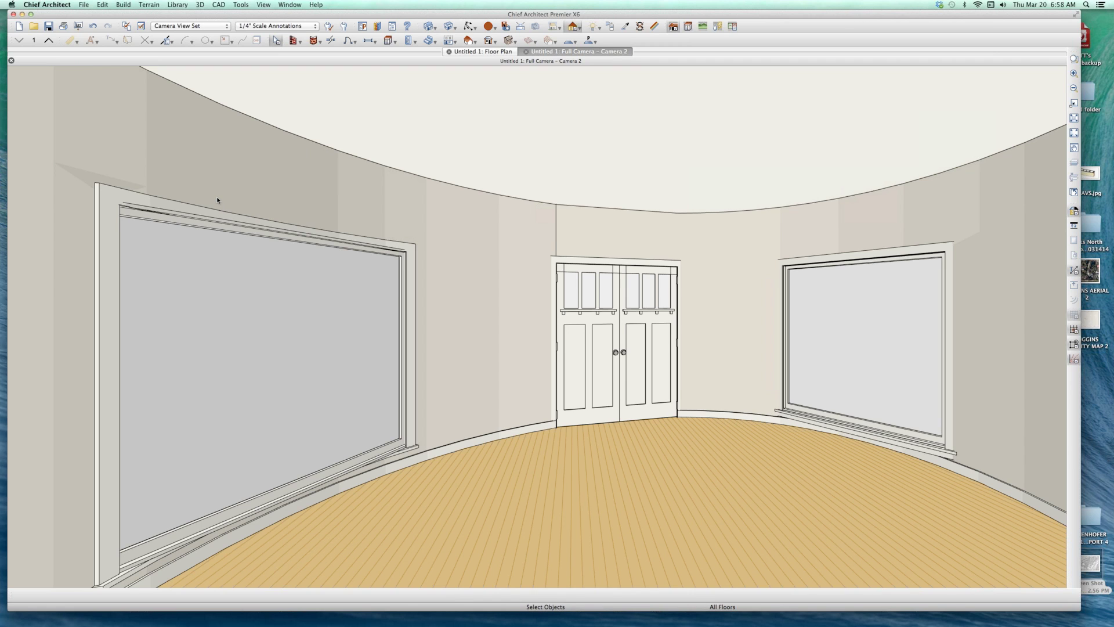
{"action": "scroll", "coordinate": [217, 196], "scroll_direction": "down", "scroll_amount": 3}
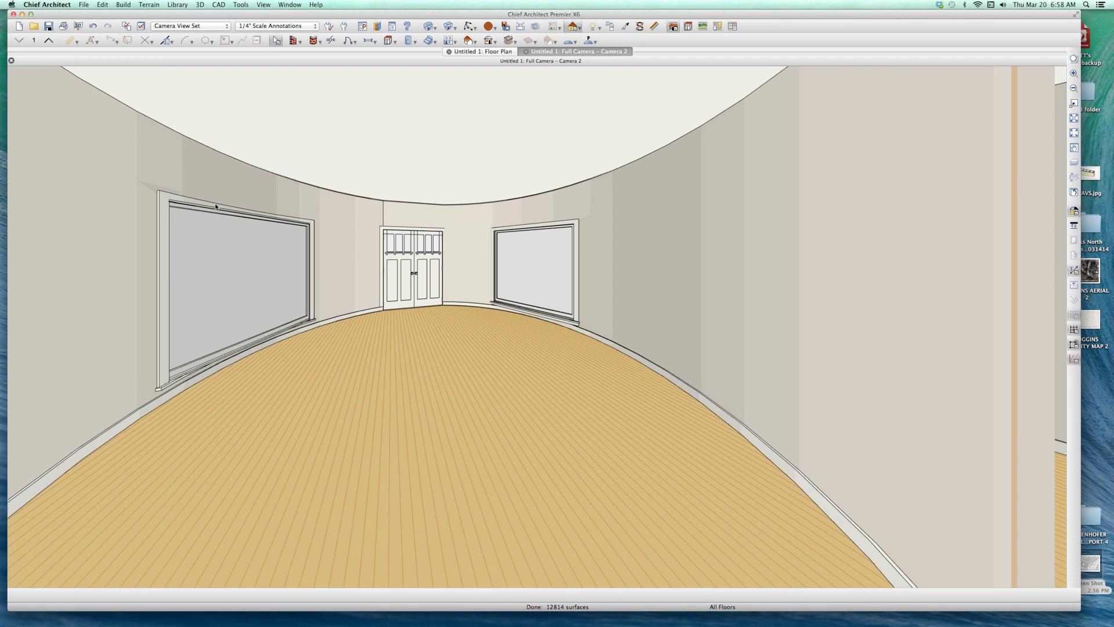
{"action": "key", "text": "super+w"}
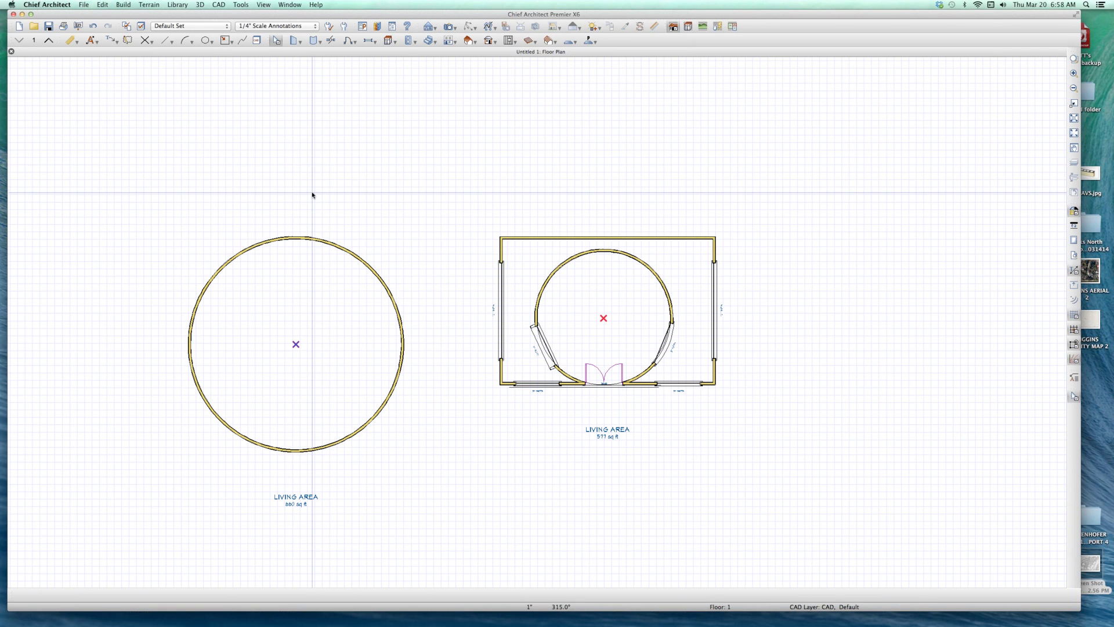
Create an orthographic floor overview of the plan and orbit it to show the inside face of the circular room's east window
{"action": "key", "text": "o"}
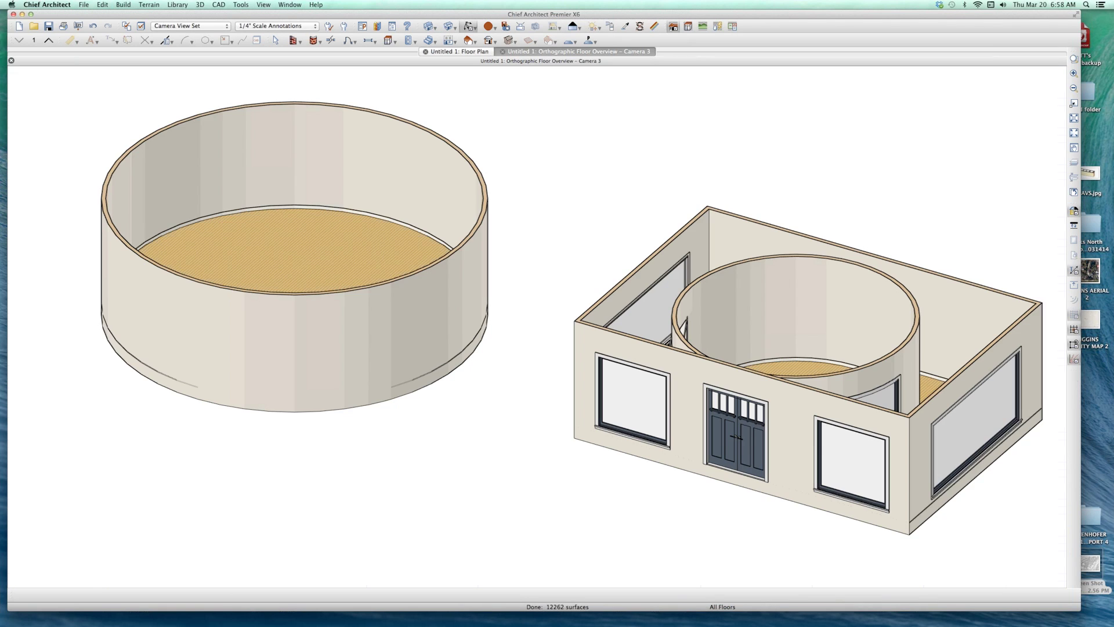
{"action": "scroll", "coordinate": [500, 329], "scroll_direction": "down", "scroll_amount": 3}
{"action": "left_click_drag", "start_coordinate": [704, 411], "coordinate": [425, 303]}
{"action": "scroll", "coordinate": [419, 253], "scroll_direction": "up", "scroll_amount": 3}
{"action": "scroll", "coordinate": [425, 303], "scroll_direction": "up", "scroll_amount": 6}
{"action": "scroll", "coordinate": [472, 336], "scroll_direction": "up", "scroll_amount": 3}
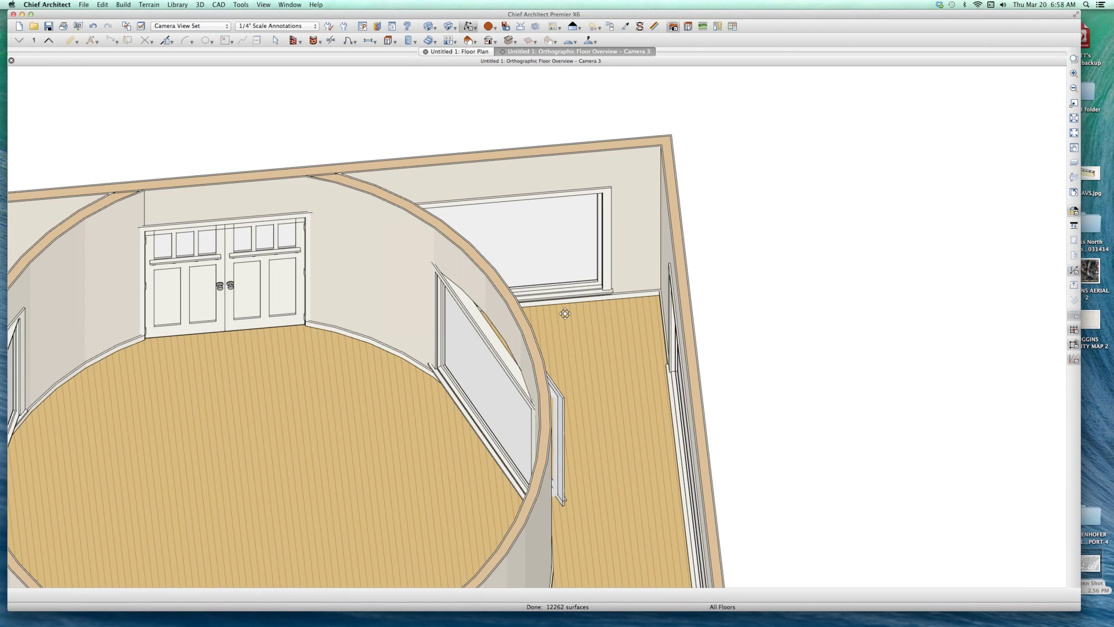
{"action": "scroll", "coordinate": [564, 314], "scroll_direction": "down", "scroll_amount": 4}
{"action": "left_click_drag", "start_coordinate": [564, 314], "coordinate": [468, 328]}
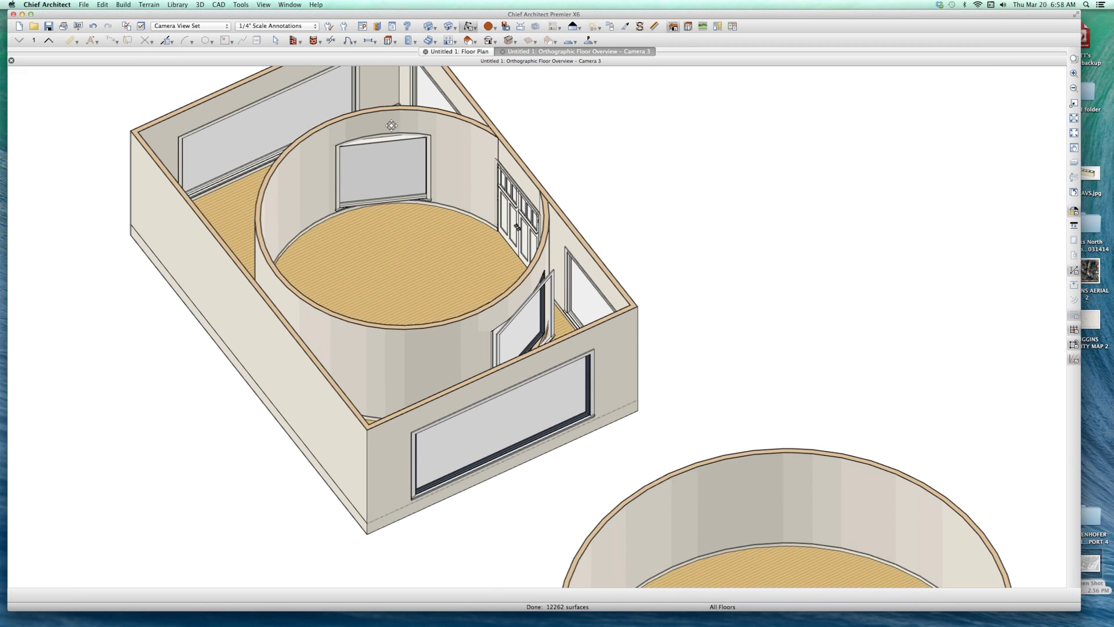
{"action": "scroll", "coordinate": [410, 170], "scroll_direction": "up", "scroll_amount": 5}
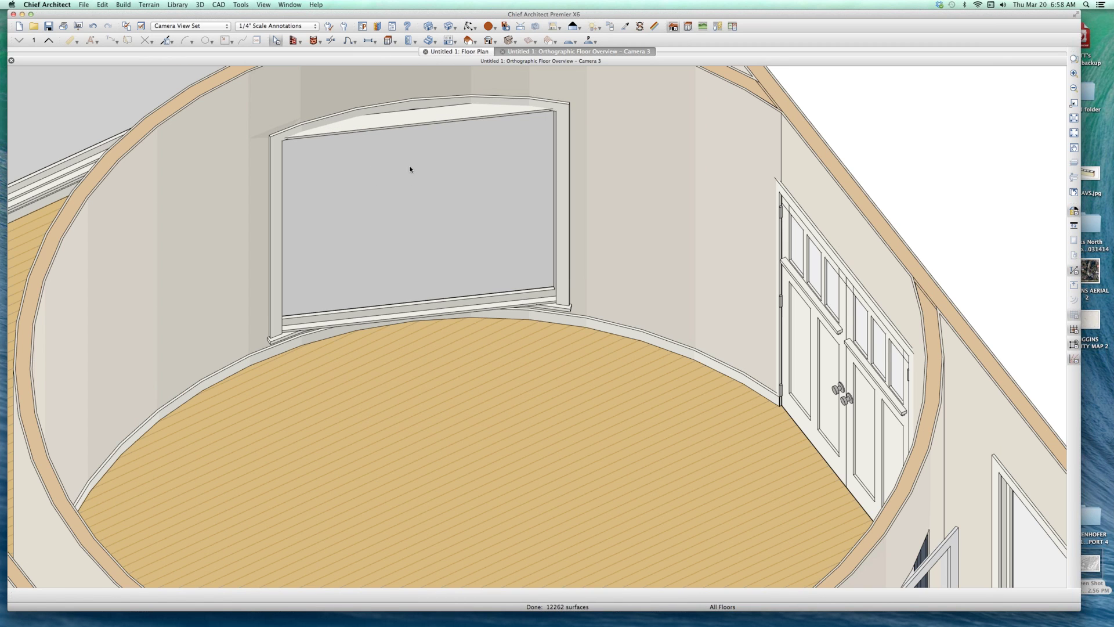
Set the curved wall casing of the circular room's east window to Parallel
{"action": "left_click", "coordinate": [410, 170]}
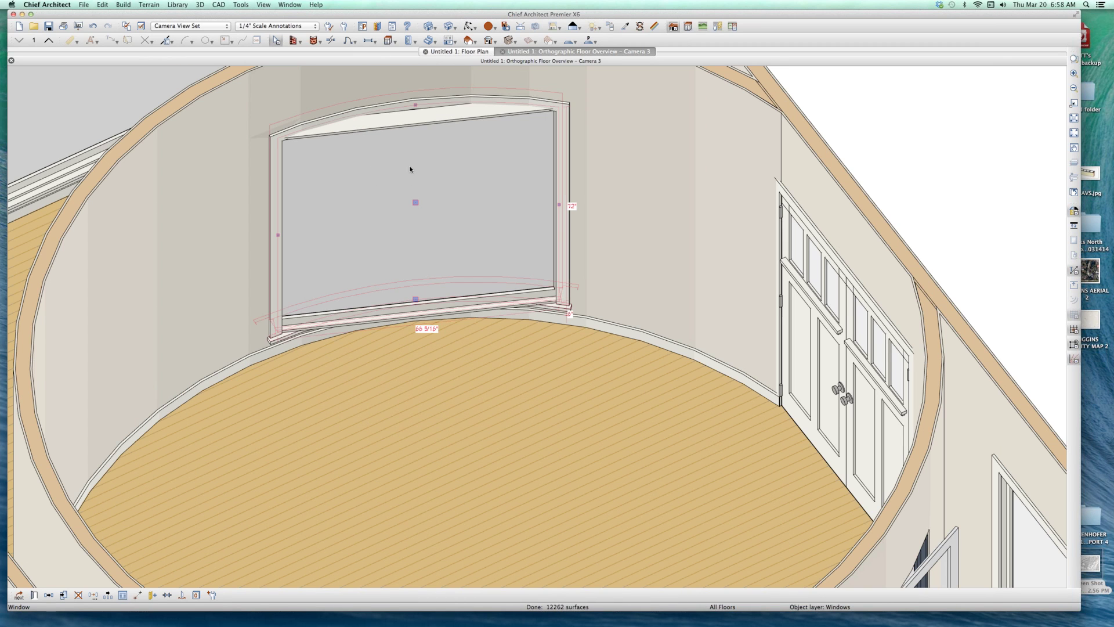
{"action": "double_click", "coordinate": [450, 170]}
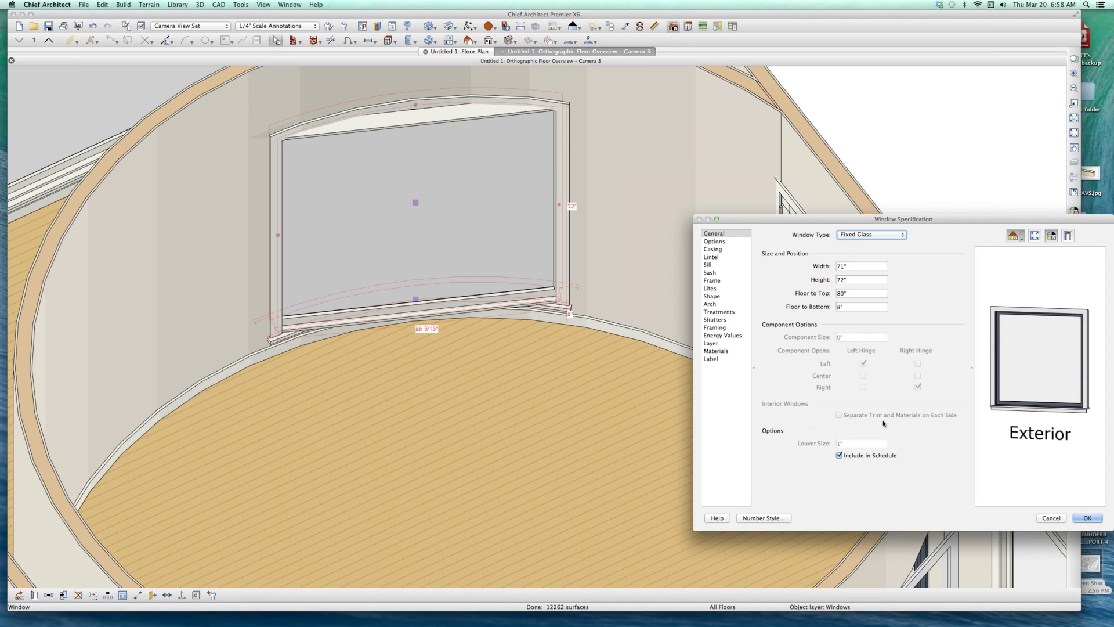
{"action": "left_click", "coordinate": [711, 251]}
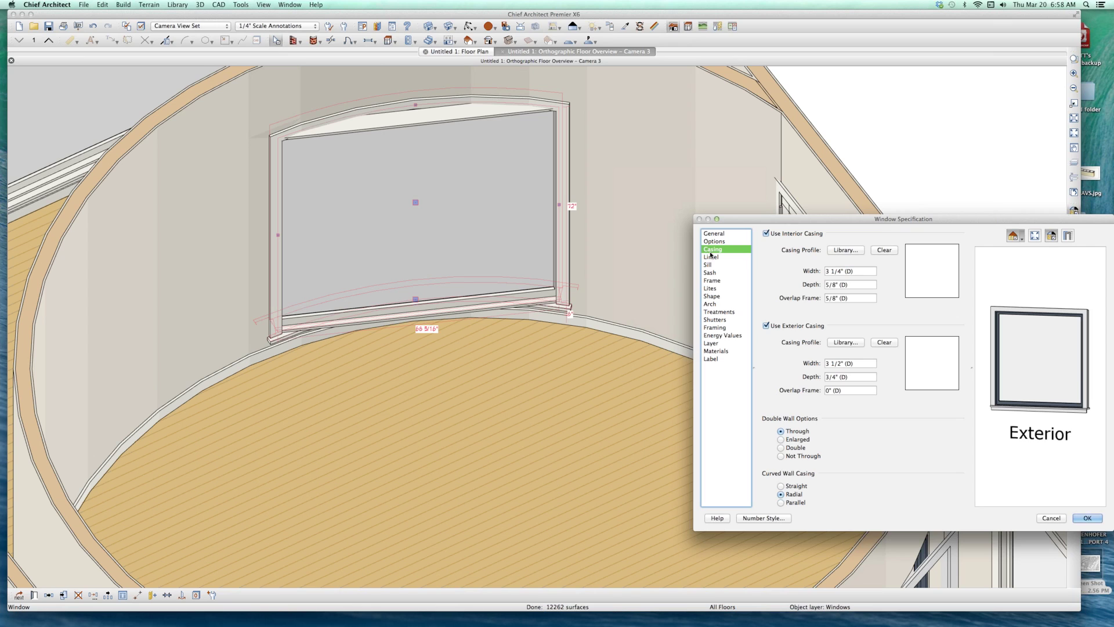
{"action": "left_click", "coordinate": [803, 502]}
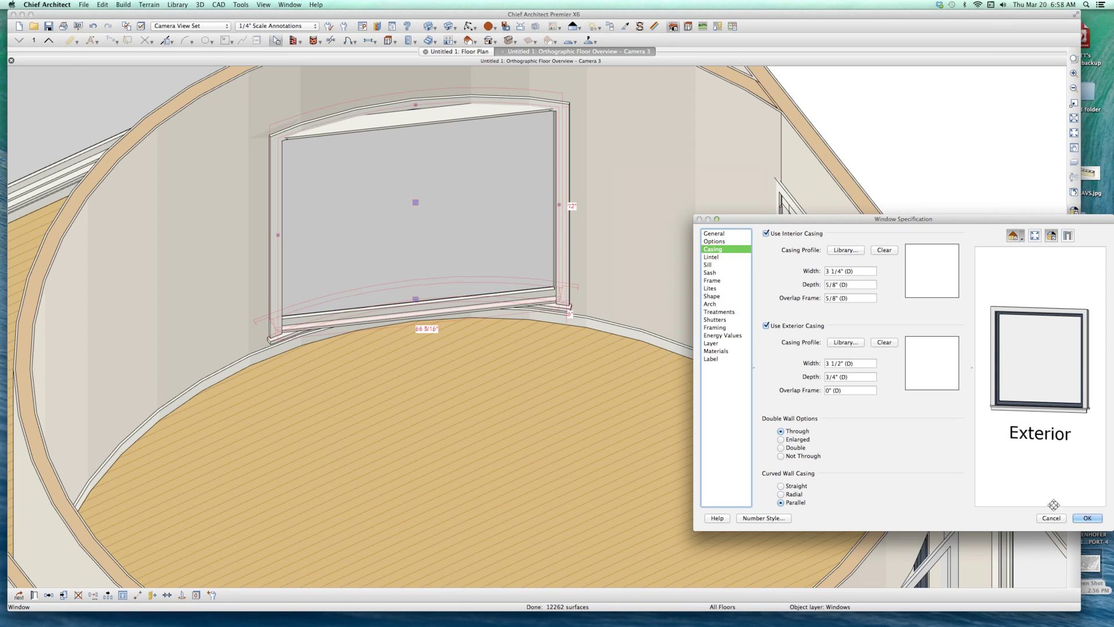
{"action": "left_click", "coordinate": [1087, 517]}
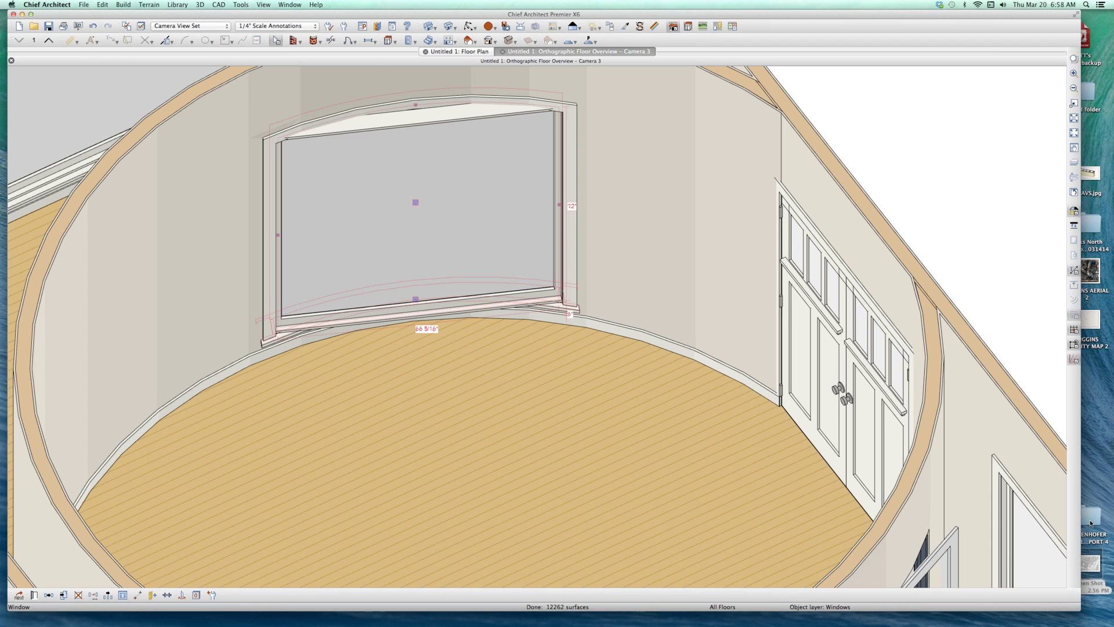
Set the curved wall casing of the circular room's east window to Straight
{"action": "double_click", "coordinate": [465, 258]}
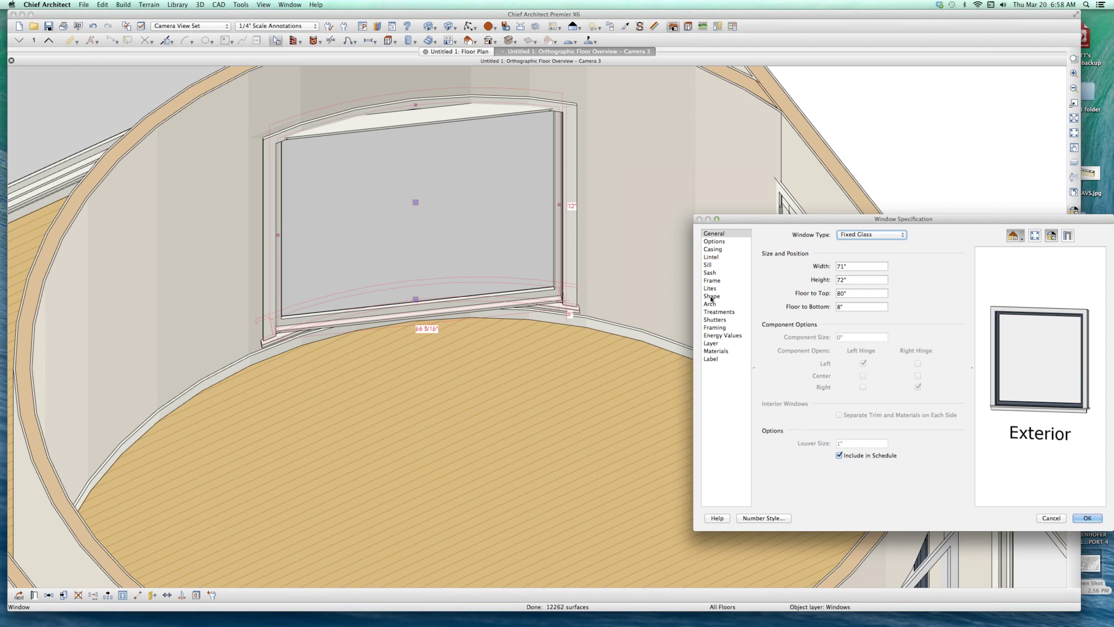
{"action": "left_click", "coordinate": [712, 248]}
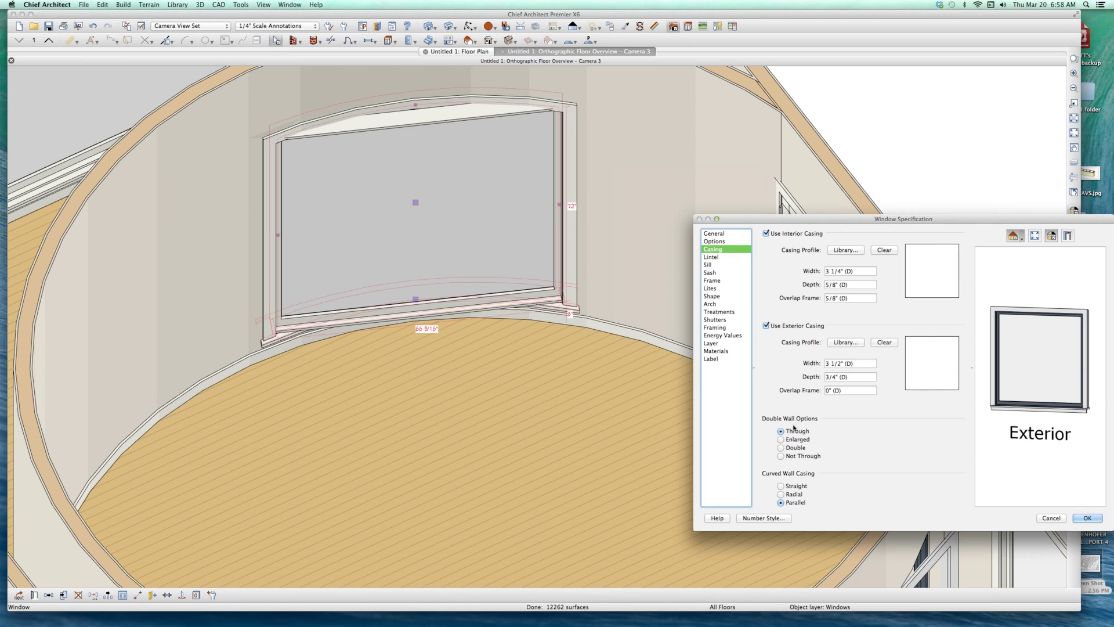
{"action": "left_click", "coordinate": [780, 494]}
{"action": "left_click", "coordinate": [804, 488]}
{"action": "left_click", "coordinate": [1083, 519]}
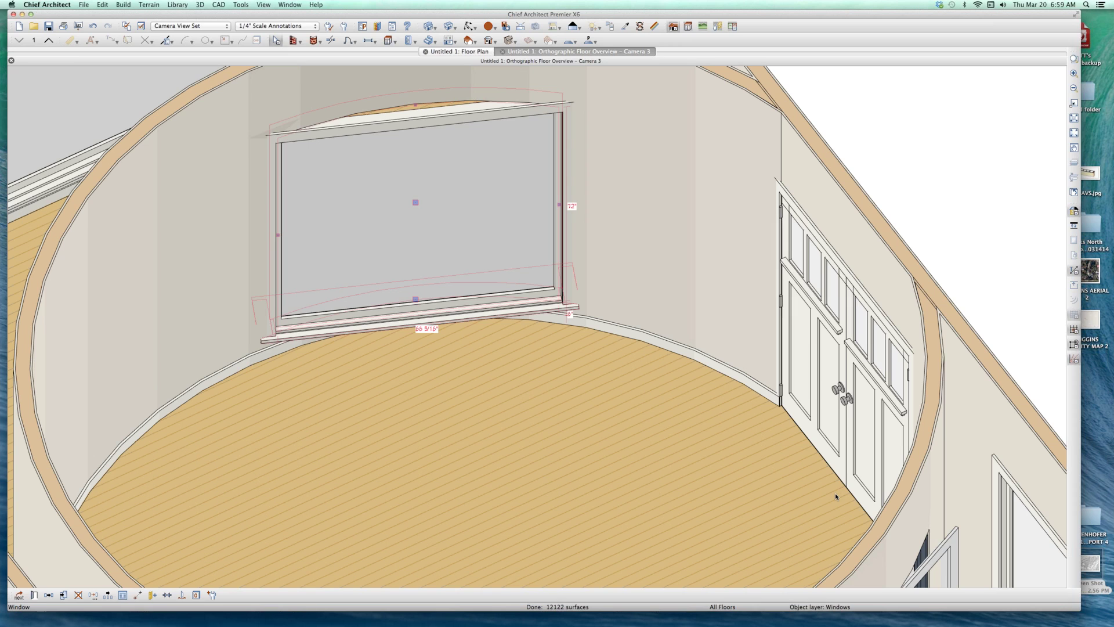
Set the curved wall casing of the circular room's east window back to Radial
{"action": "key", "text": "super+e"}
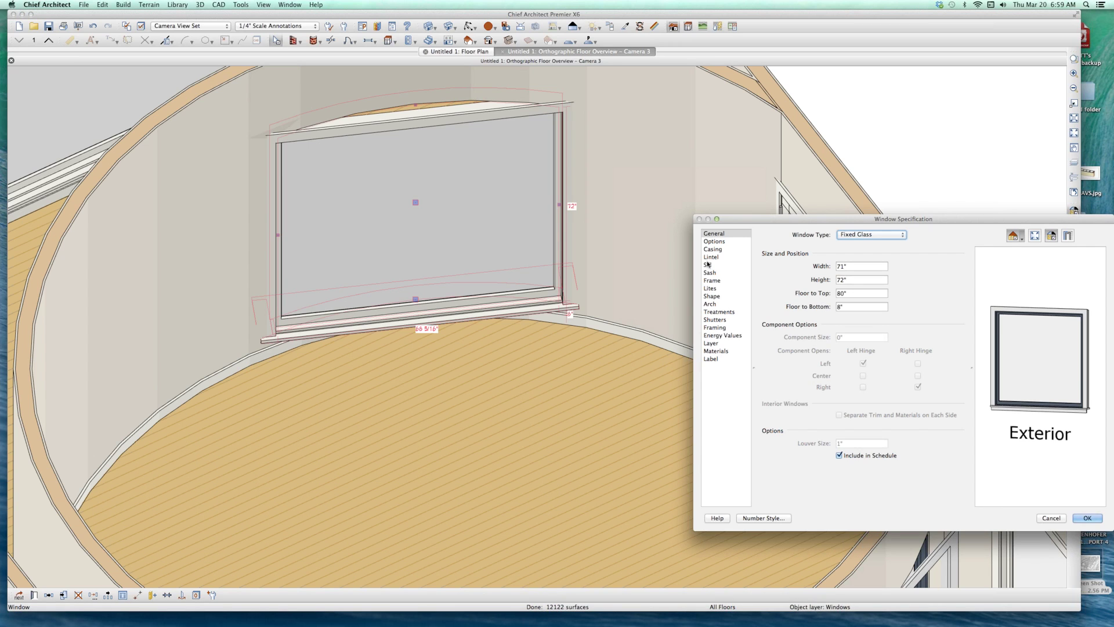
{"action": "left_click", "coordinate": [714, 251]}
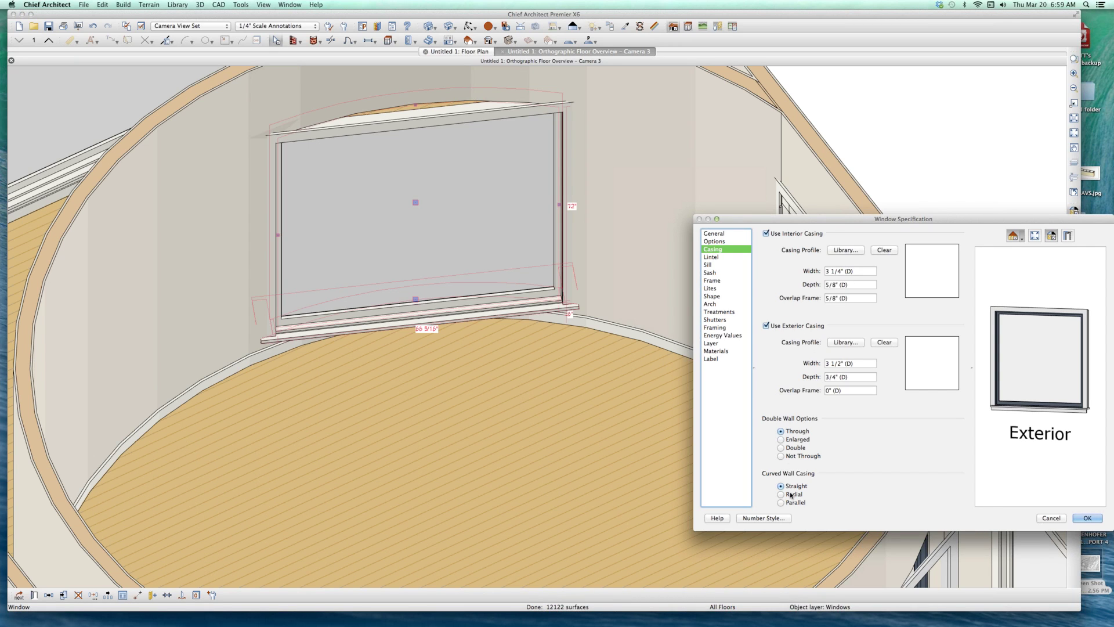
{"action": "left_click", "coordinate": [792, 494]}
{"action": "key", "text": "Return"}
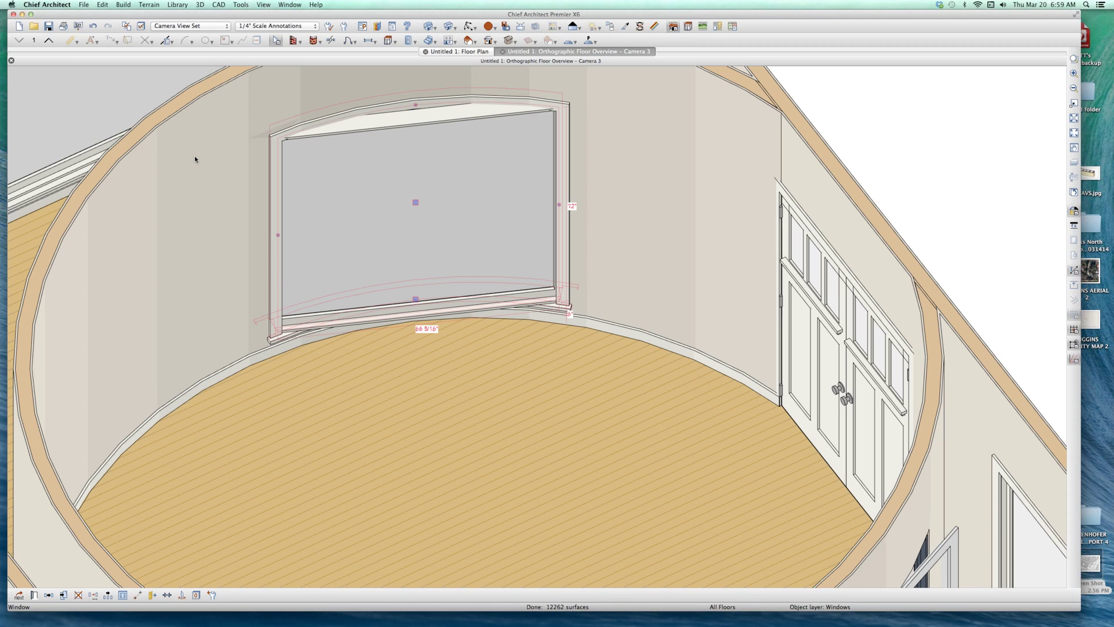
Tile the orthographic overview and the floor plan side by side, and make the floor plan the active view
{"action": "key", "text": "alt+shift+v"}
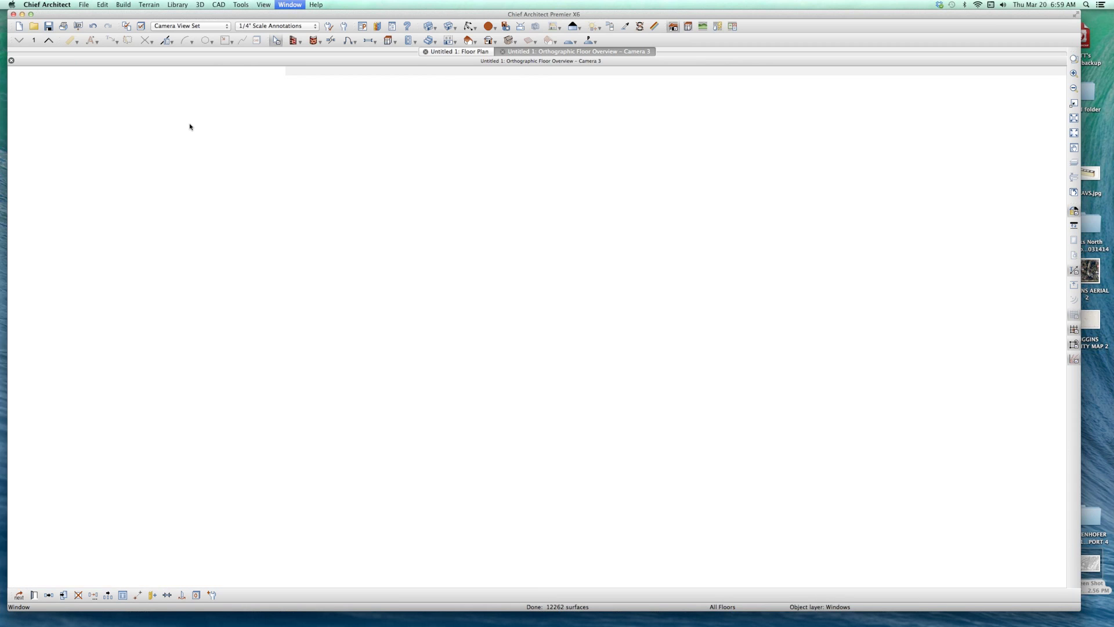
{"action": "left_click", "coordinate": [845, 170]}
{"action": "left_click", "coordinate": [846, 172]}
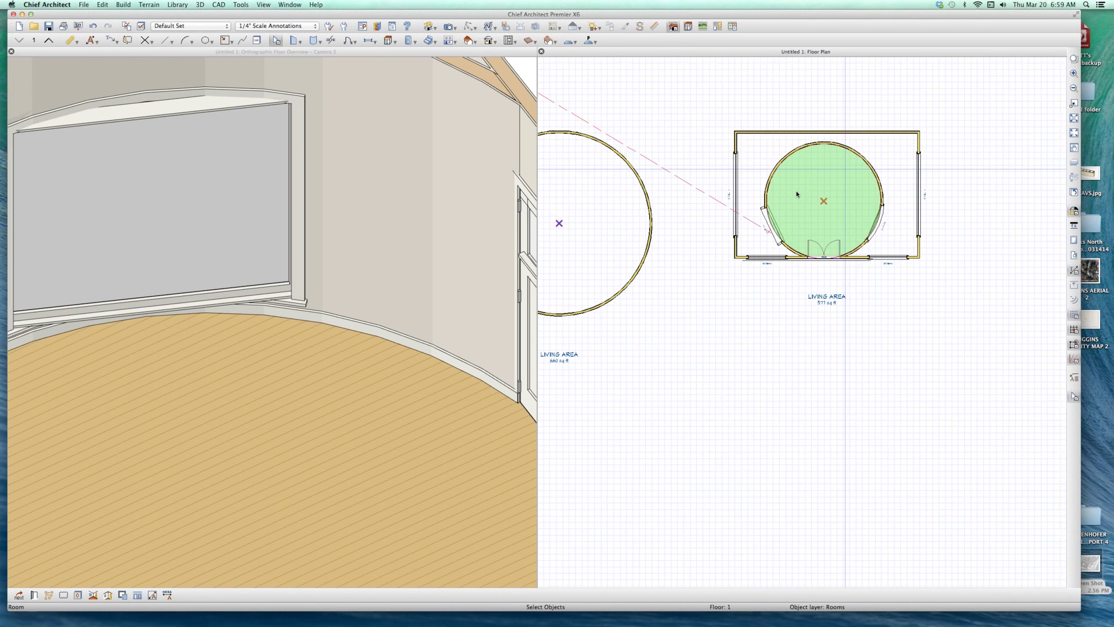
Set the sash of the west window in the circular room to Curved, working from the floor plan
{"action": "scroll", "coordinate": [835, 177], "scroll_direction": "up", "scroll_amount": 5}
{"action": "left_click", "coordinate": [649, 289]}
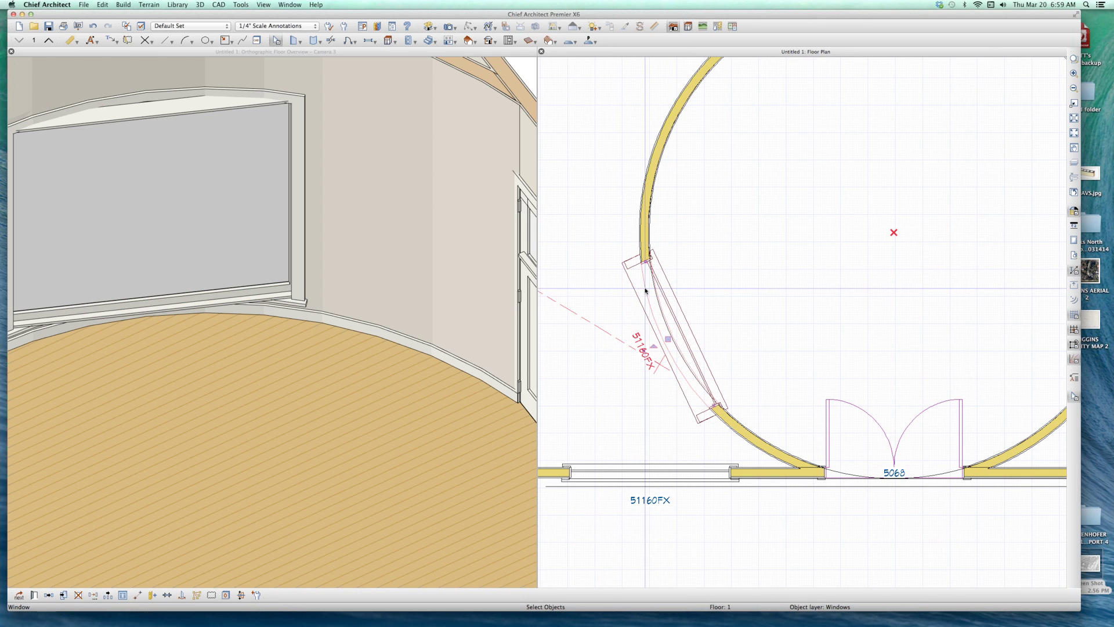
{"action": "right_click", "coordinate": [646, 290]}
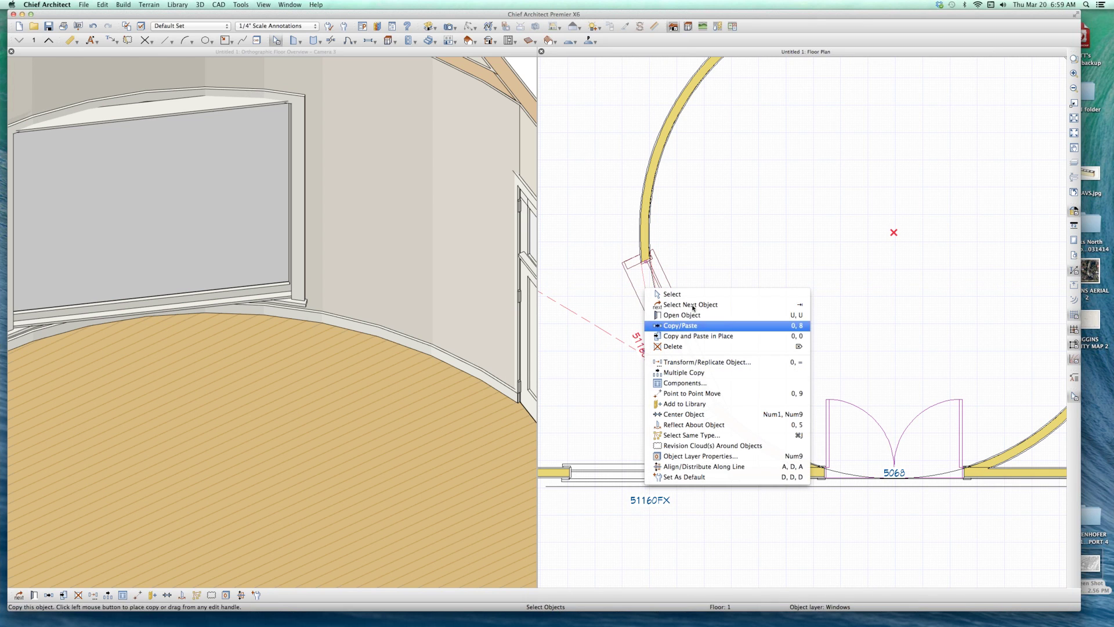
{"action": "left_click", "coordinate": [691, 314]}
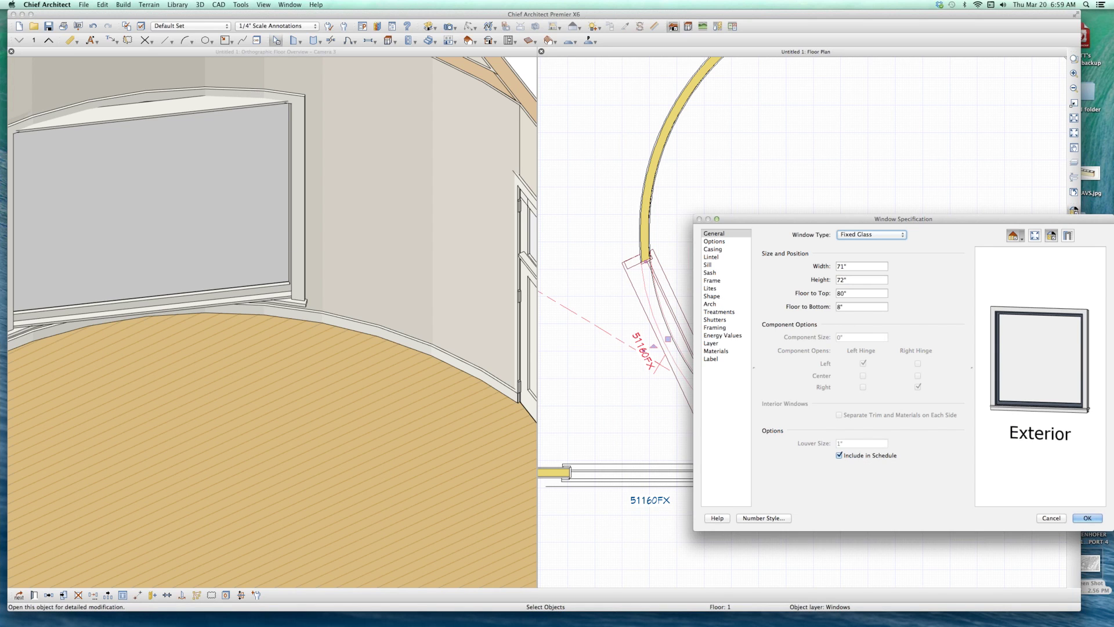
{"action": "left_click", "coordinate": [710, 272]}
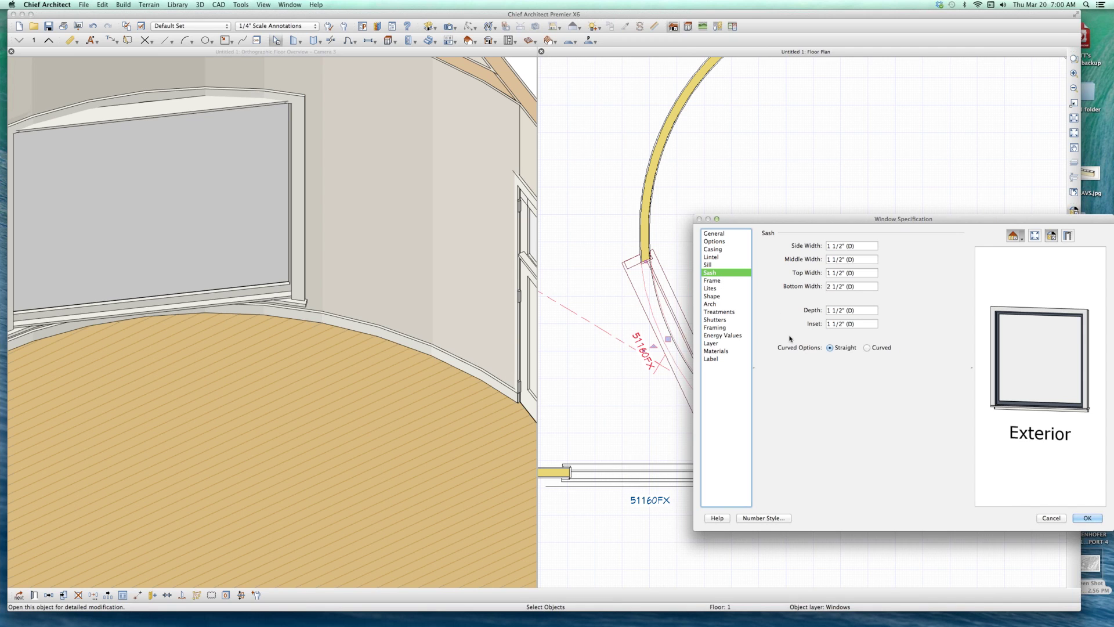
{"action": "left_click", "coordinate": [880, 348]}
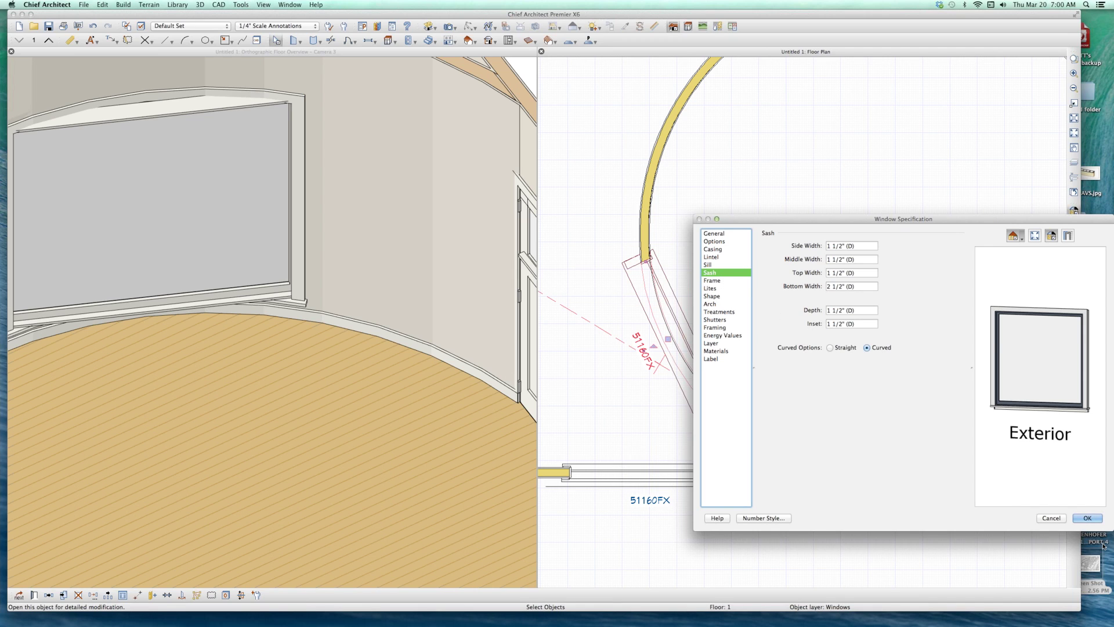
{"action": "left_click", "coordinate": [1083, 517]}
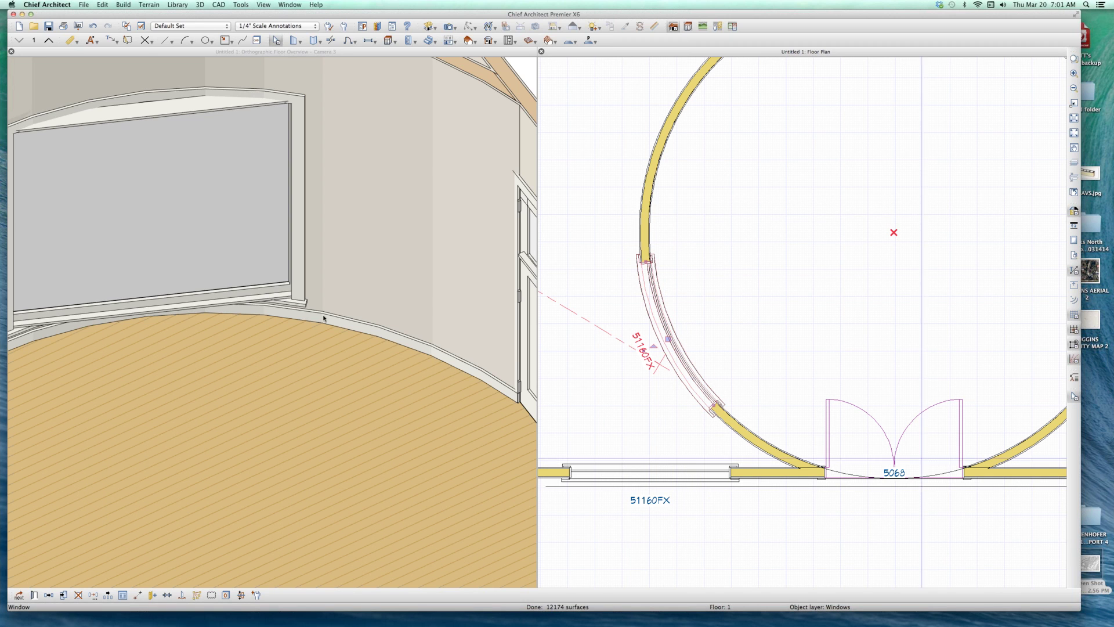
Set the sash of the east window in the circular room to Curved, selecting the window in the floor plan
{"action": "left_click", "coordinate": [398, 230]}
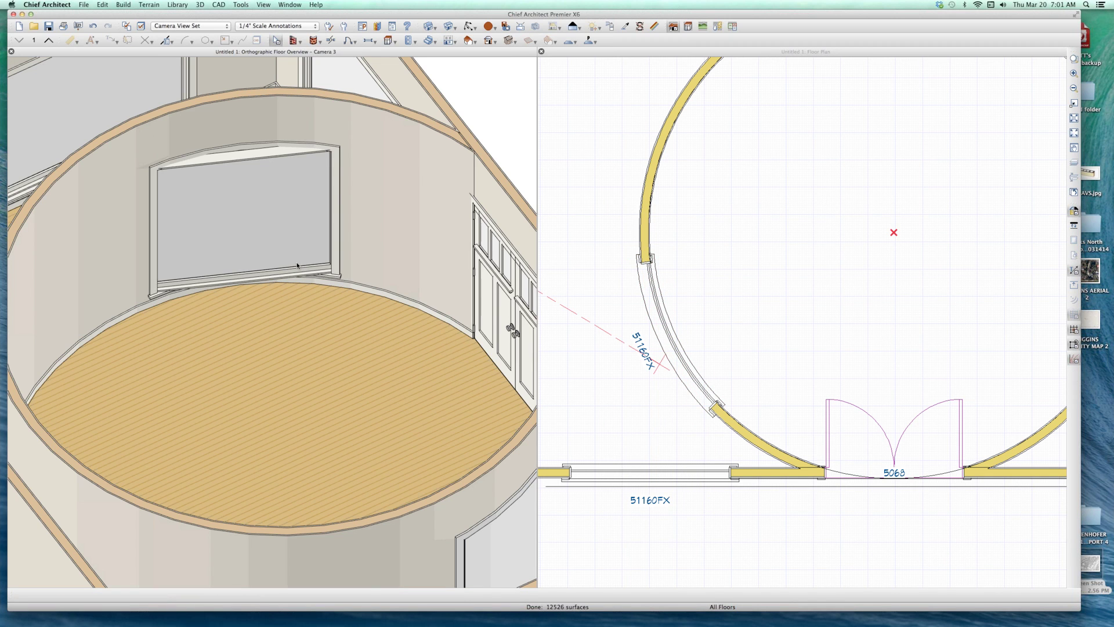
{"action": "scroll", "coordinate": [297, 265], "scroll_direction": "down", "scroll_amount": 3}
{"action": "left_click", "coordinate": [821, 278]}
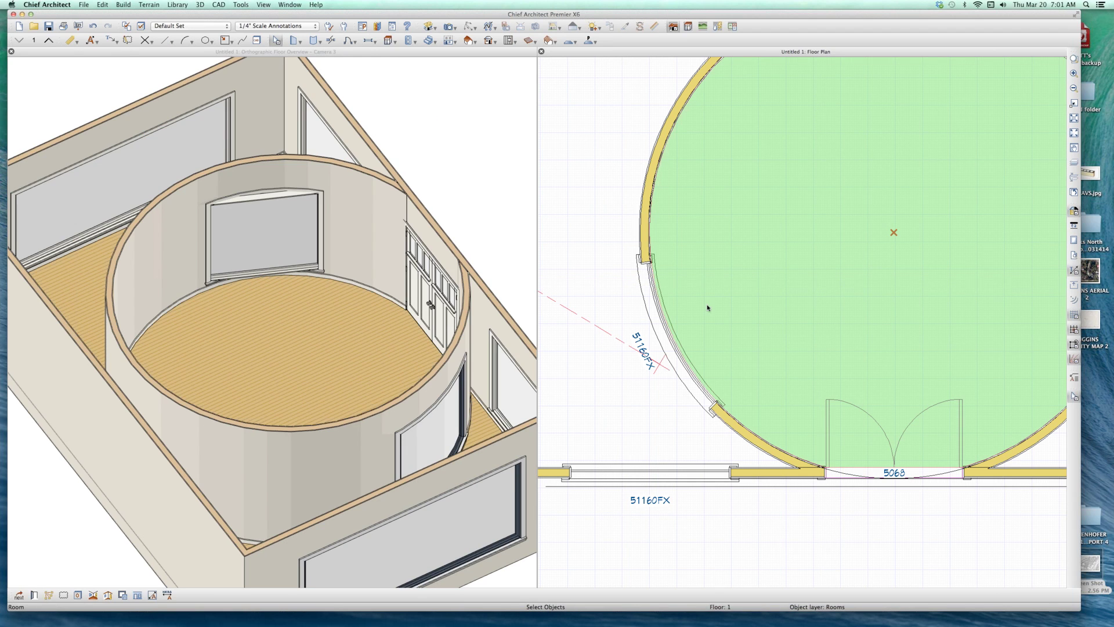
{"action": "scroll", "coordinate": [843, 315], "scroll_direction": "down", "scroll_amount": 5}
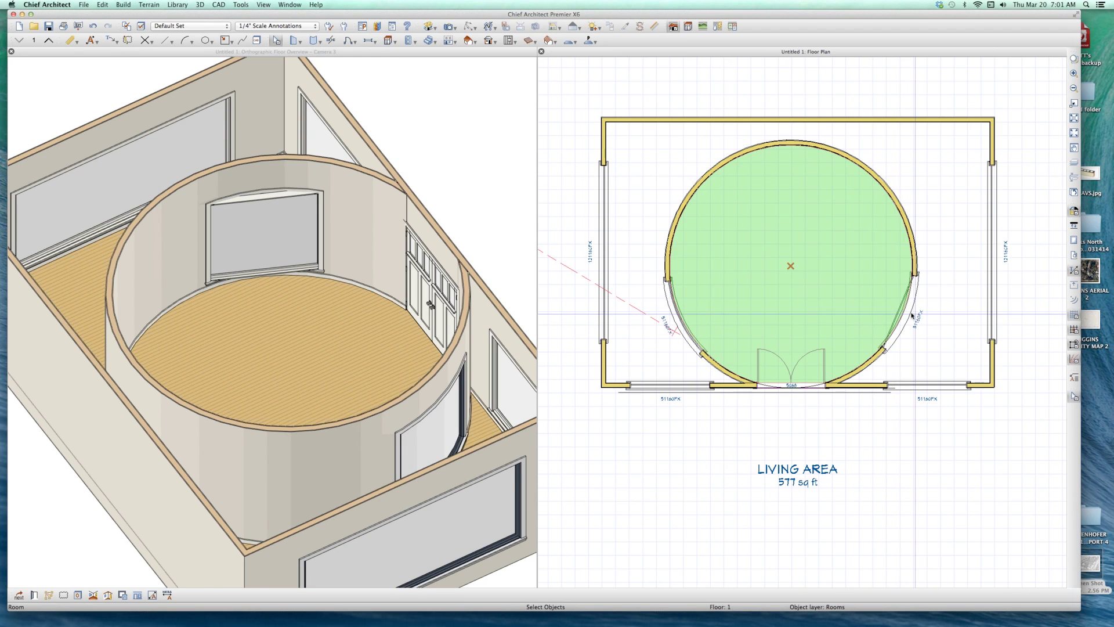
{"action": "left_click", "coordinate": [908, 313]}
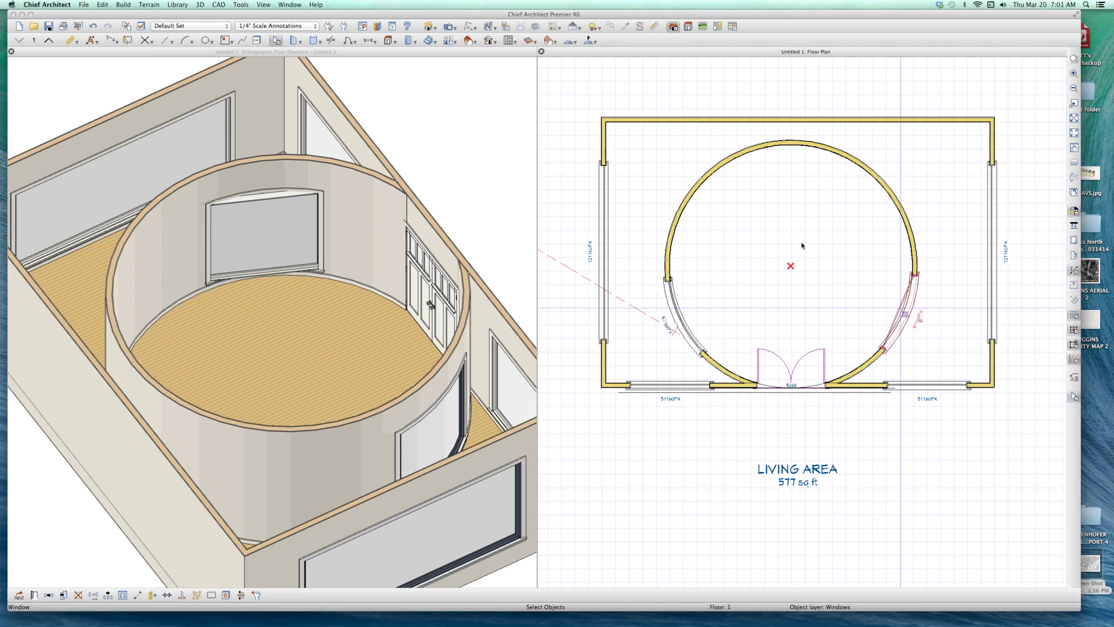
{"action": "key", "text": "super+e"}
{"action": "left_click", "coordinate": [710, 272]}
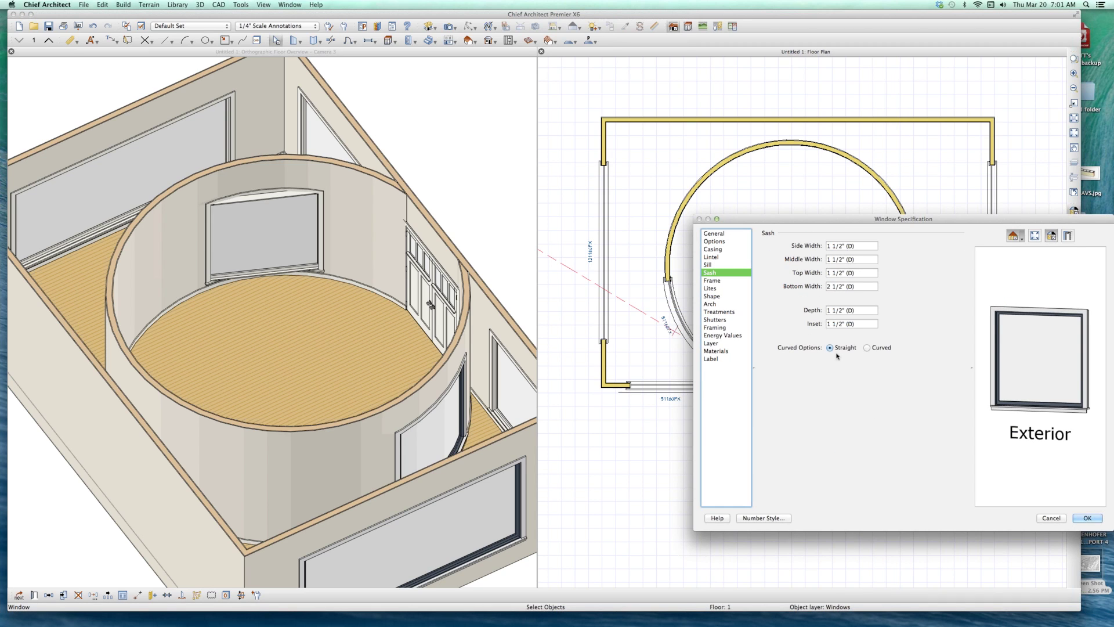
{"action": "left_click", "coordinate": [882, 348]}
{"action": "key", "text": "Return"}
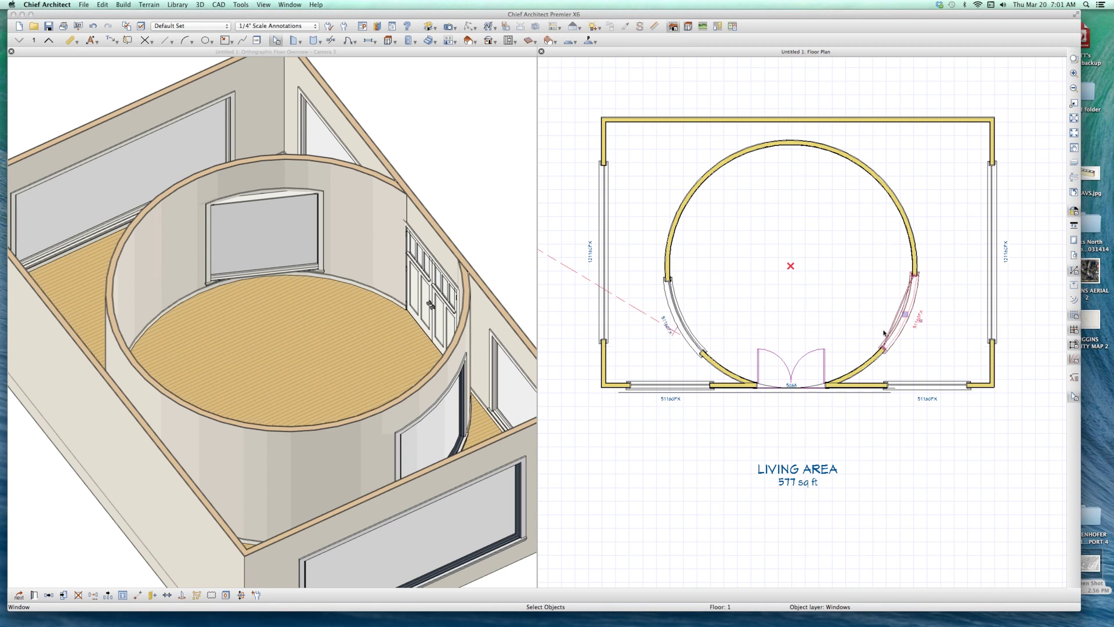
Examine the curved sash, casing and sill of the circular room's window up close in the orthographic overview
{"action": "left_click", "coordinate": [824, 295]}
{"action": "left_click", "coordinate": [196, 227]}
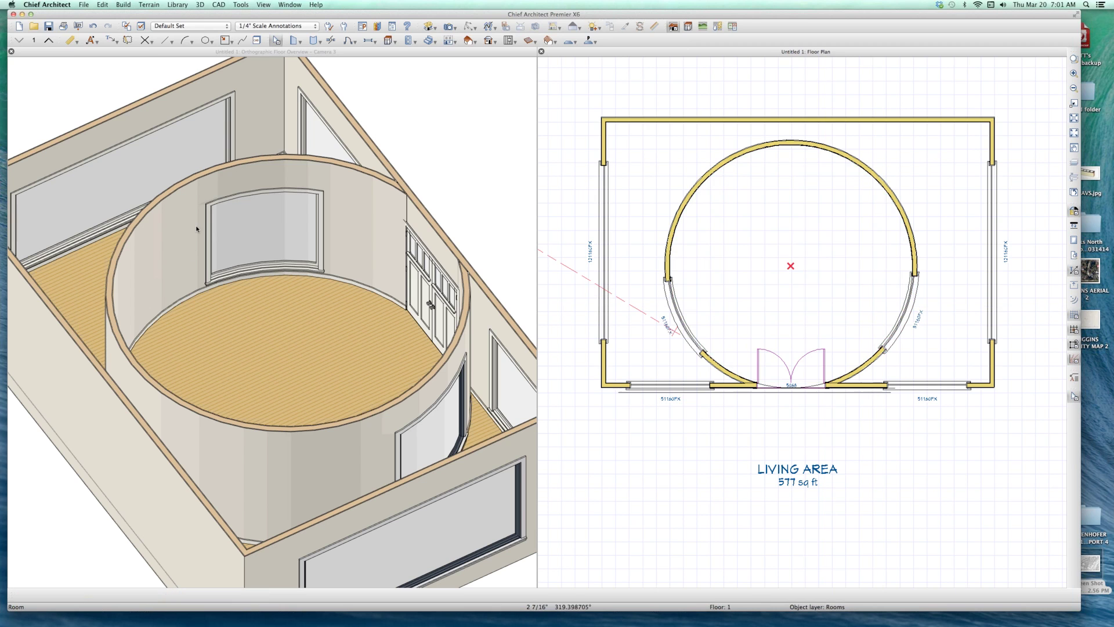
{"action": "scroll", "coordinate": [196, 227], "scroll_direction": "up", "scroll_amount": 4}
{"action": "scroll", "coordinate": [381, 227], "scroll_direction": "up", "scroll_amount": 2}
{"action": "scroll", "coordinate": [400, 198], "scroll_direction": "down", "scroll_amount": 2}
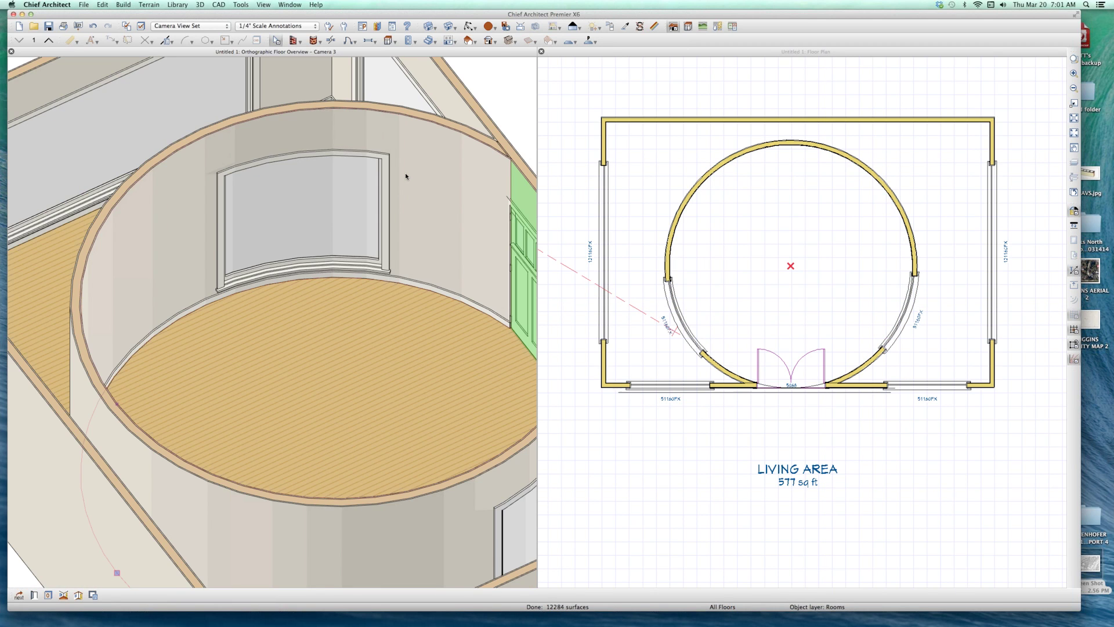
{"action": "scroll", "coordinate": [405, 176], "scroll_direction": "up", "scroll_amount": 3}
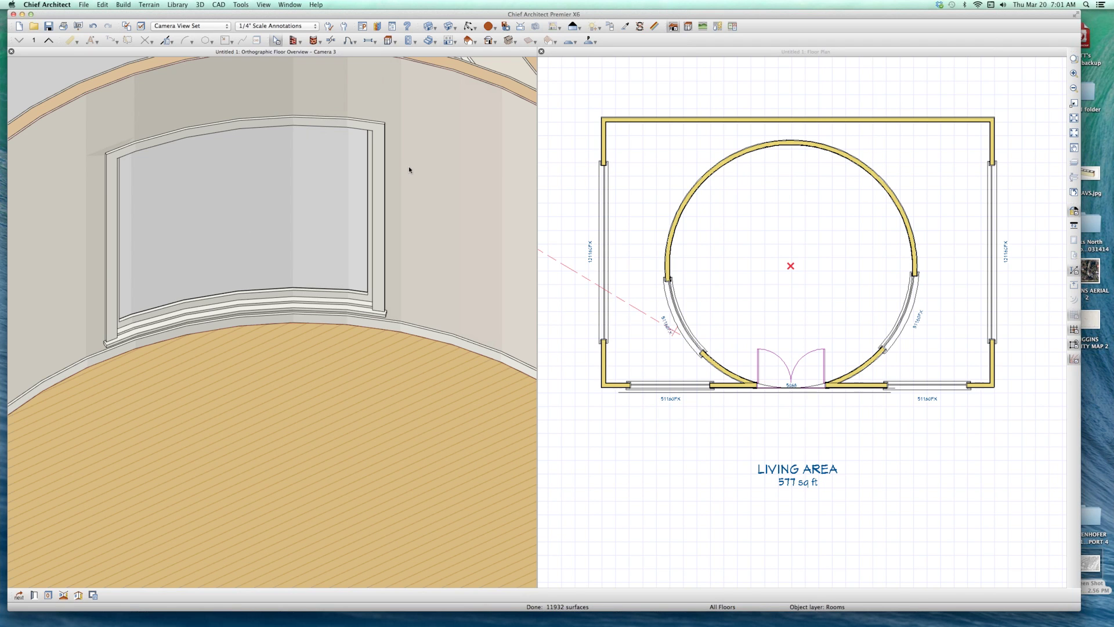
In the floor plan, shift the long windows in the west and east outer walls together slightly south toward the door wall
{"action": "left_click", "coordinate": [769, 410]}
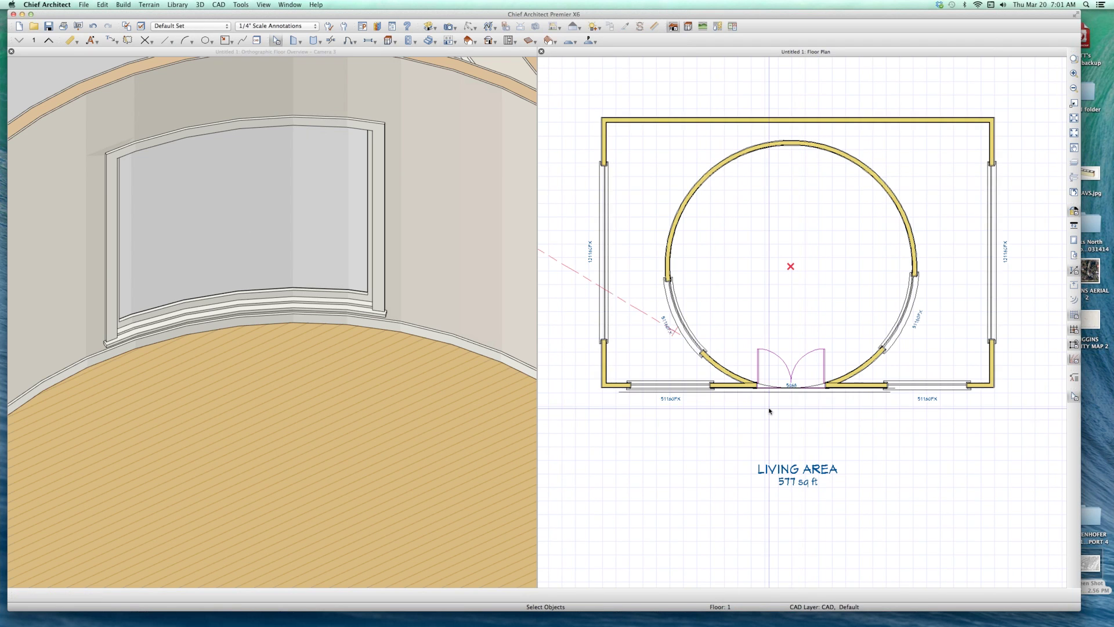
{"action": "scroll", "coordinate": [769, 411], "scroll_direction": "down", "scroll_amount": 2}
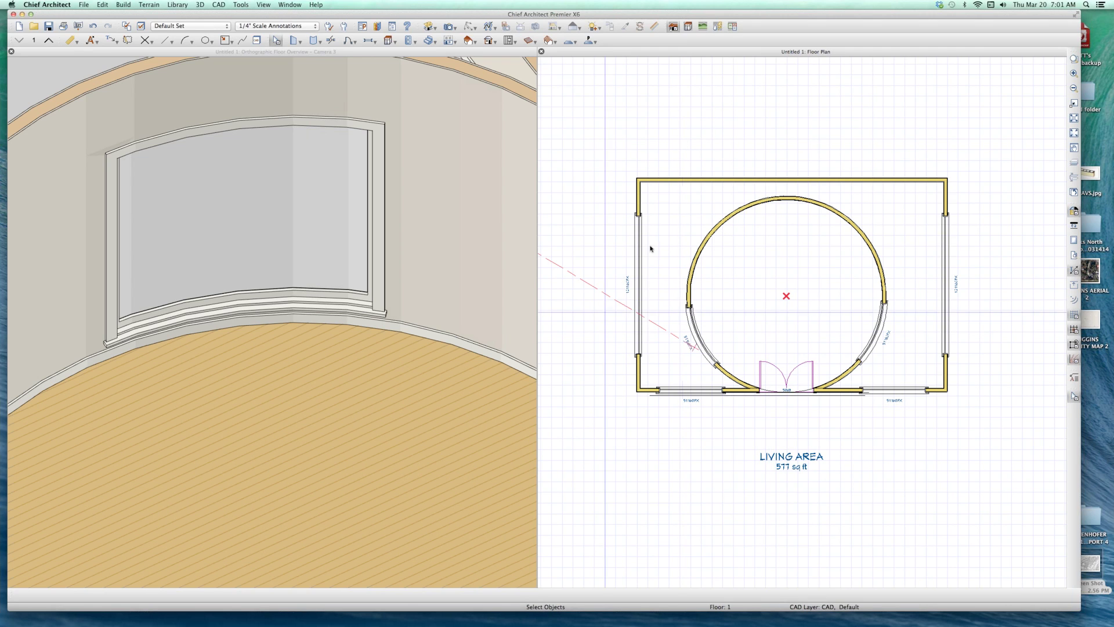
{"action": "left_click", "coordinate": [639, 281]}
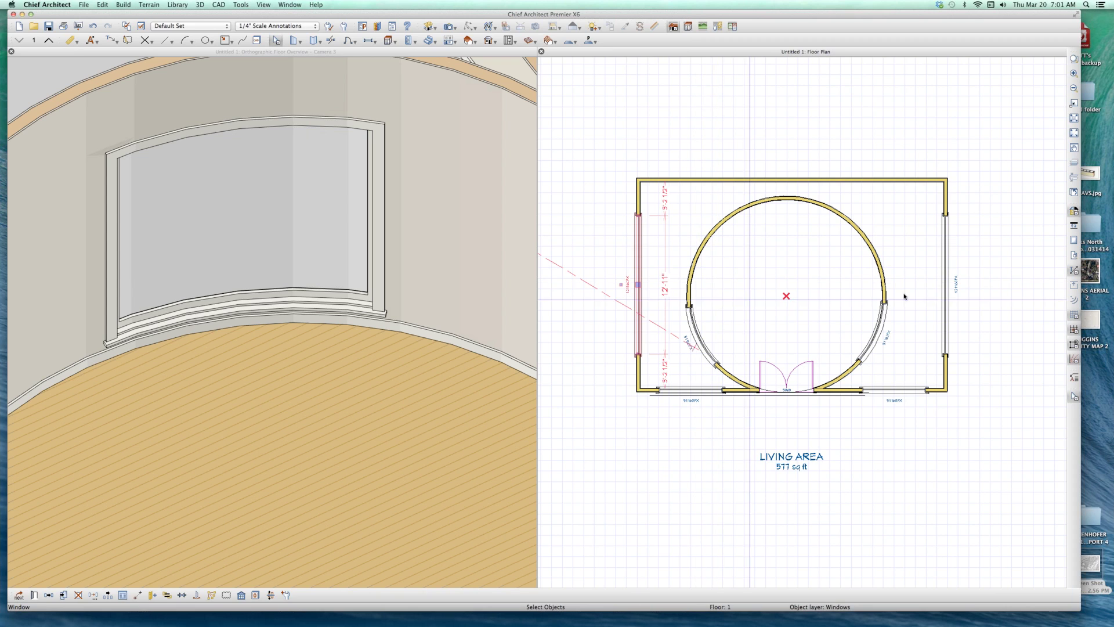
{"action": "left_click", "coordinate": [945, 277], "text": "shift"}
{"action": "left_click_drag", "start_coordinate": [794, 292], "coordinate": [794, 311]}
{"action": "left_click", "coordinate": [754, 430]}
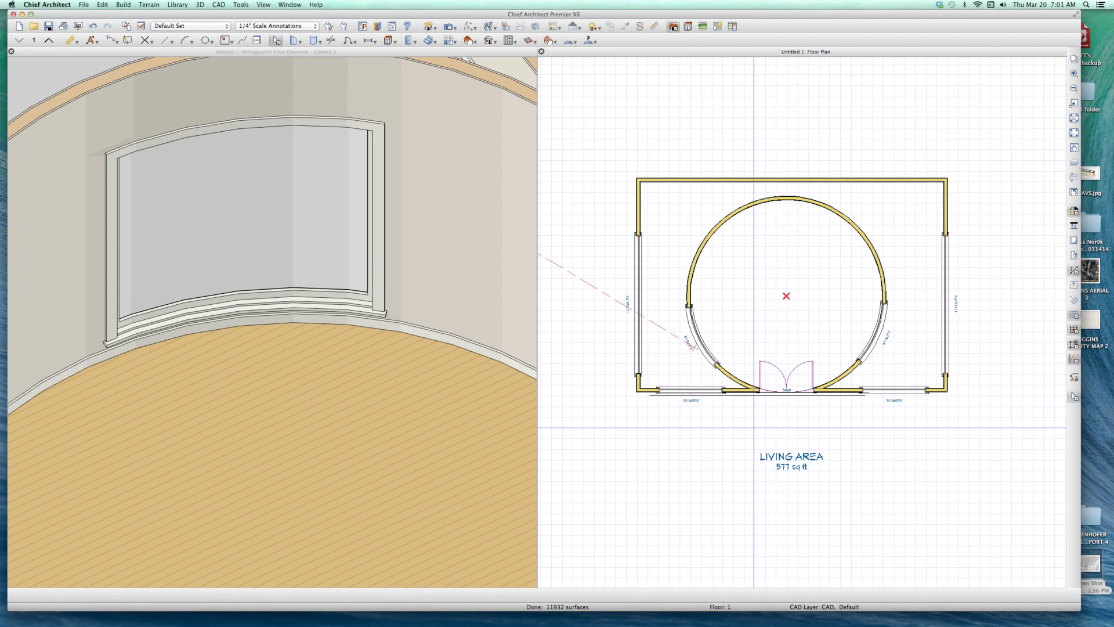